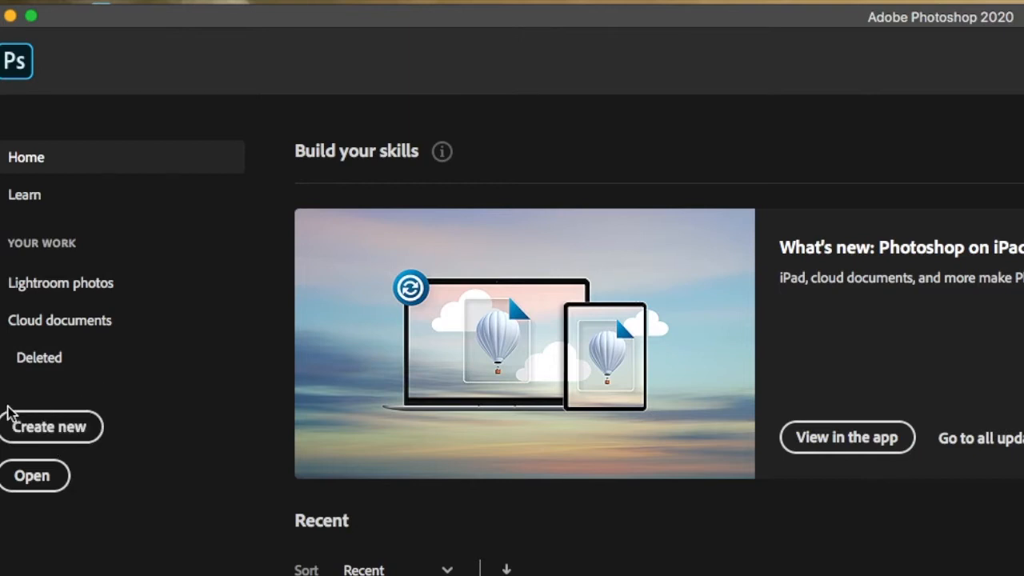
- Start a new document with dimensions in centimeters, landscape orientation and resolution in Pixels/Centimeter
click(58, 433)
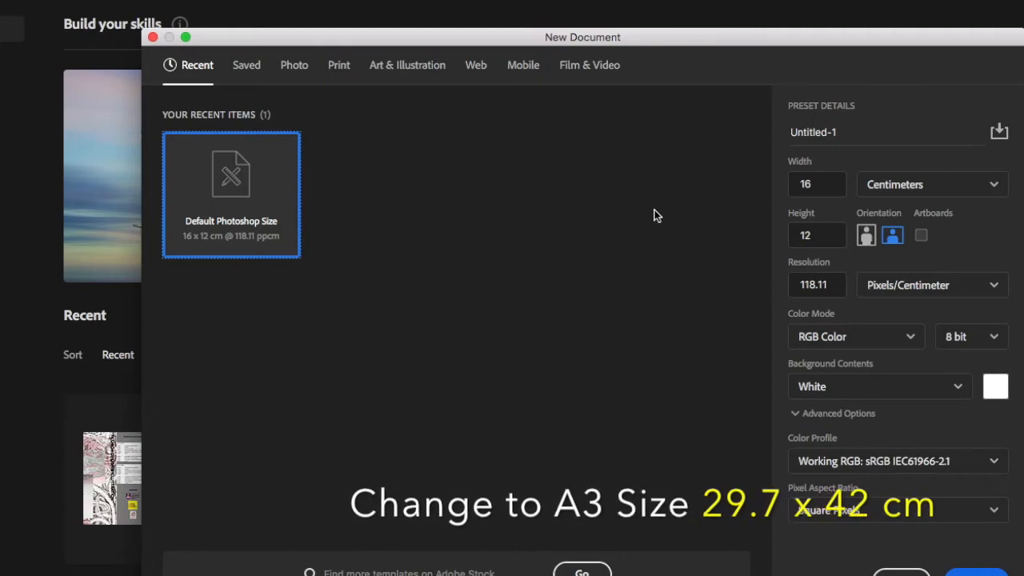
click(996, 186)
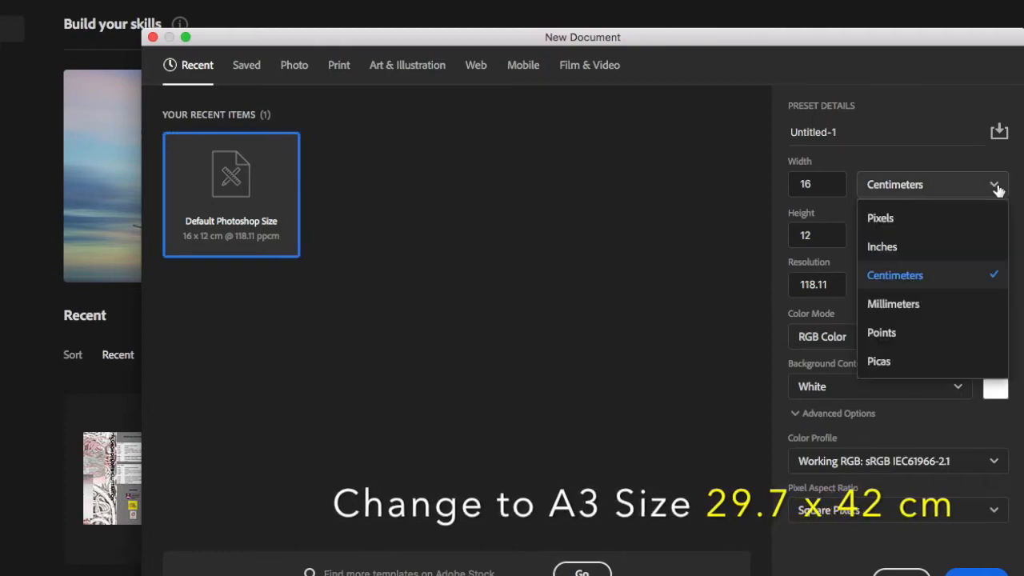
click(914, 278)
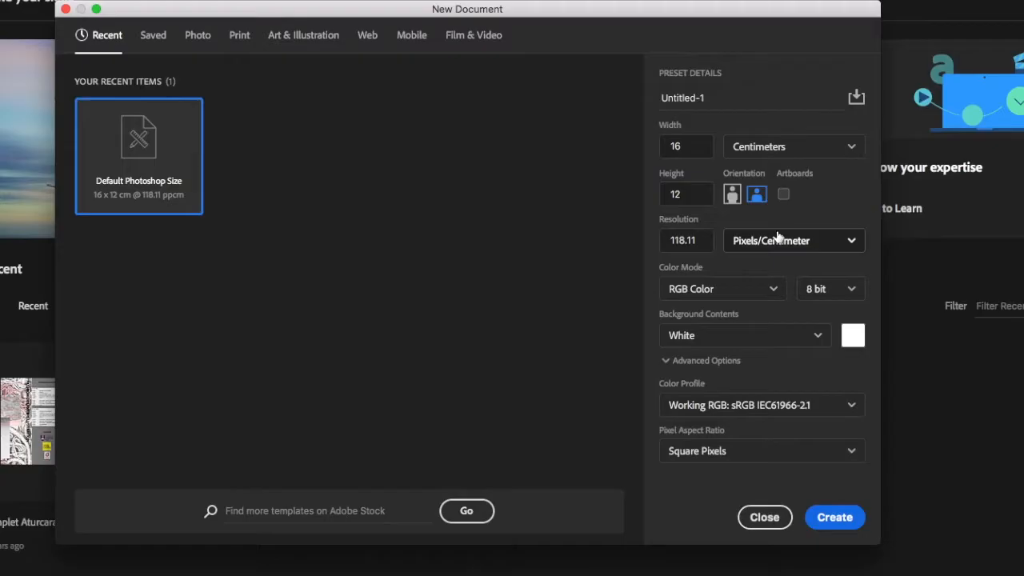
click(731, 199)
click(754, 198)
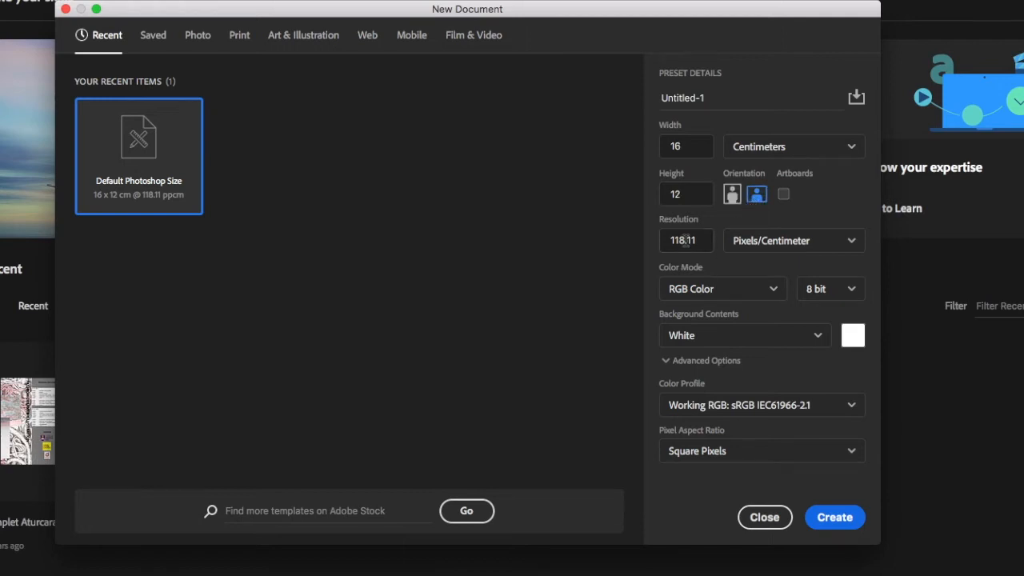
click(847, 240)
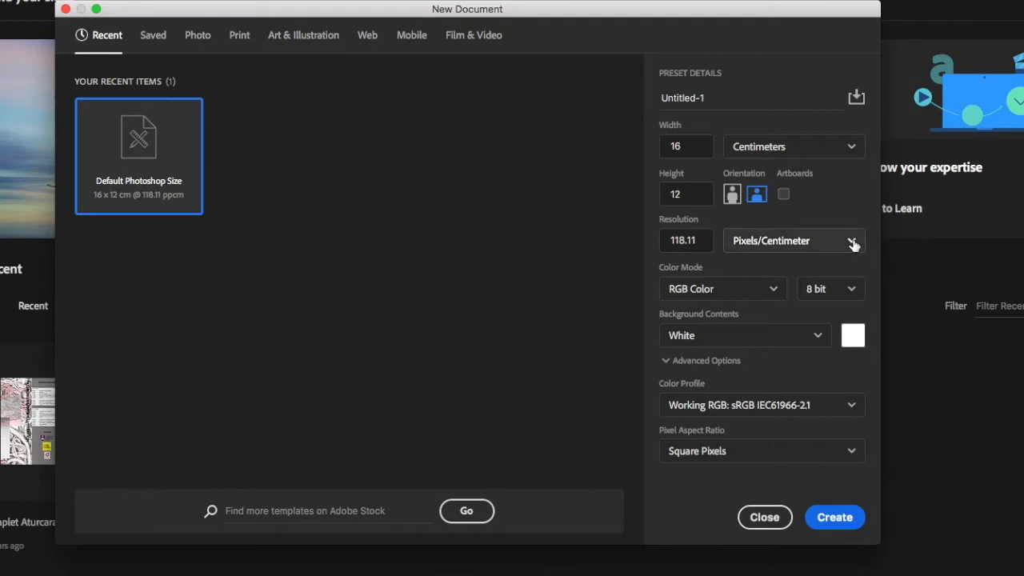
click(782, 302)
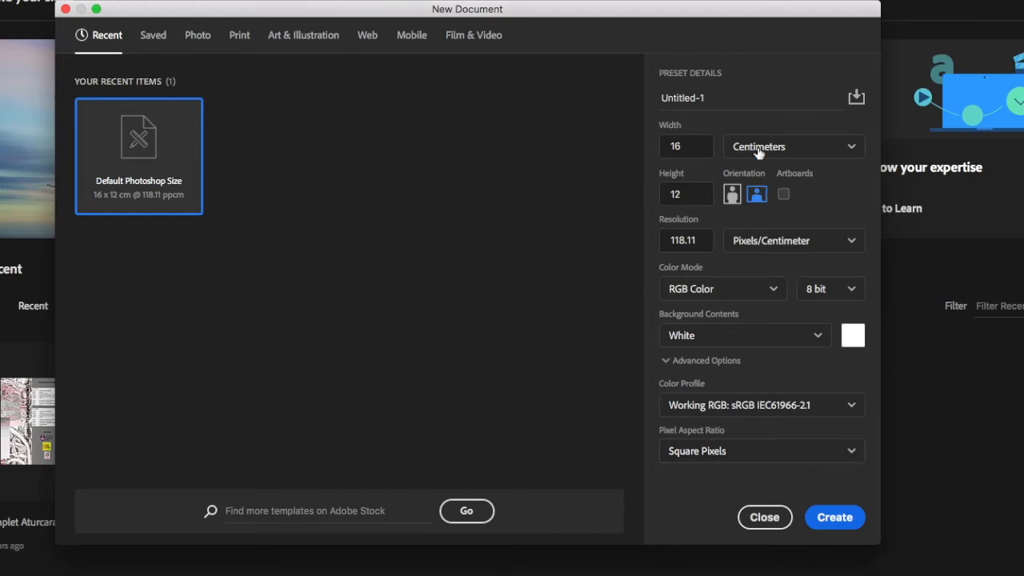
- Name the new document "Project 1" and create it in landscape orientation
click(711, 97)
double_click(712, 97)
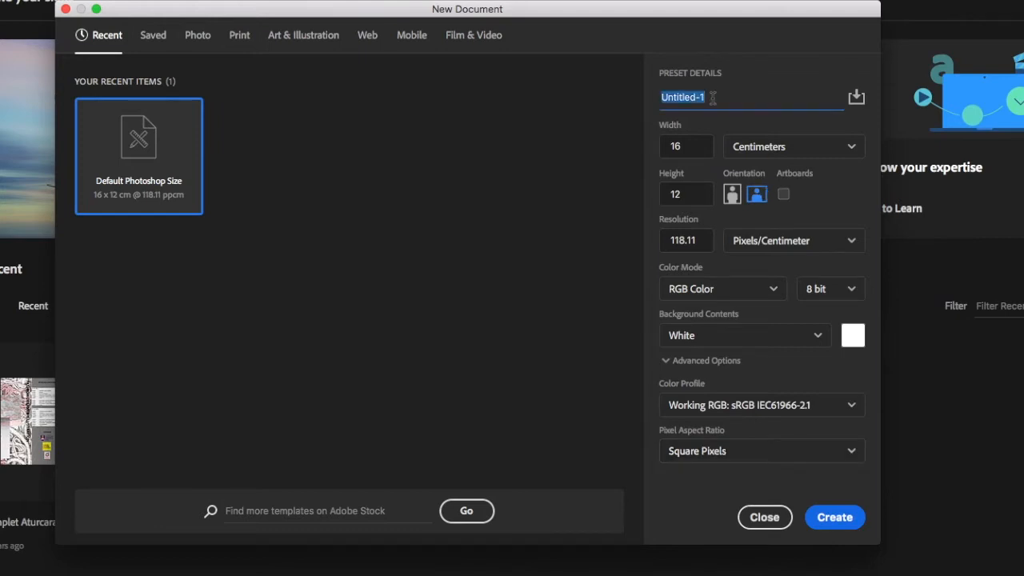
text(Te)
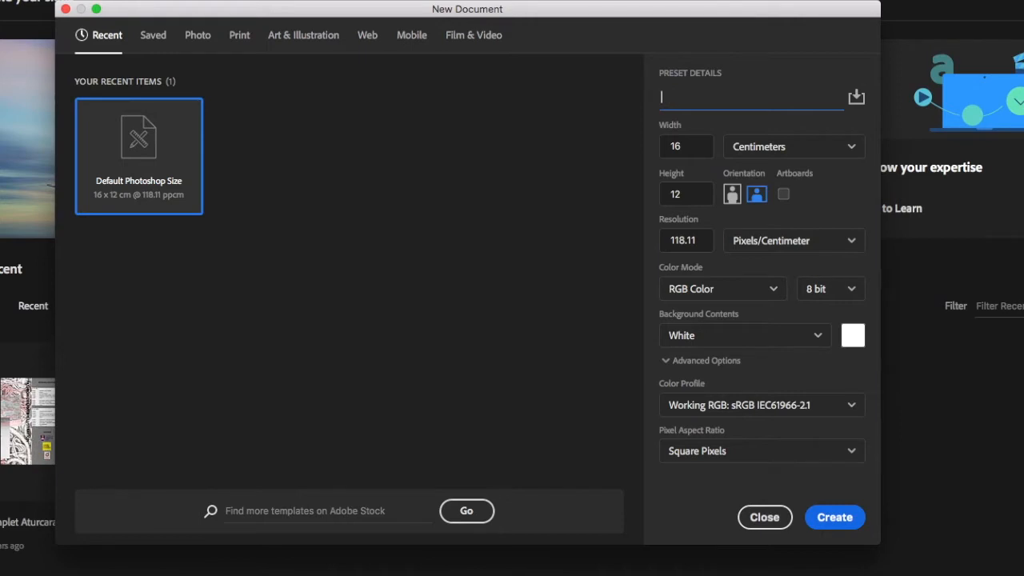
text(ojek)
click(758, 197)
click(831, 518)
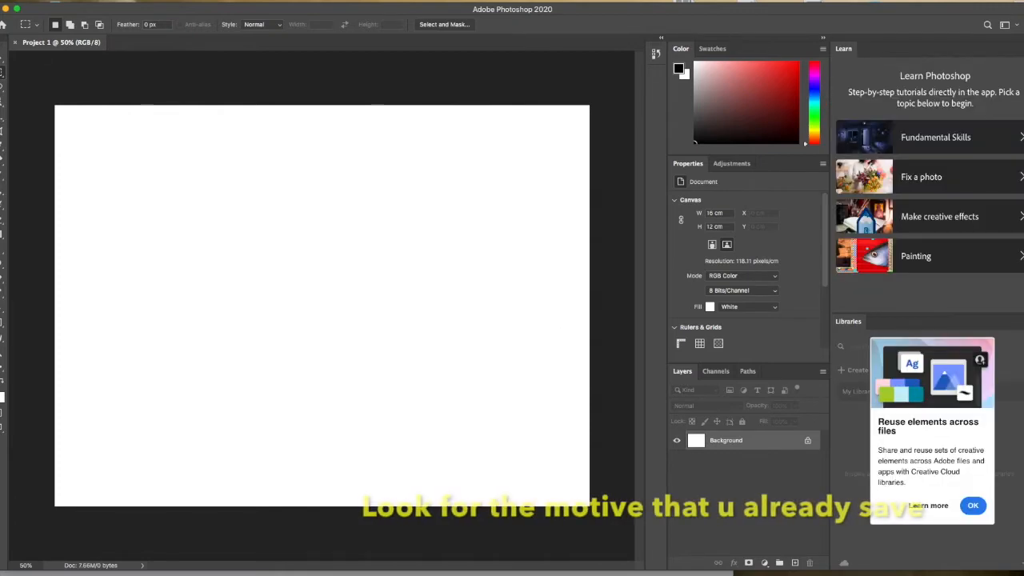
- Open the JPEG of the seamless pattern with leaves from the Desktop folder
click(66, 1)
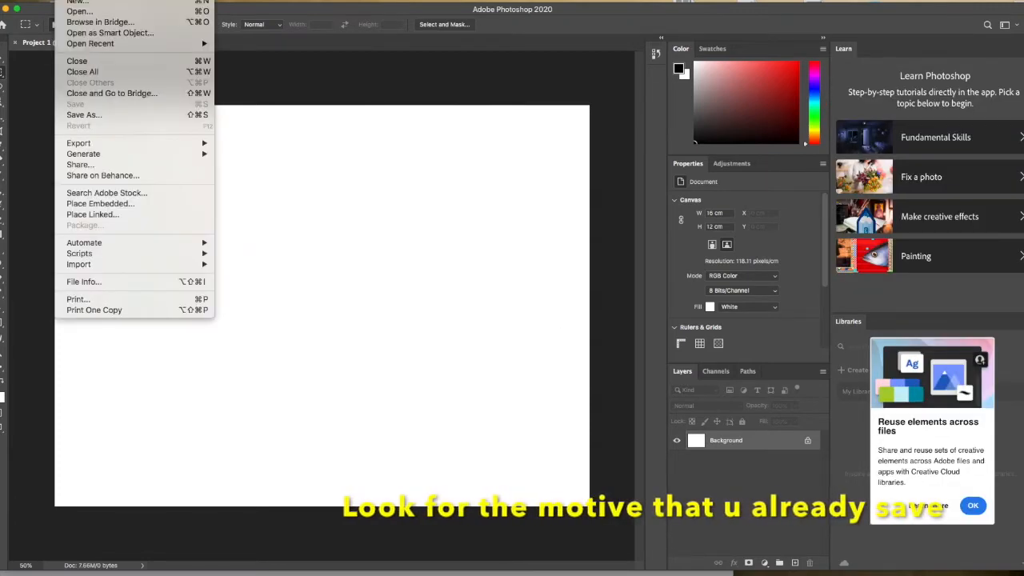
click(72, 11)
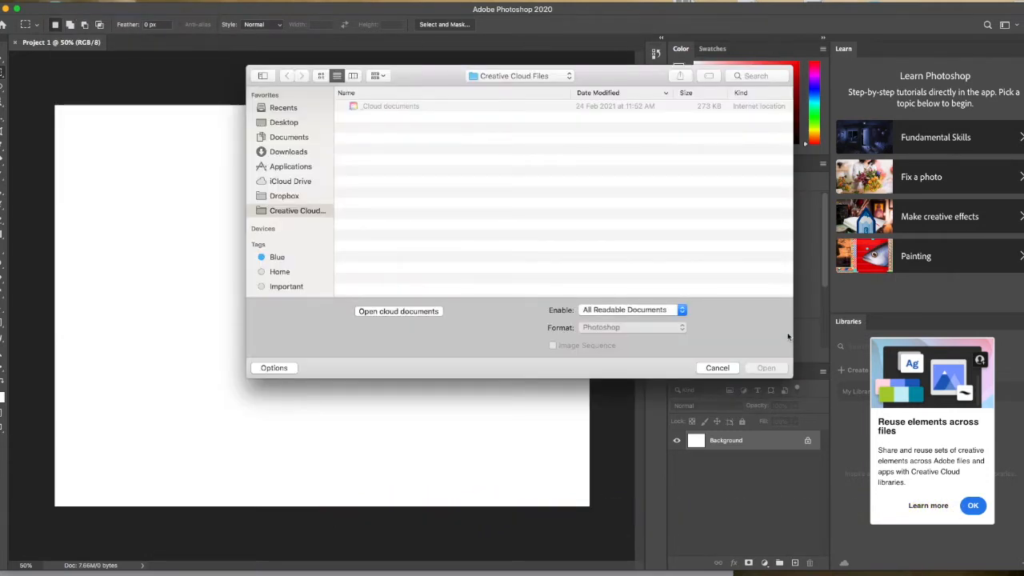
drag(787, 337, 702, 335)
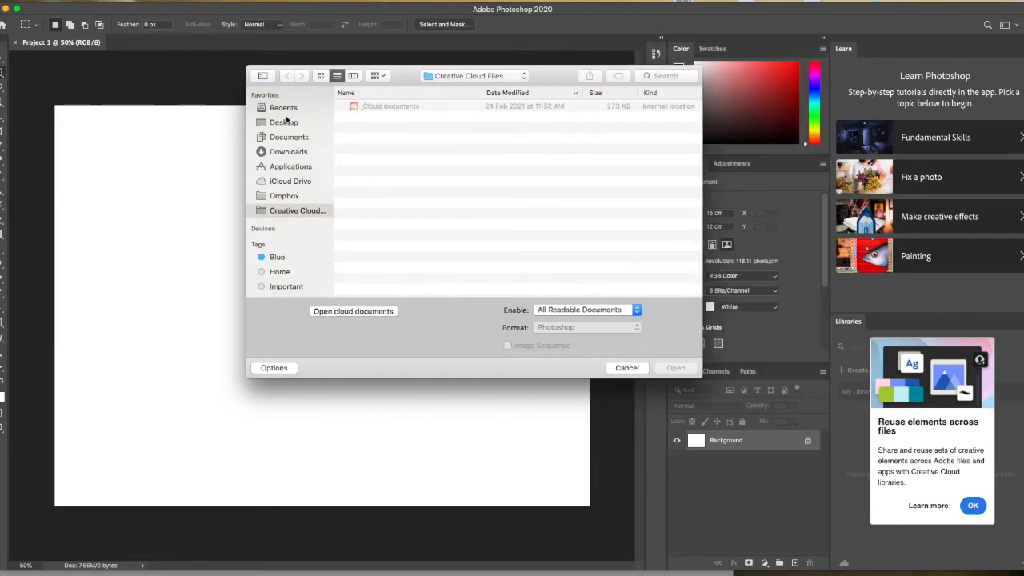
click(284, 122)
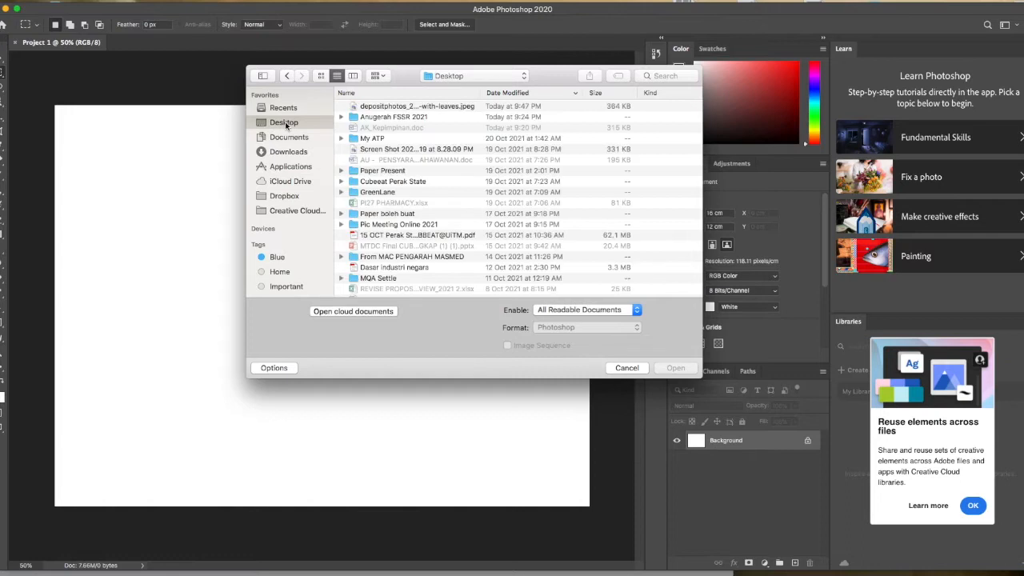
click(394, 107)
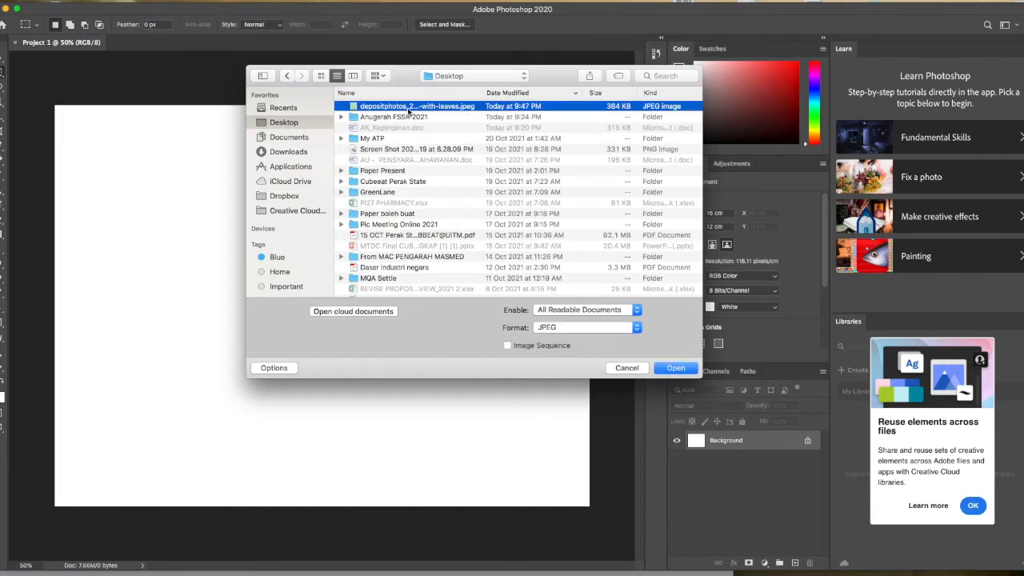
click(674, 369)
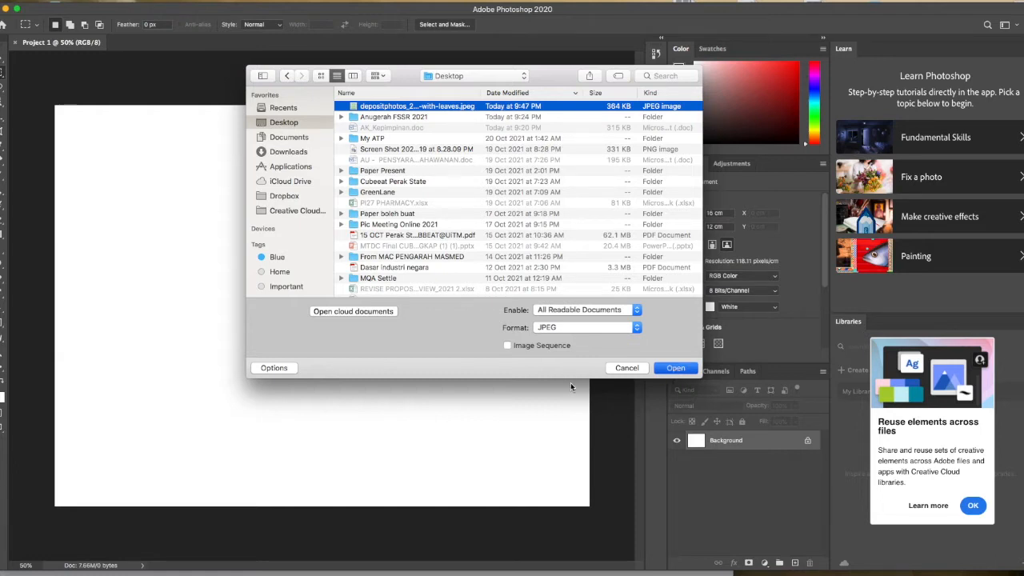
click(672, 368)
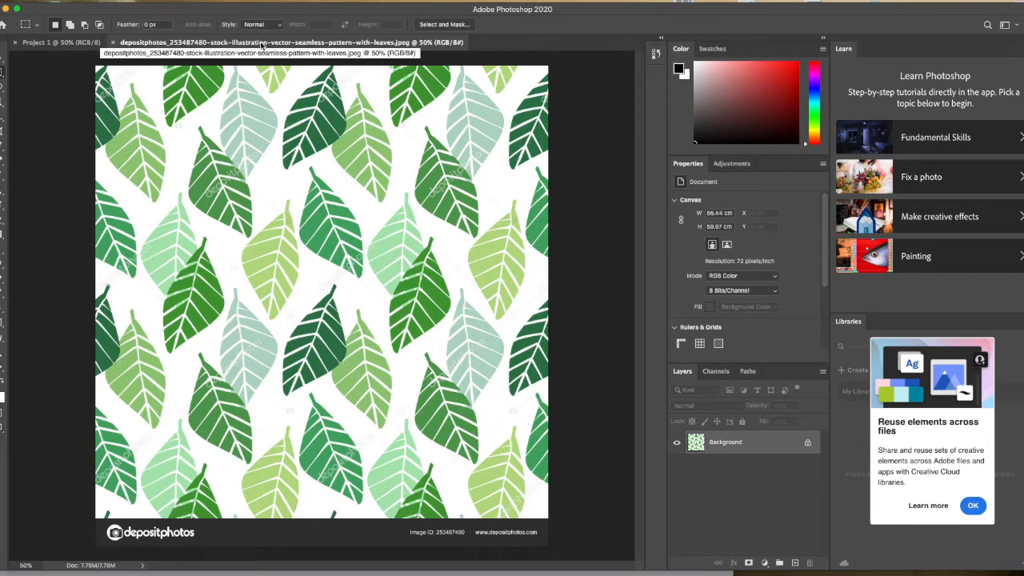
- Float the leaf pattern image in its own window and unlock its Background layer, keeping the default blending options
drag(261, 44, 350, 69)
drag(194, 63, 147, 50)
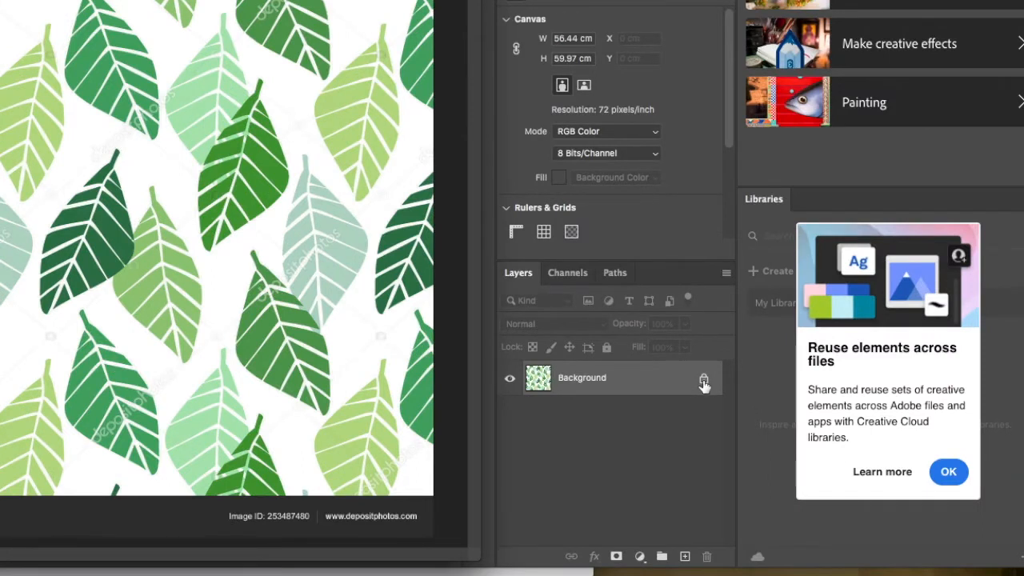
click(703, 384)
double_click(549, 381)
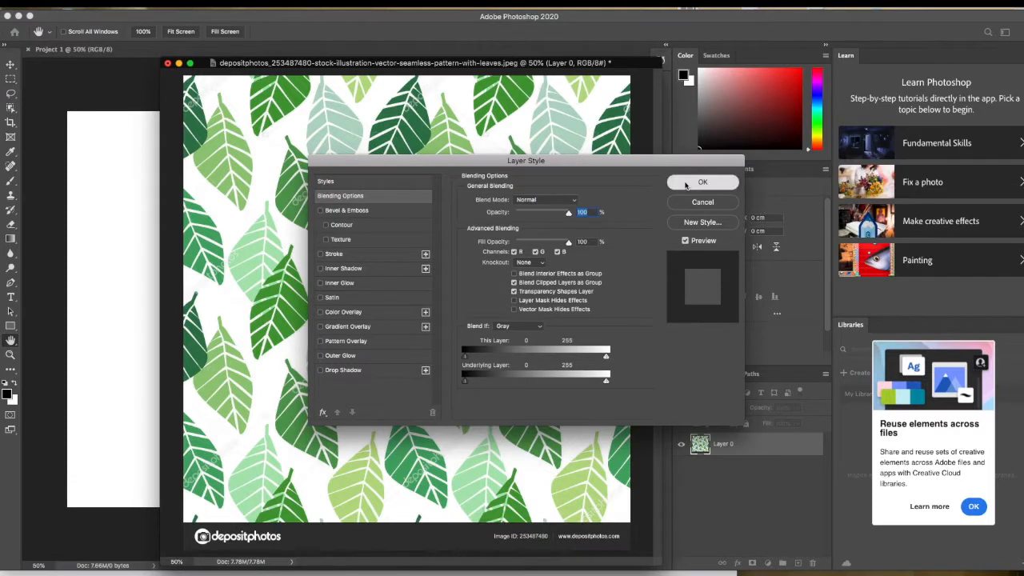
click(686, 183)
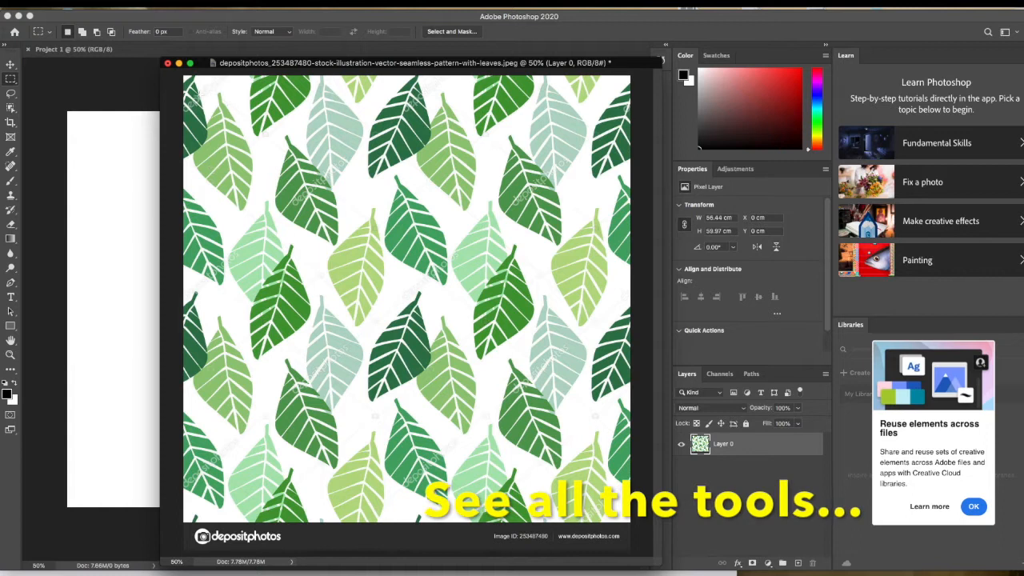
- Select a rectangular area of the leaf pattern about 53 x 50 cm, leaving out the footer strip
click(12, 66)
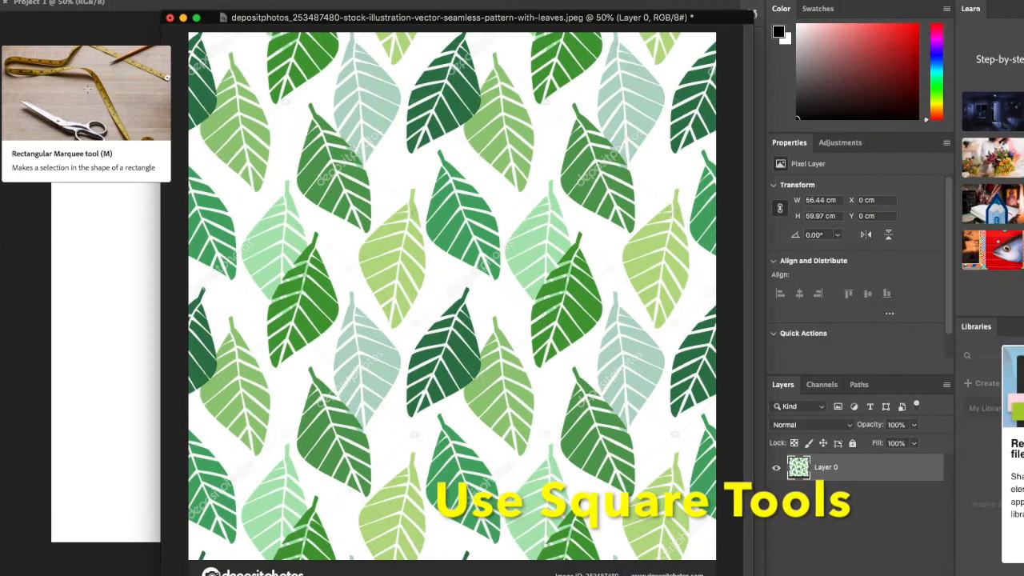
drag(206, 44, 704, 521)
drag(618, 491, 618, 484)
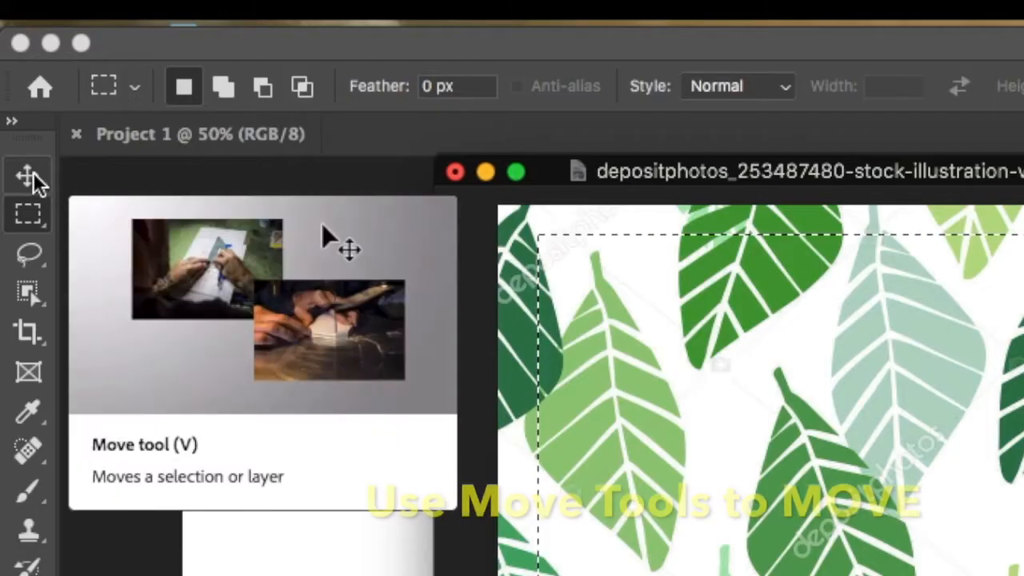
- Move the selected leaf pattern into the Project 1 document with the Move tool
click(27, 177)
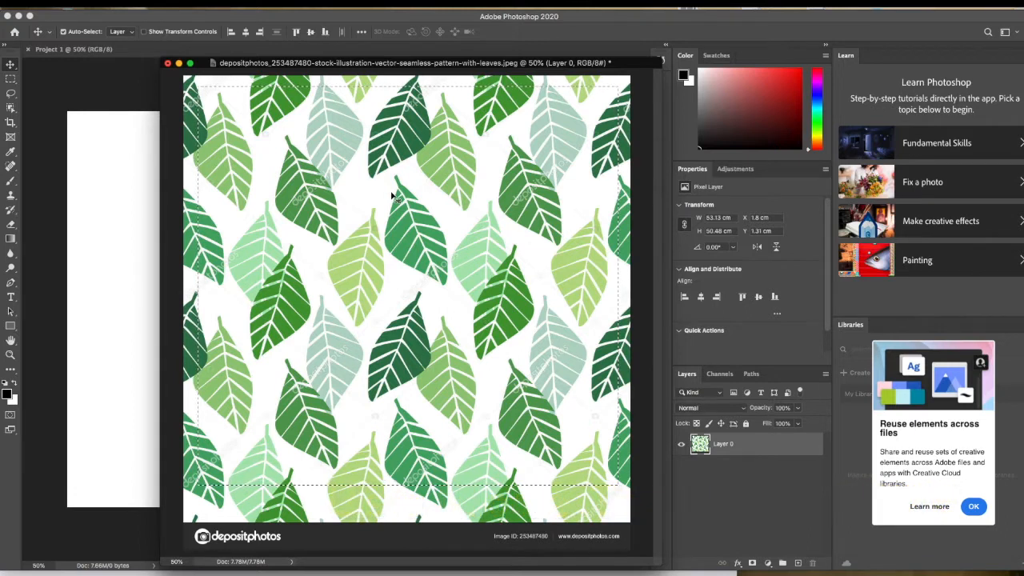
drag(372, 195, 119, 208)
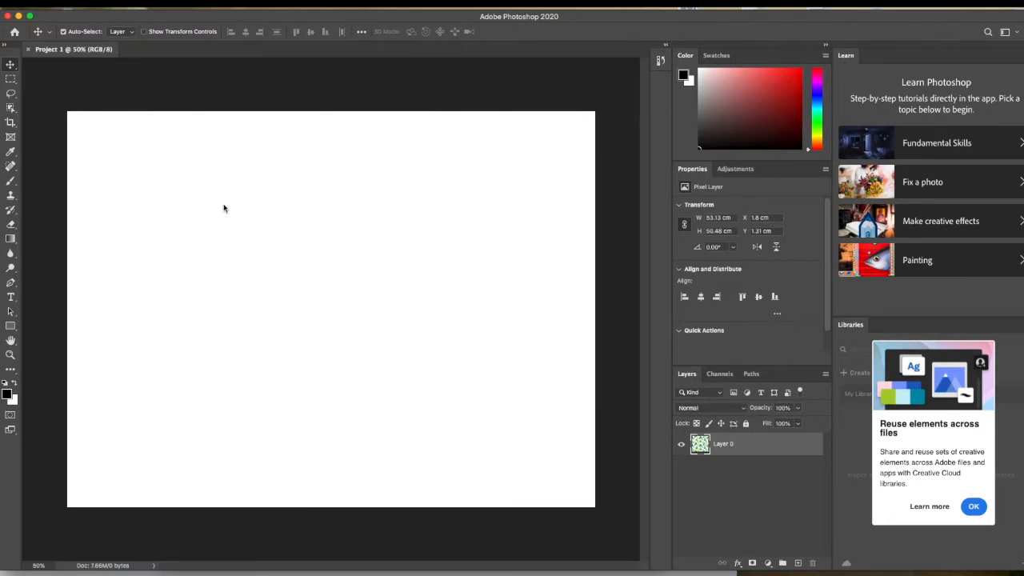
drag(290, 223, 366, 230)
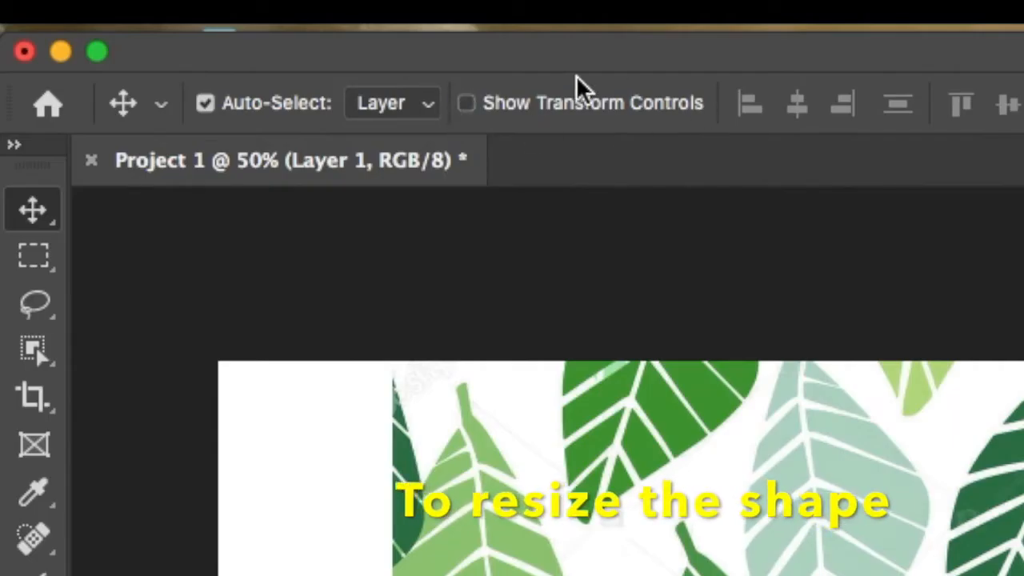
- Scale the leaf pattern layer to about 67% with the transform controls, fit it into the canvas's upper-left corner, and hide the controls
click(465, 104)
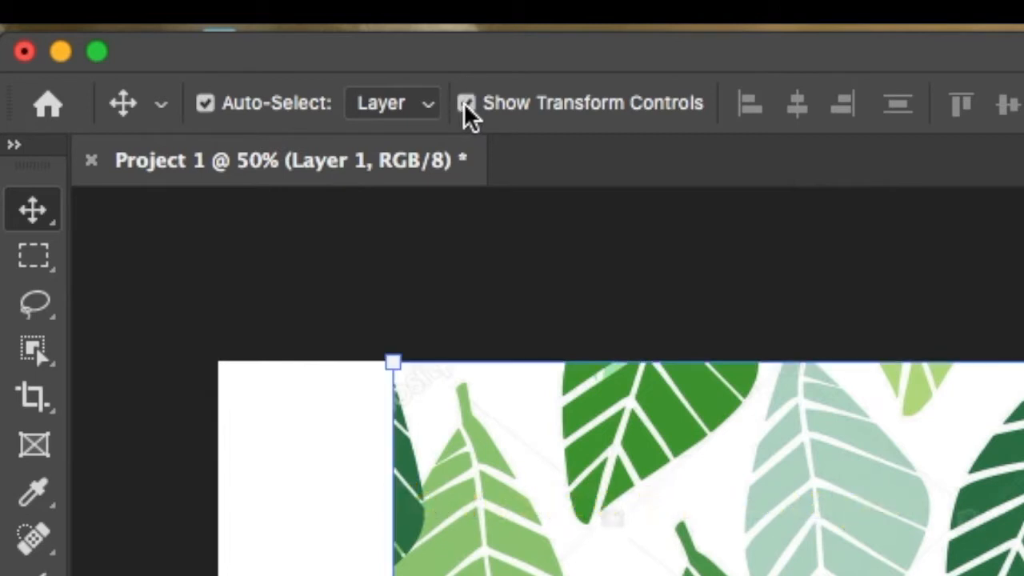
drag(121, 111, 241, 226)
drag(462, 392, 327, 305)
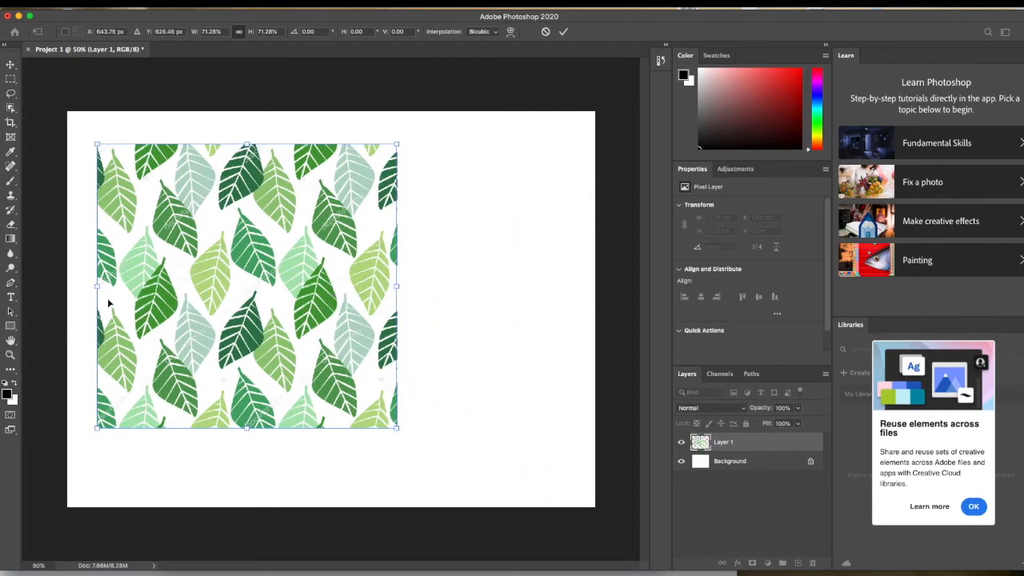
drag(249, 322, 221, 291)
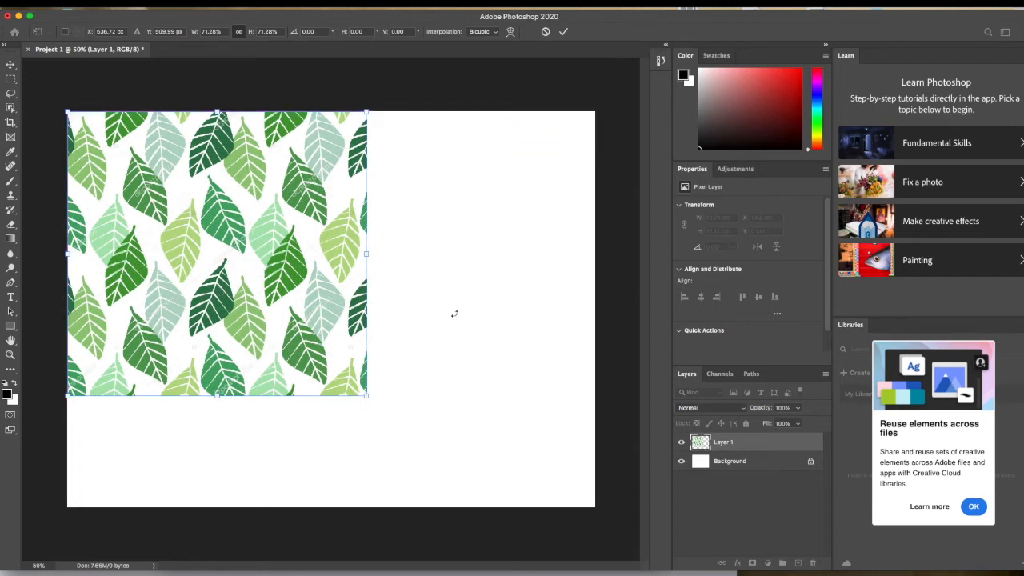
drag(366, 395, 351, 381)
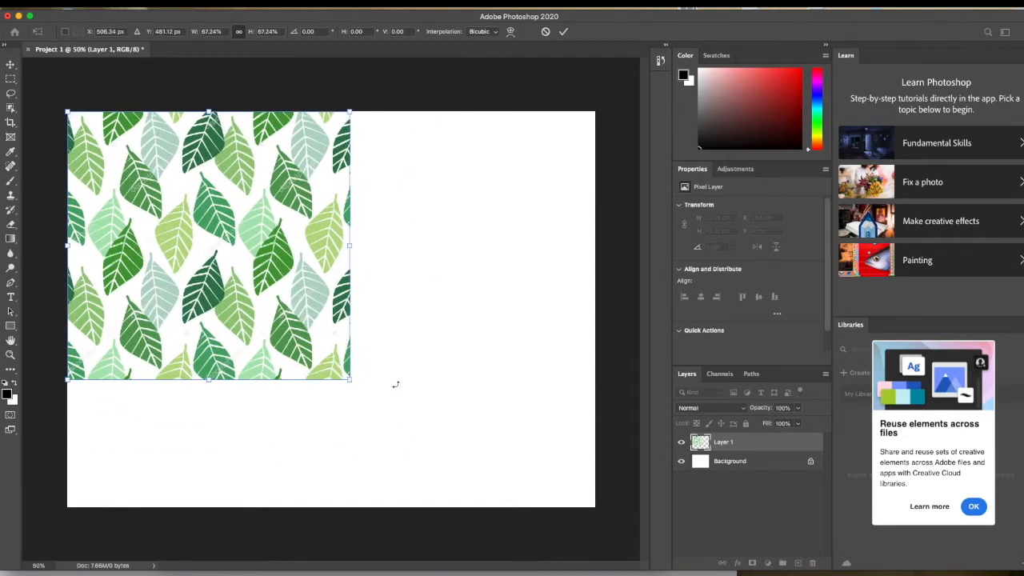
click(564, 32)
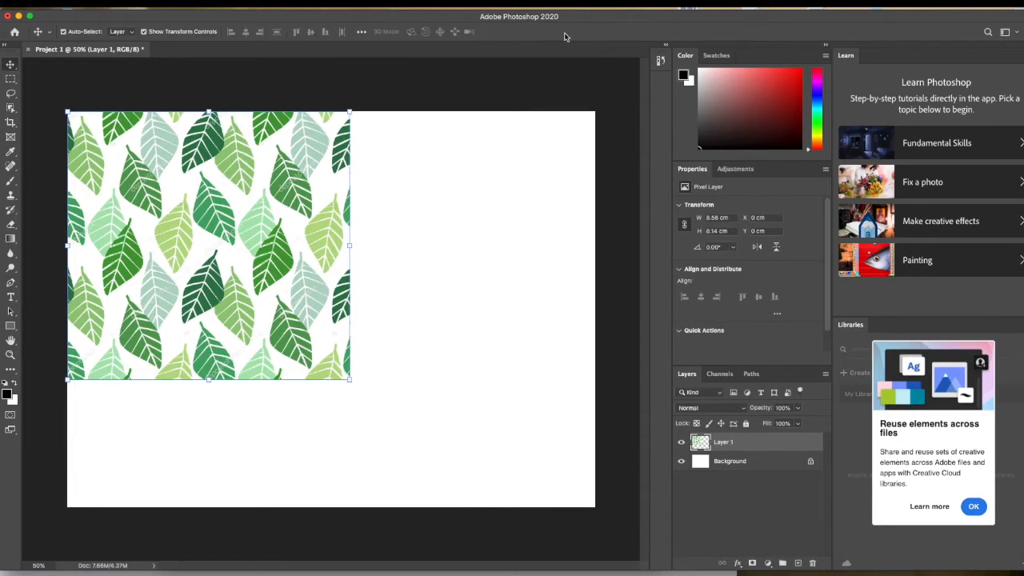
click(144, 32)
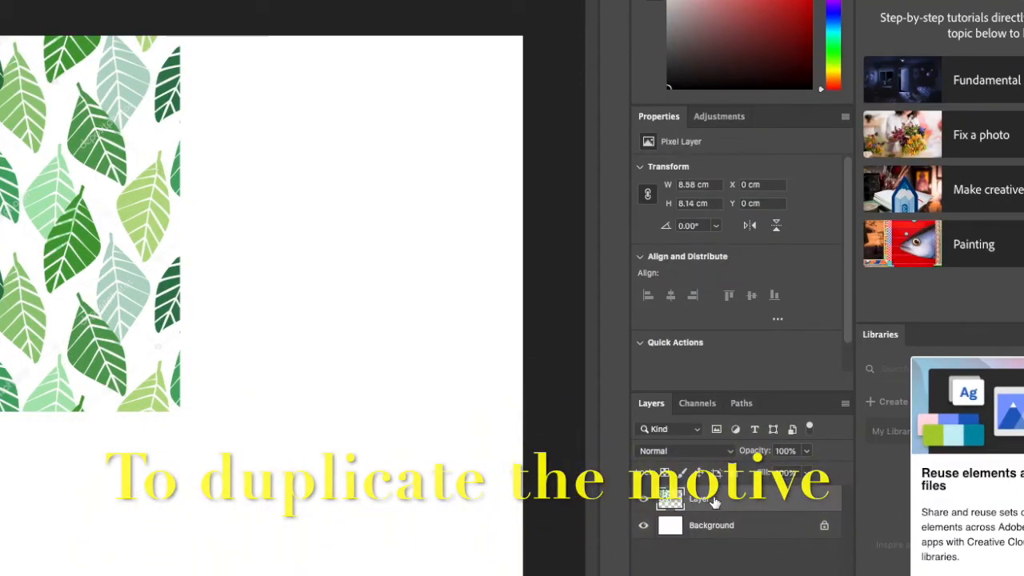
- Duplicate Layer 1 and move the copy to the right half of the canvas, at about X 7.1 cm, Y 1.1 cm
right_click(711, 498)
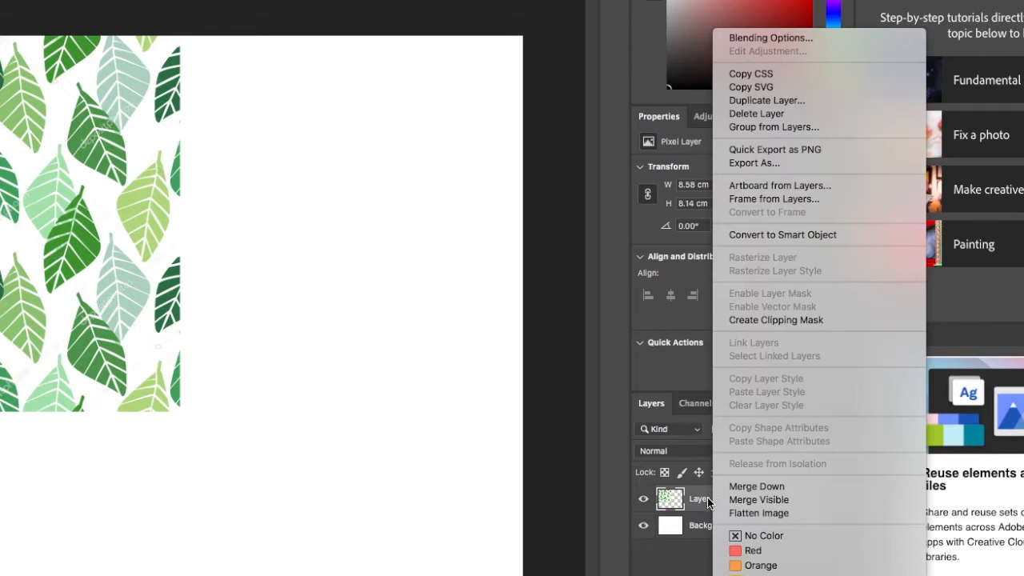
click(754, 101)
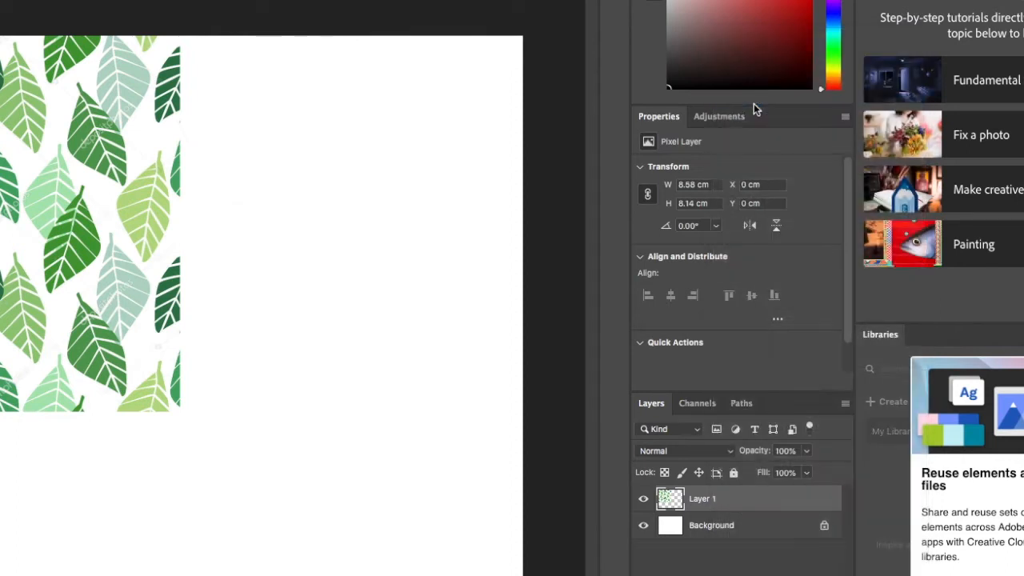
click(569, 241)
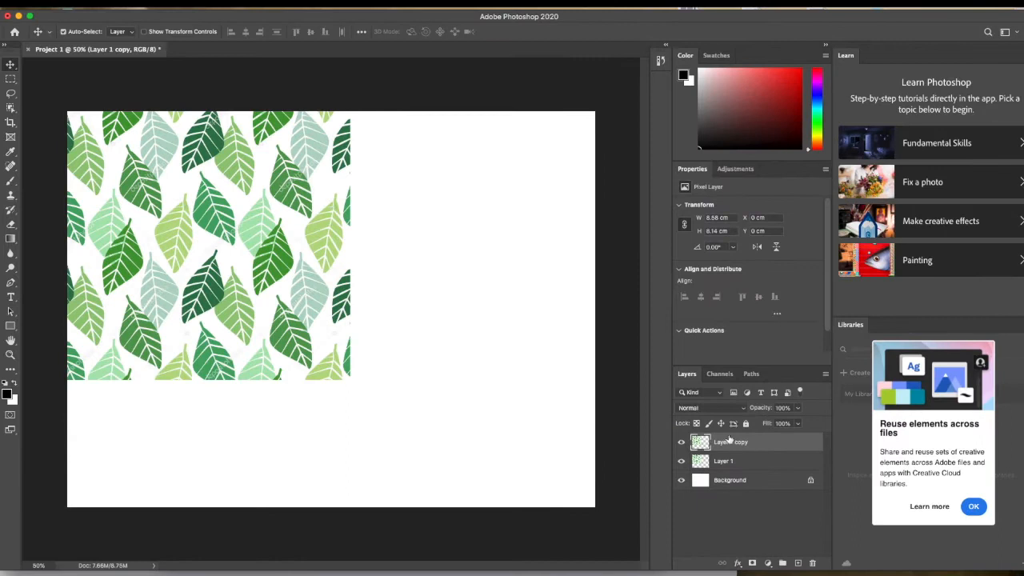
drag(299, 275, 530, 313)
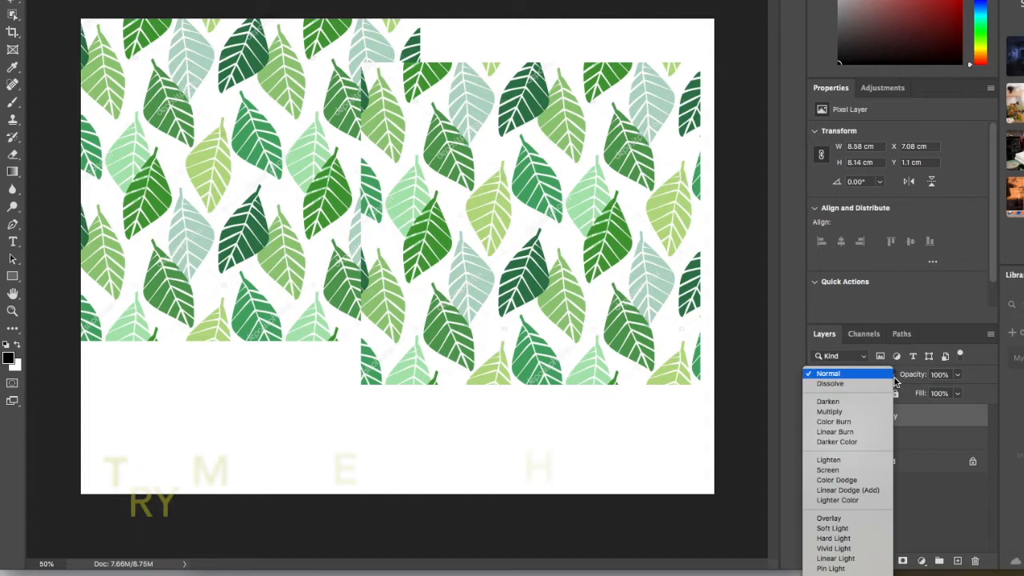
- Try the Dissolve blend mode on Layer 1 copy, change it to Darken, and preview further modes without applying them
click(732, 408)
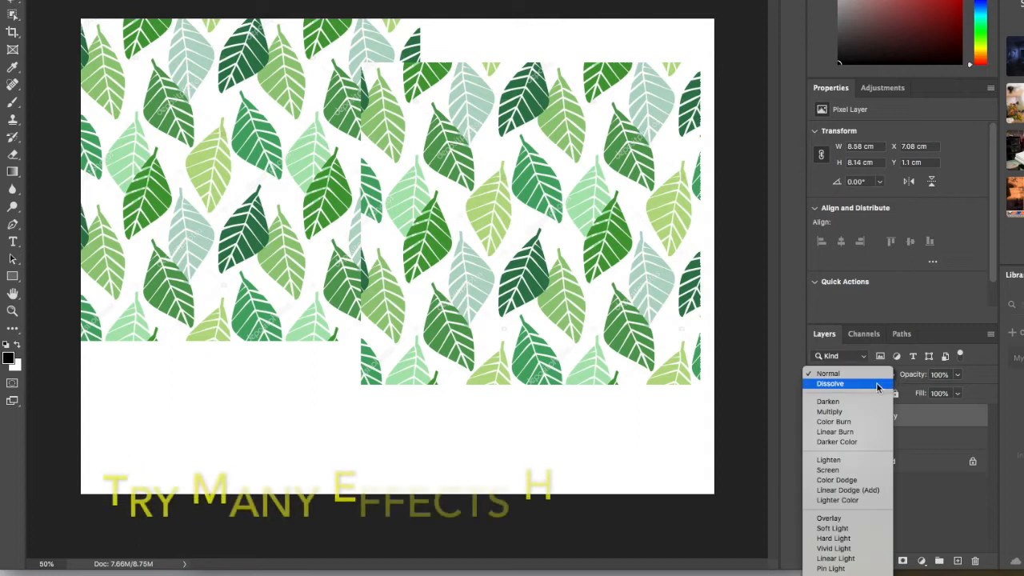
click(876, 385)
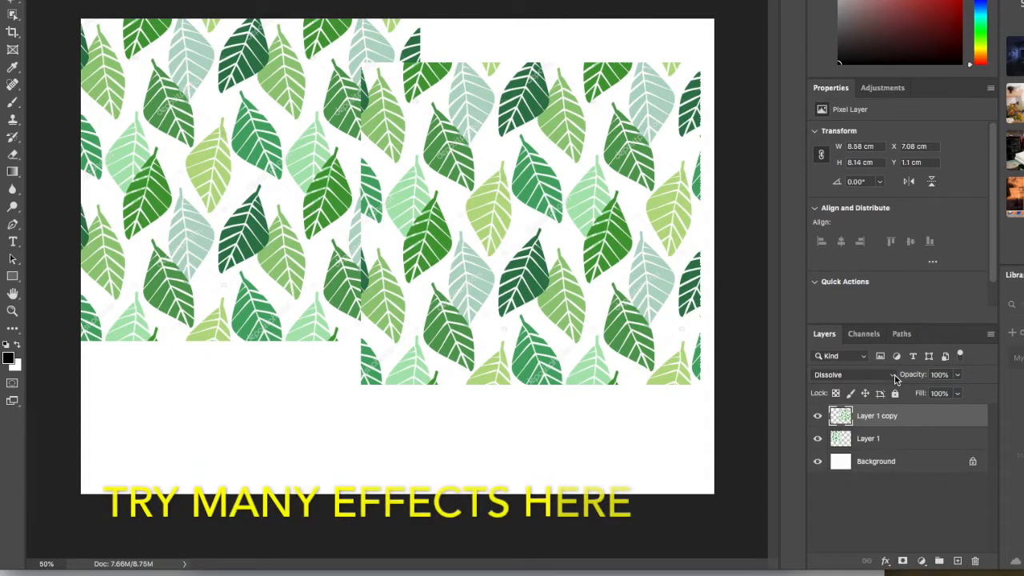
click(896, 379)
click(864, 394)
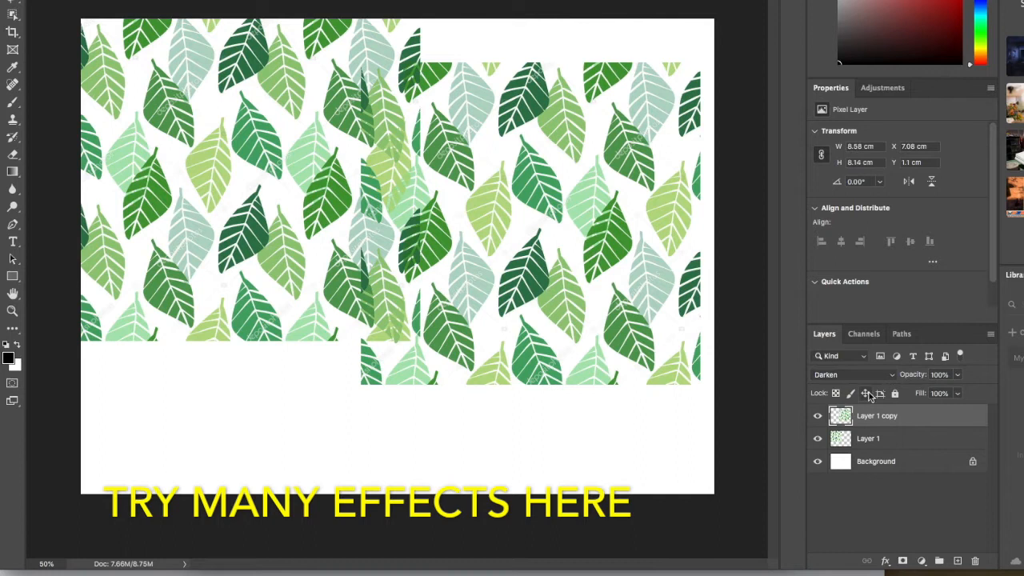
click(894, 379)
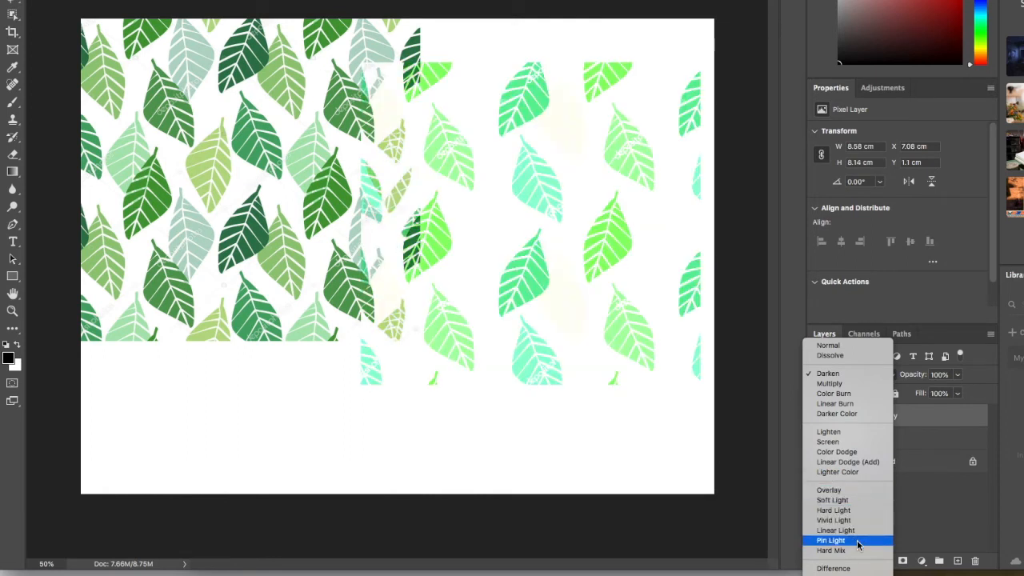
click(982, 366)
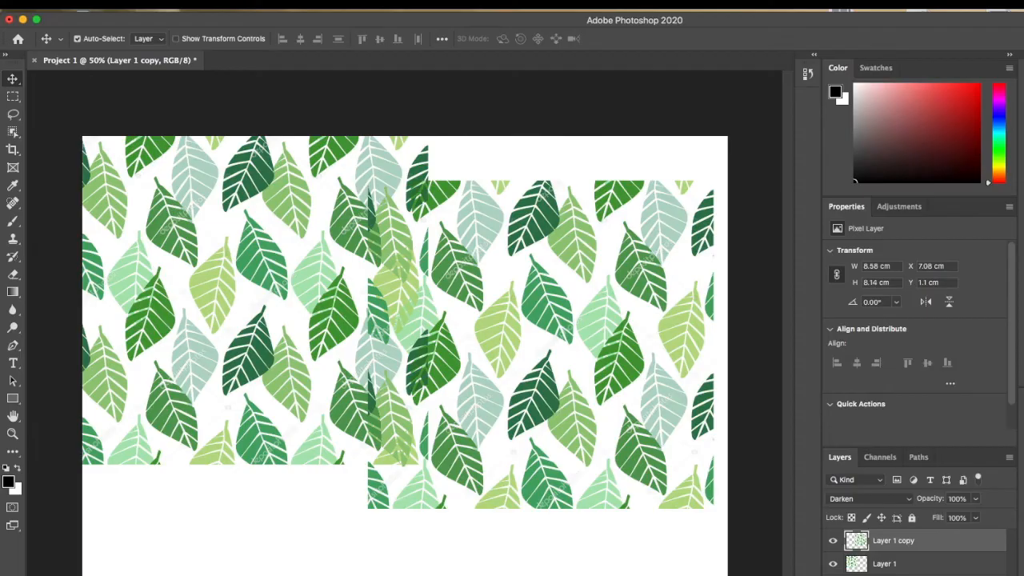
- Darken Layer 1 copy with Levels midtones at 0.18 and move it over Layer 1, at about X 0.68 cm, Y 0 cm
click(123, 2)
mouse_move(158, 2)
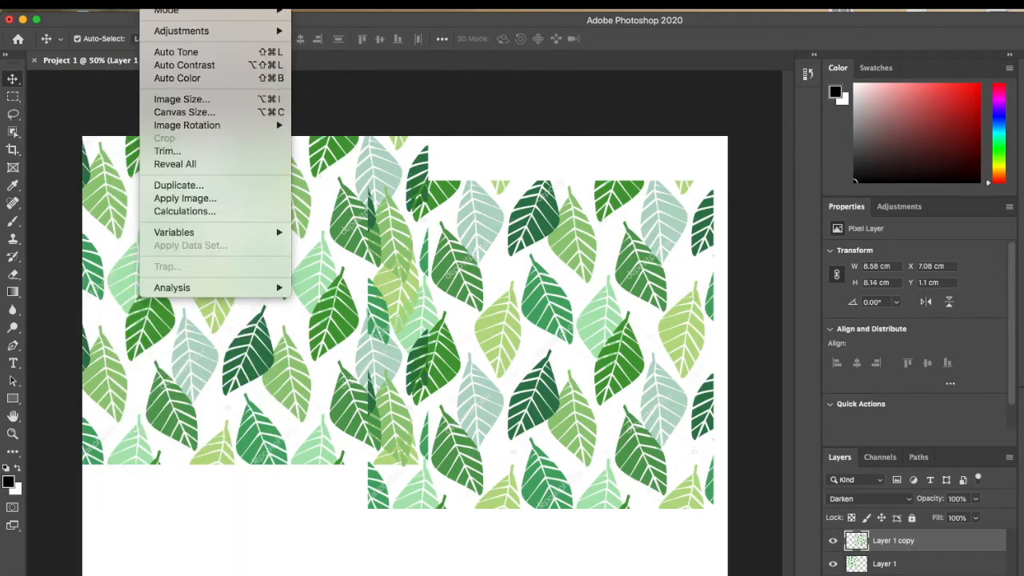
mouse_move(176, 36)
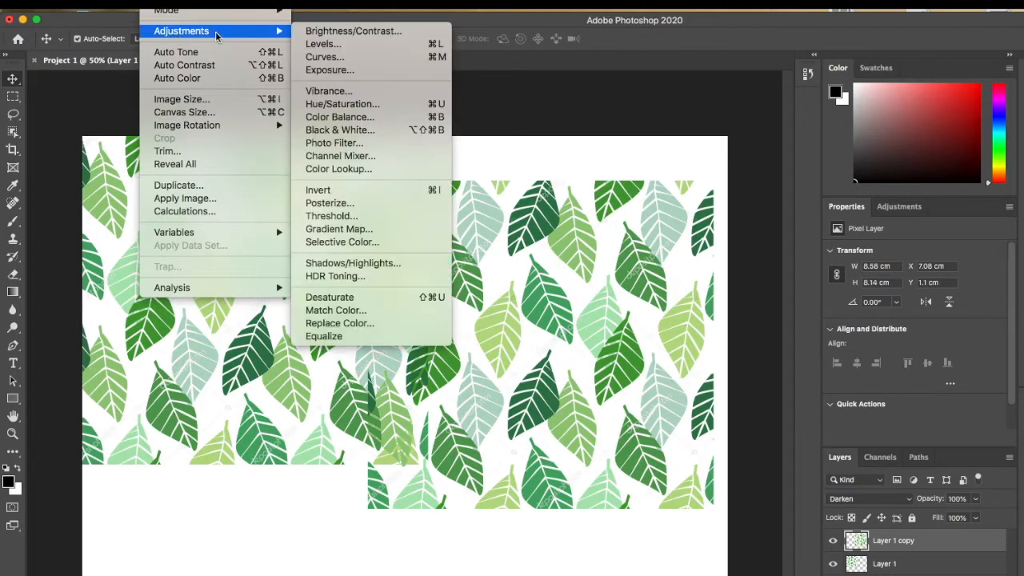
click(349, 45)
drag(686, 159, 924, 188)
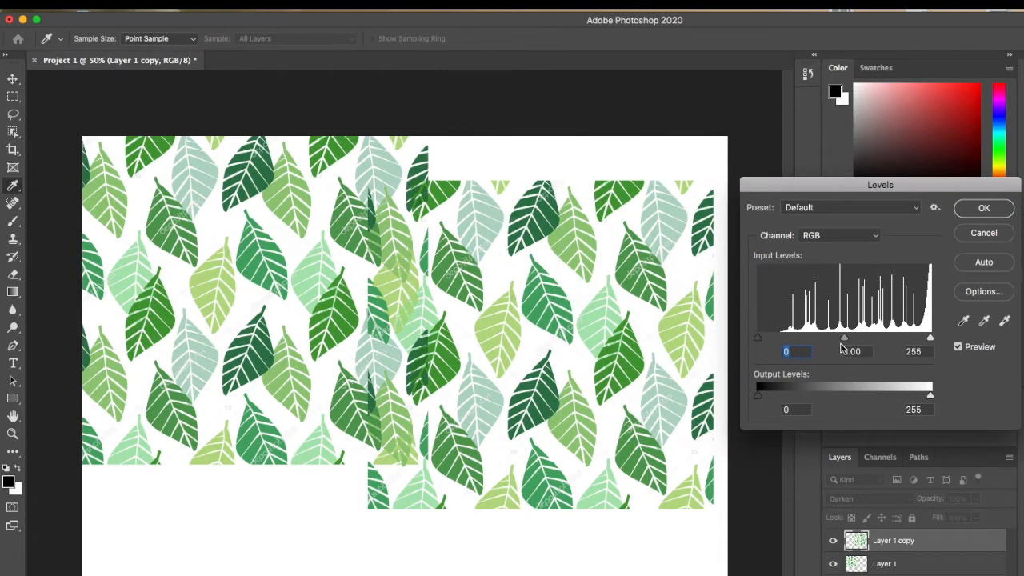
drag(845, 340, 809, 339)
drag(883, 340, 910, 341)
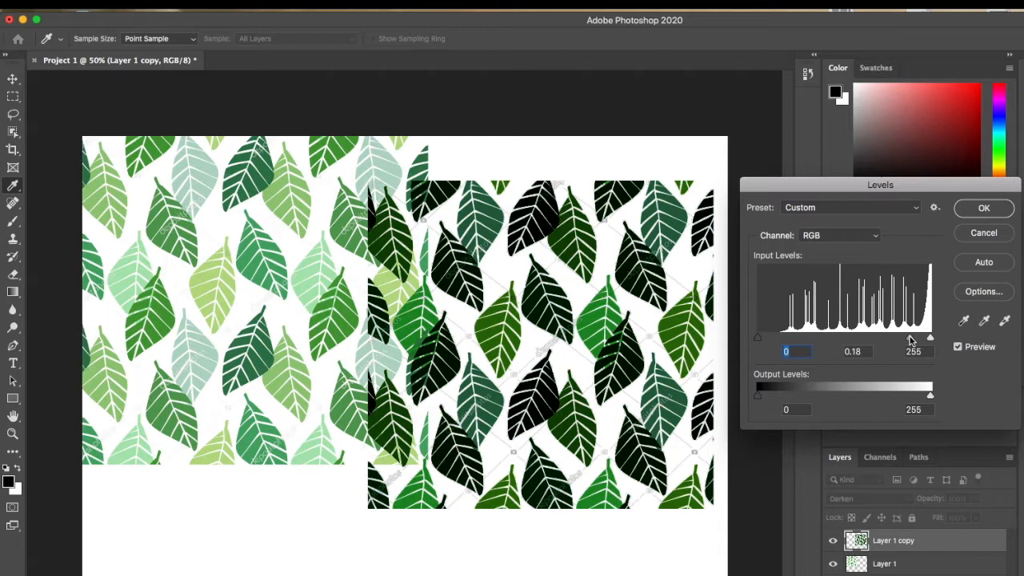
click(974, 212)
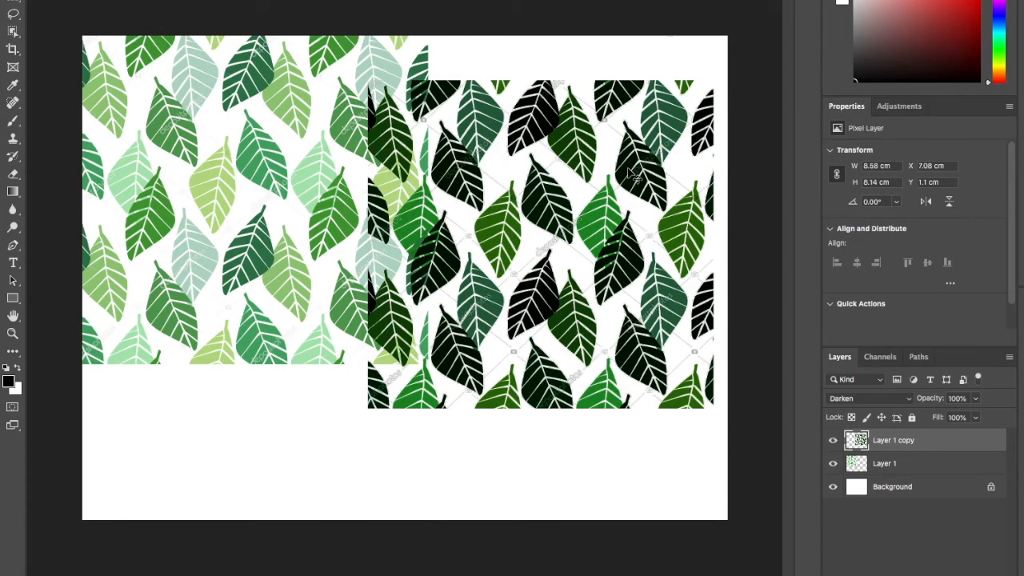
drag(630, 174, 370, 130)
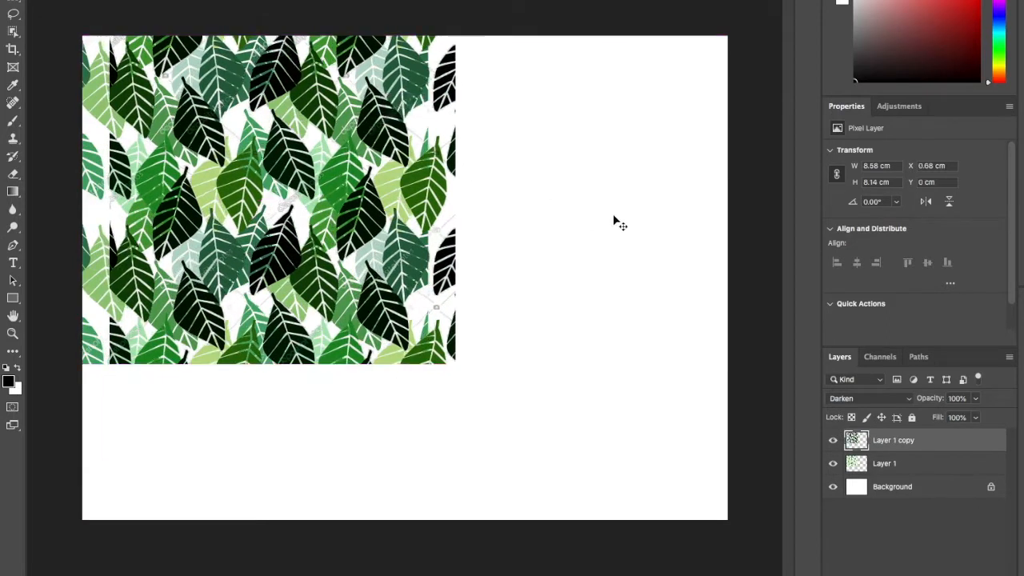
click(628, 222)
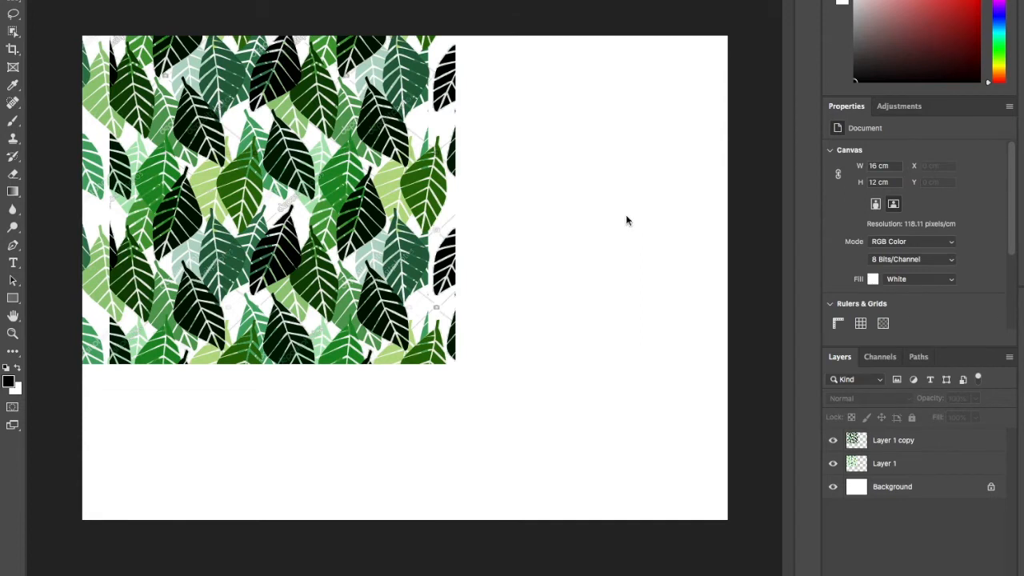
- Duplicate Layer 1 and move the new copy to the canvas's lower-right corner, at about X 7.43 cm, Y 3.85 cm
click(901, 465)
right_click(901, 465)
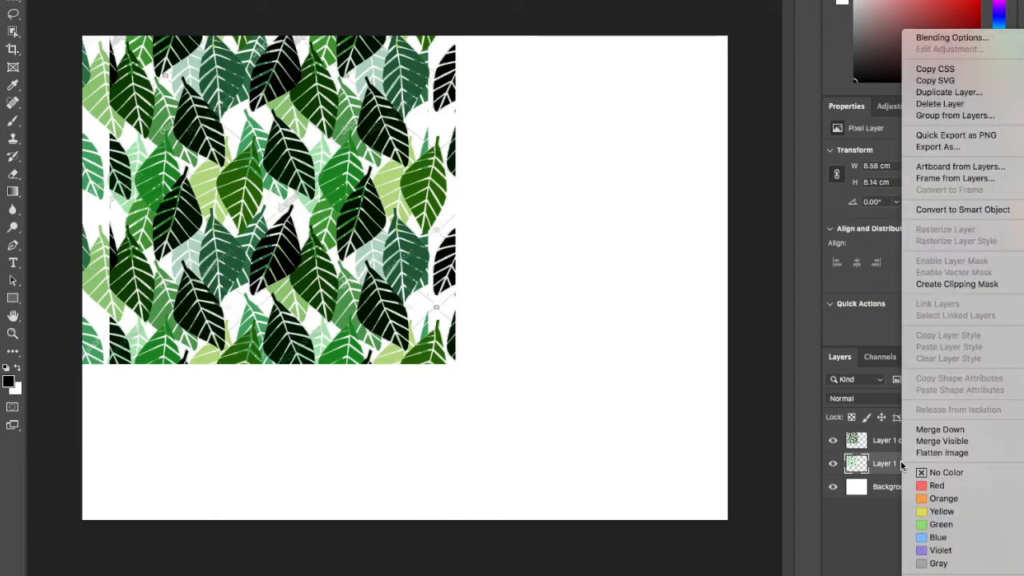
click(960, 93)
click(766, 215)
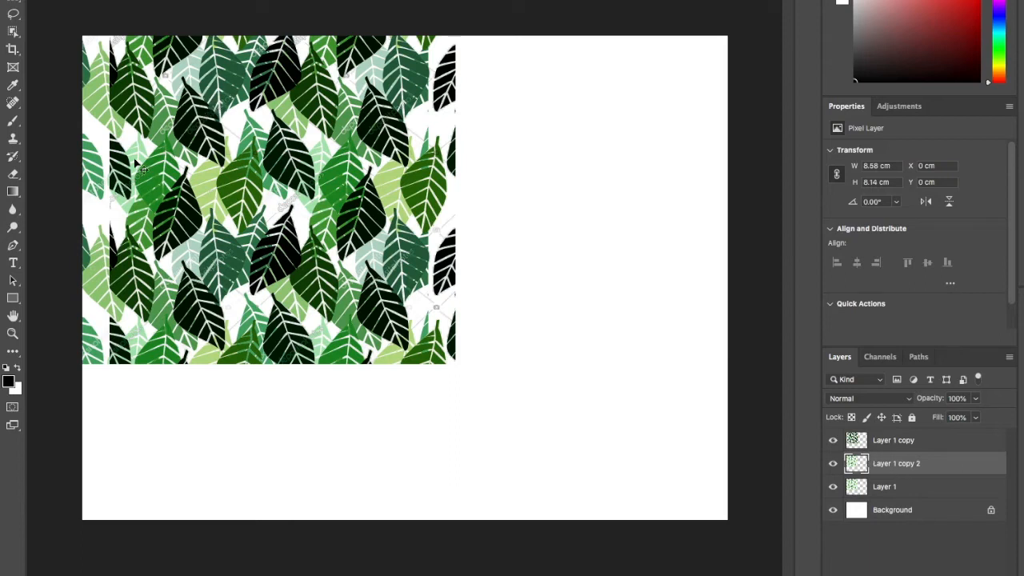
drag(104, 167, 392, 318)
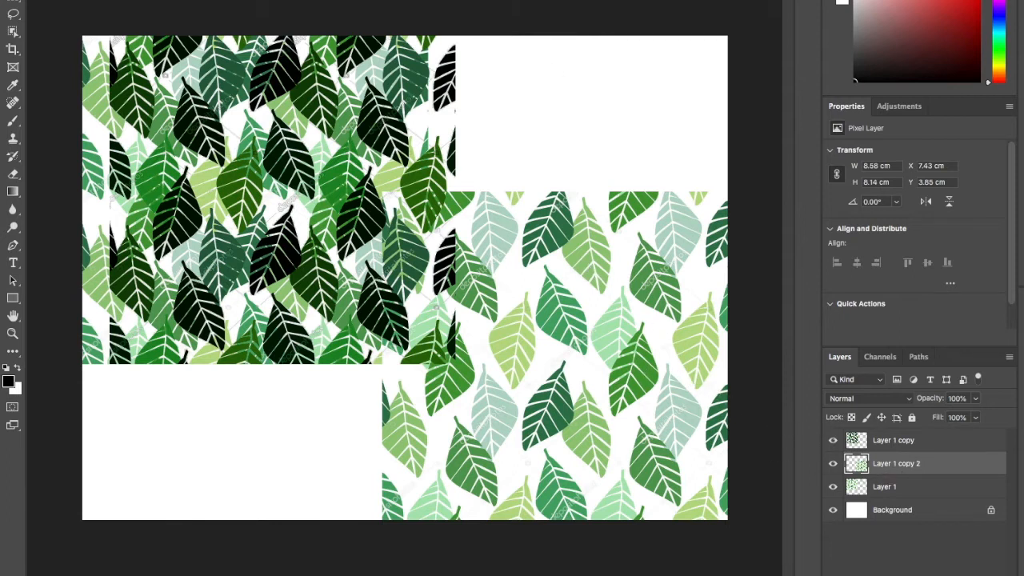
- Recolour Layer 1 copy 2 with Color Balance midtones at +74, -97, 0, and reposition it in the canvas's lower-right corner
click(155, 0)
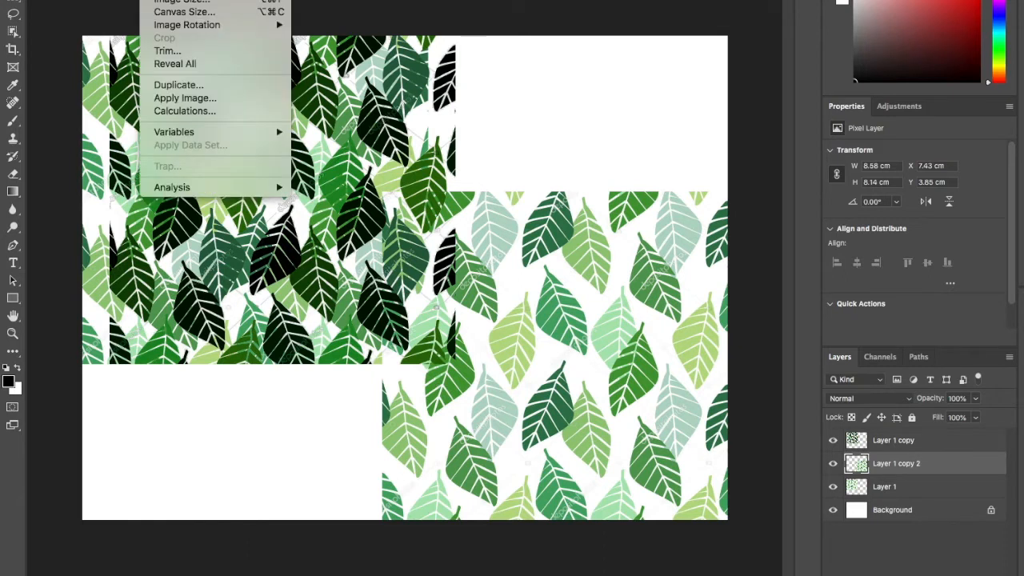
mouse_move(177, 0)
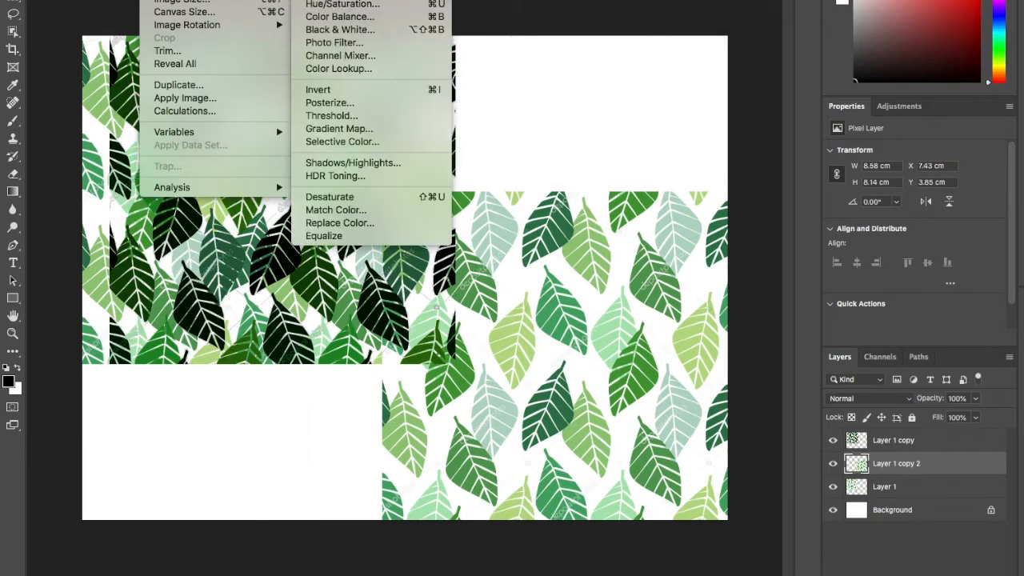
click(370, 18)
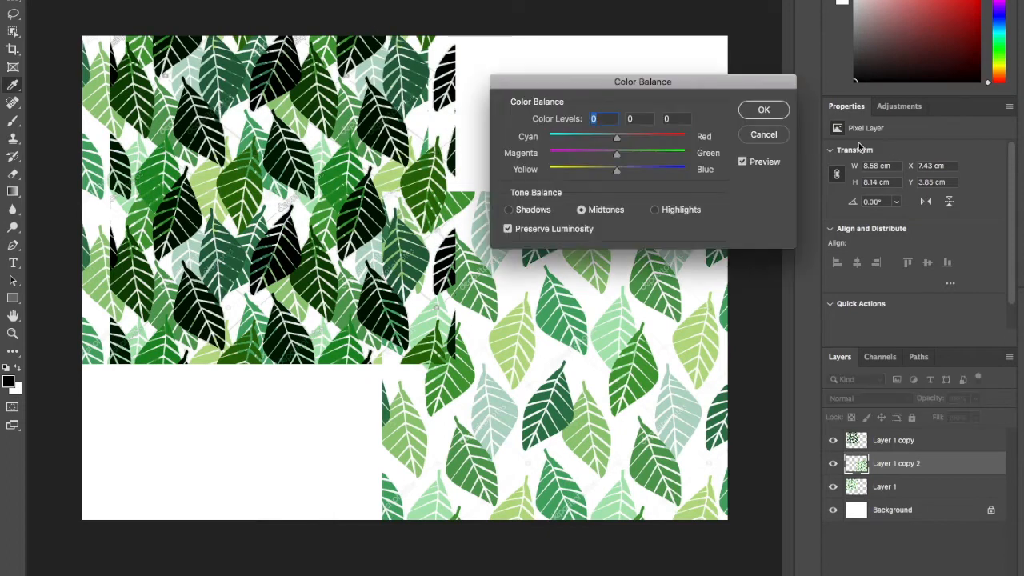
drag(617, 142, 667, 142)
drag(705, 86, 954, 173)
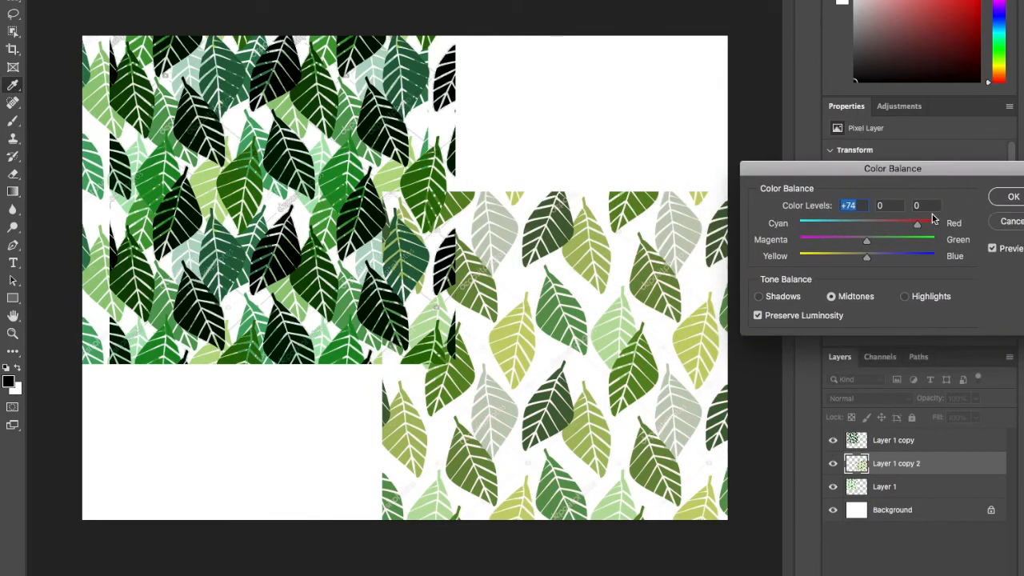
drag(868, 244, 800, 240)
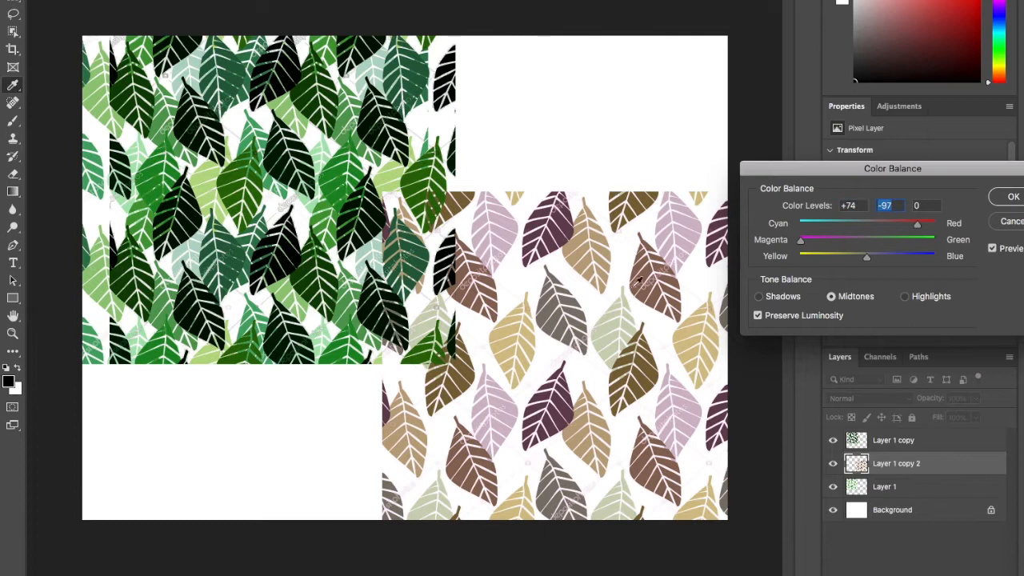
click(1010, 197)
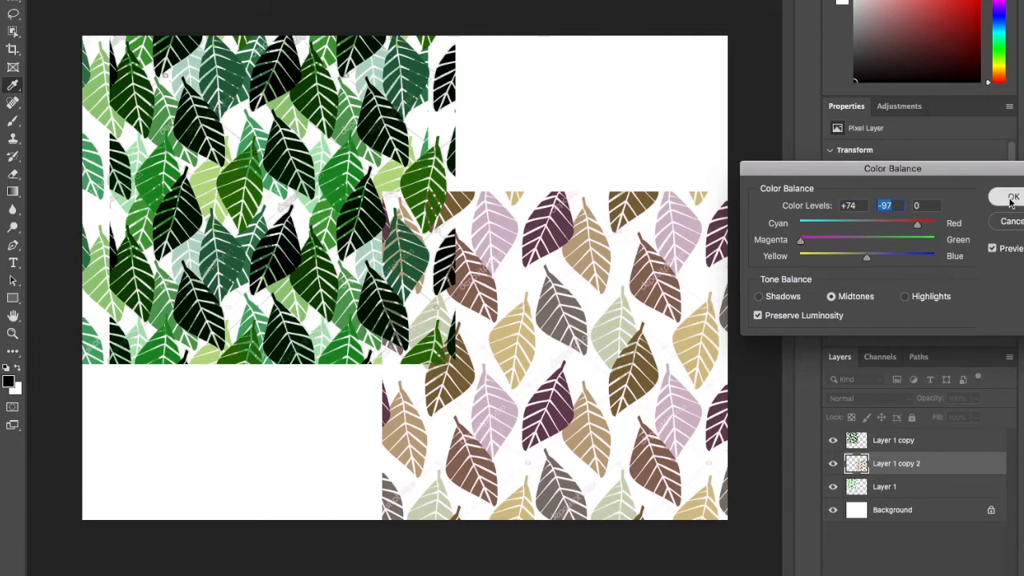
drag(592, 272, 705, 179)
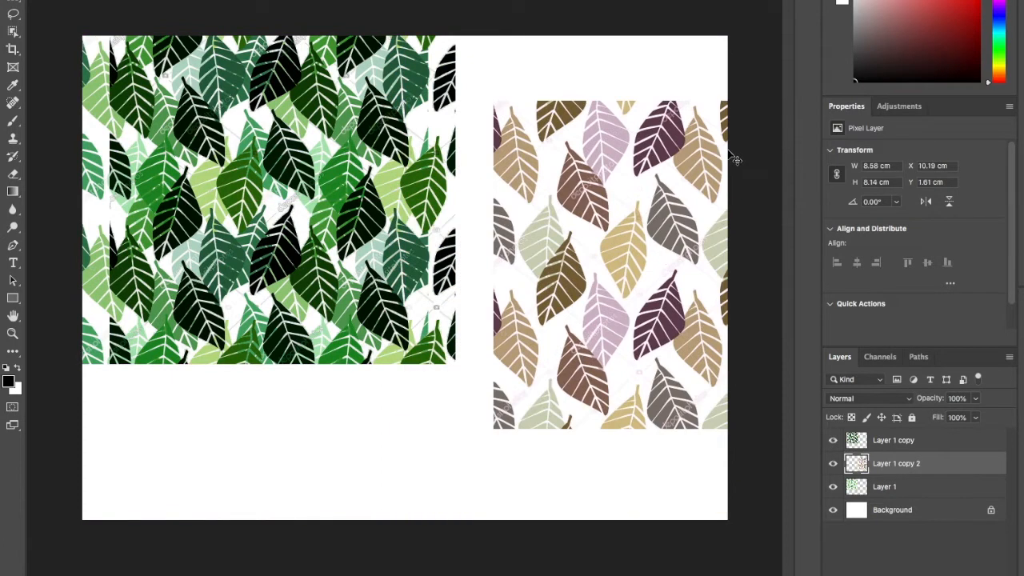
drag(646, 227, 549, 310)
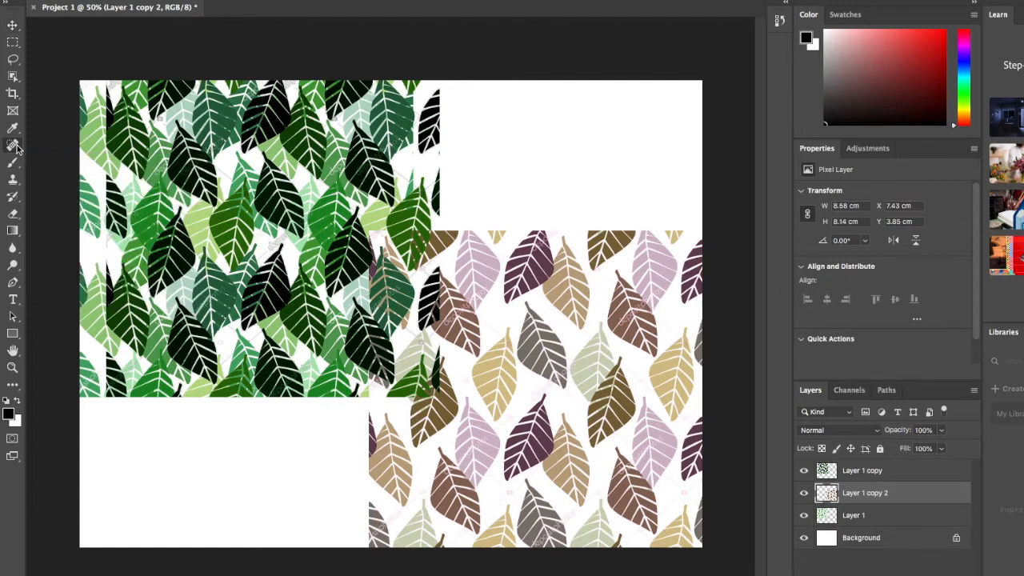
- Retouch the upper edge of the brown and purple leaf layer with the Spot Healing Brush, using a larger brush for the second stroke
click(16, 147)
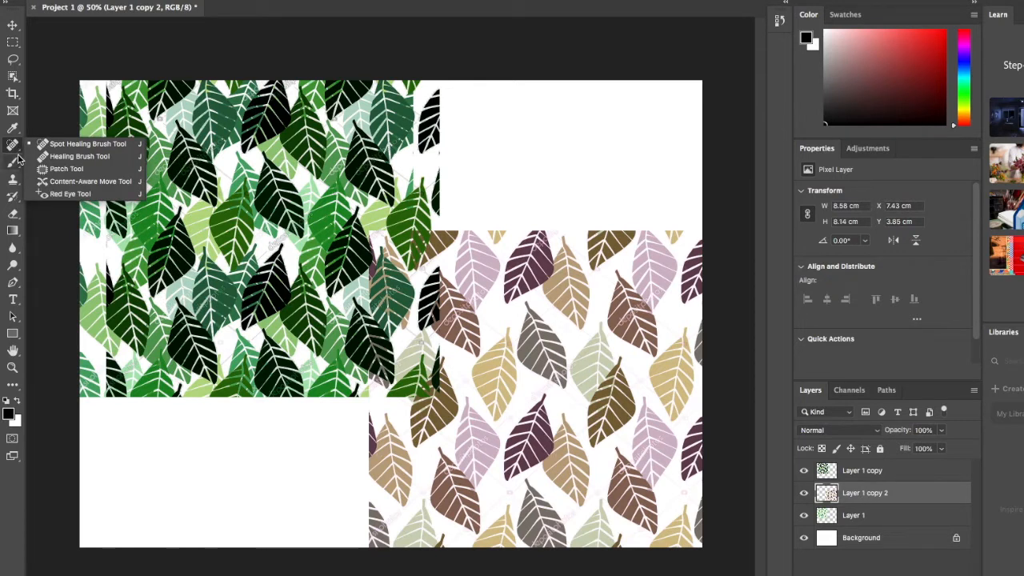
click(72, 144)
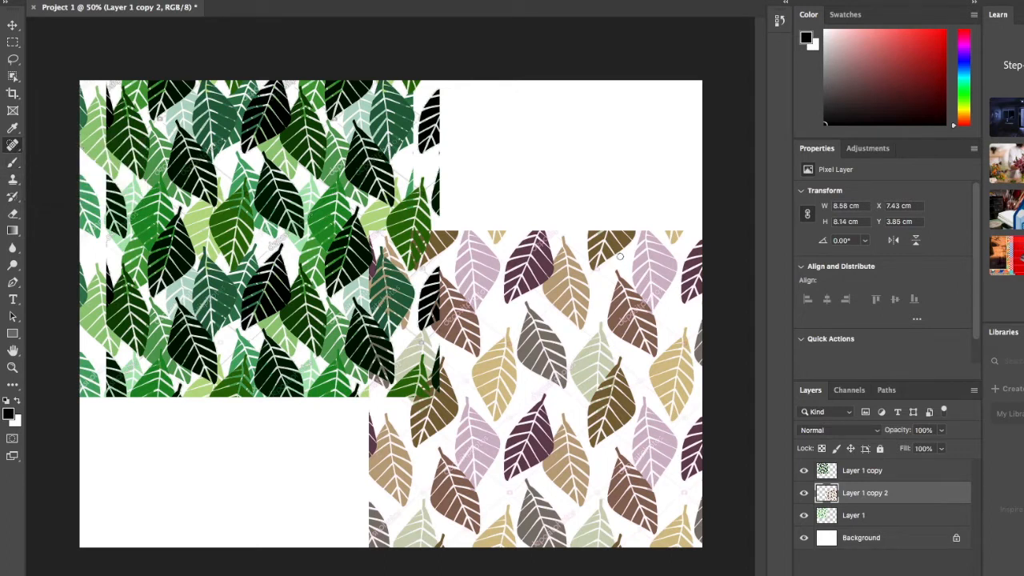
drag(619, 232, 368, 232)
click(72, 1)
drag(33, 25, 64, 23)
mouse_move(689, 232)
mouse_down()
mouse_move(504, 219)
mouse_move(370, 228)
mouse_up()
- Erase the hard upper edge of the brown and purple leaf layer with the Eraser at 78 px
click(14, 214)
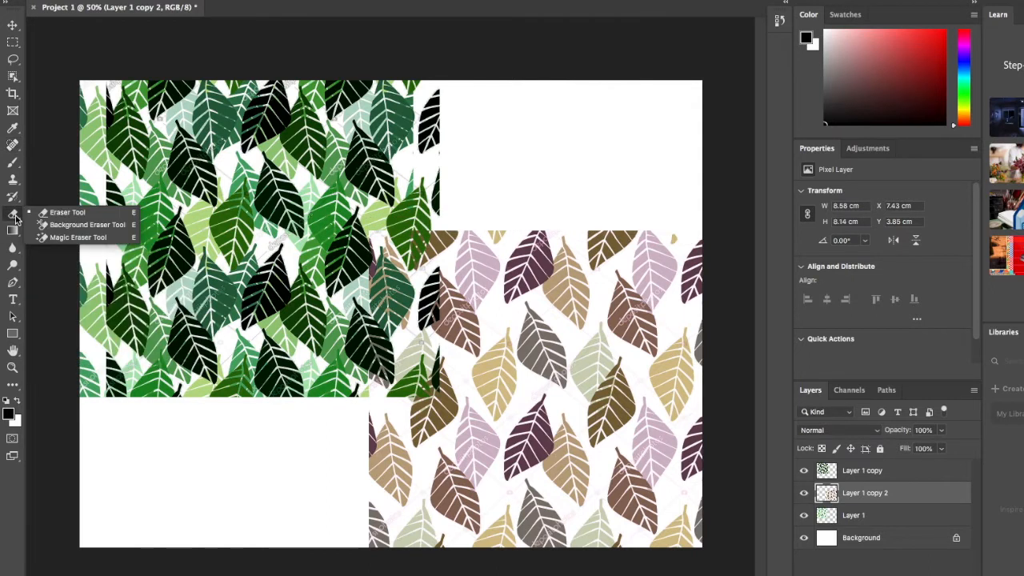
click(69, 214)
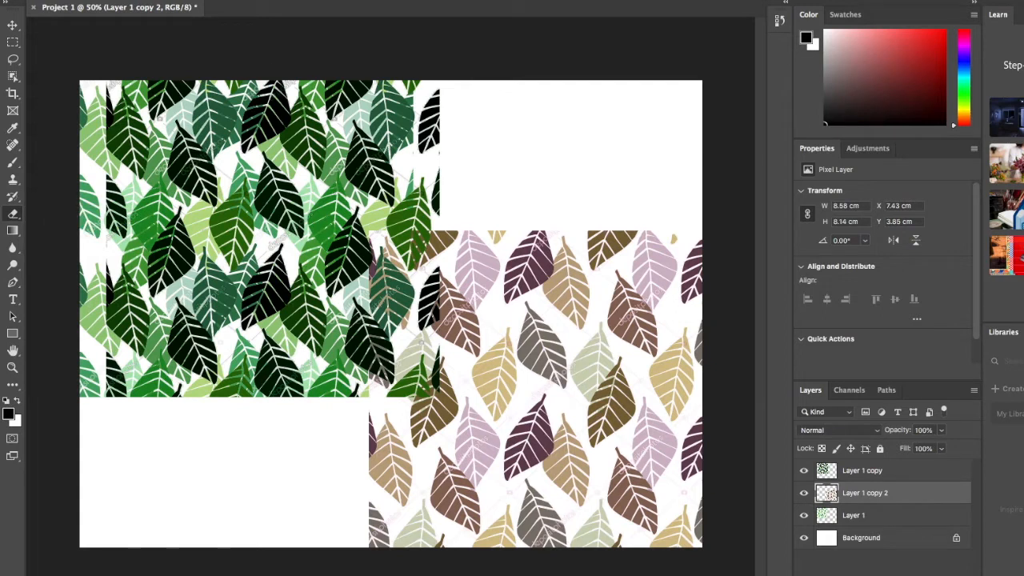
drag(80, 30, 106, 30)
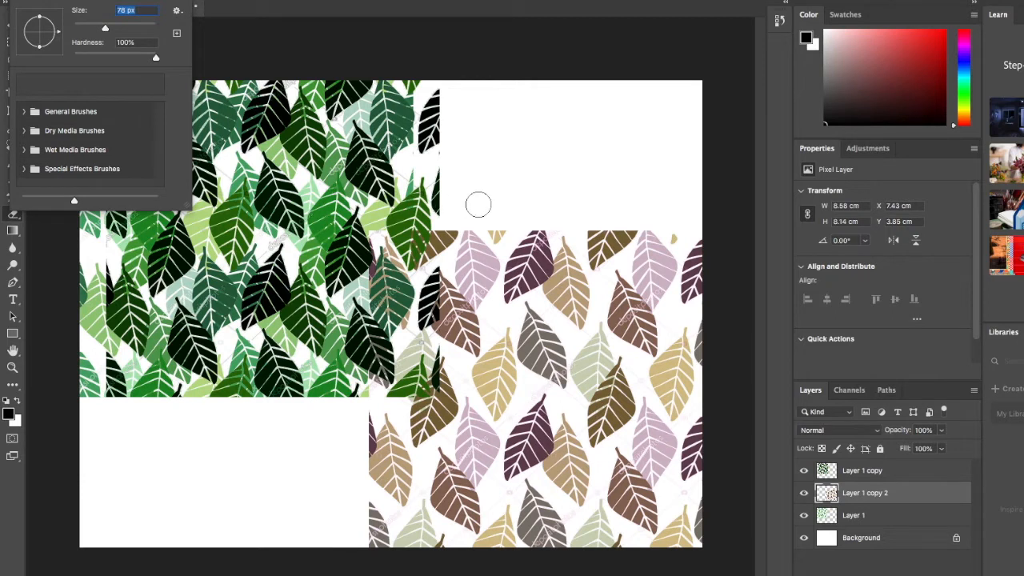
click(502, 237)
mouse_move(501, 231)
mouse_down()
mouse_move(356, 232)
mouse_move(637, 222)
mouse_move(704, 230)
mouse_up()
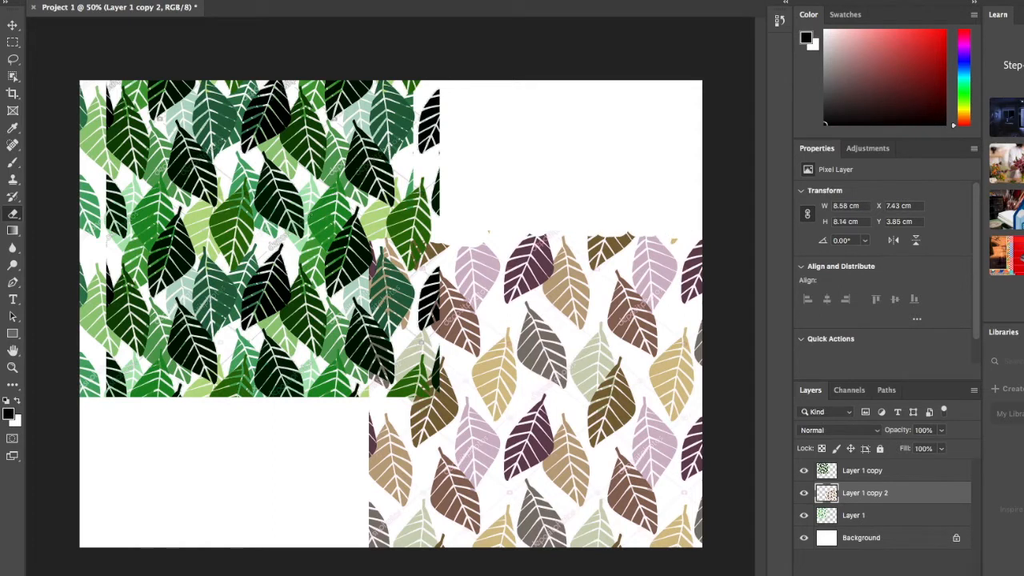
- Erase the left edge of Layer 1 copy 2 and move the layer to the canvas's left side, at X 0 cm, Y 3.85 cm
click(31, 0)
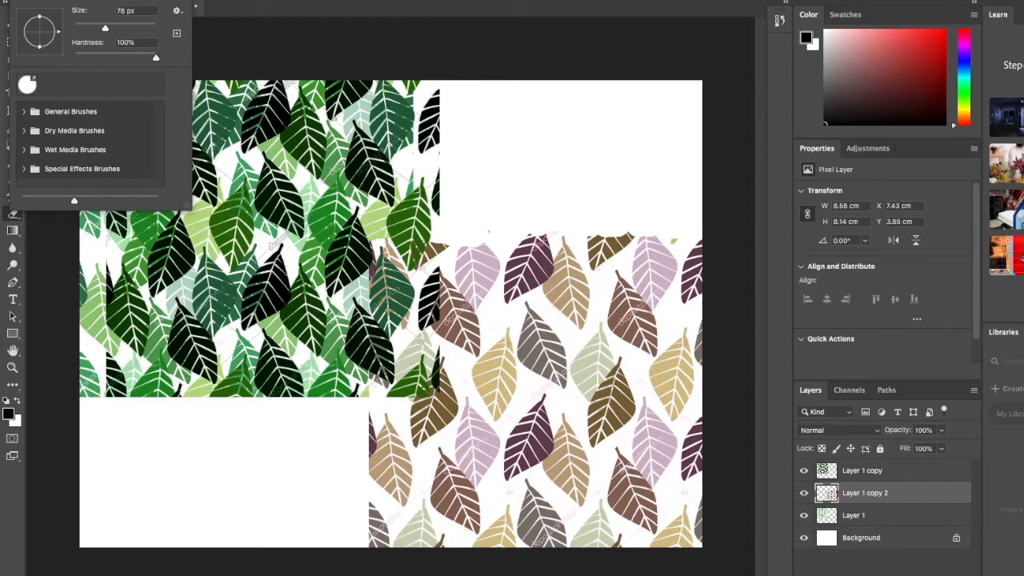
mouse_move(74, 201)
mouse_down()
mouse_move(39, 203)
mouse_move(130, 202)
mouse_move(103, 202)
mouse_up()
mouse_move(366, 543)
mouse_down()
mouse_move(363, 403)
mouse_move(359, 450)
mouse_up()
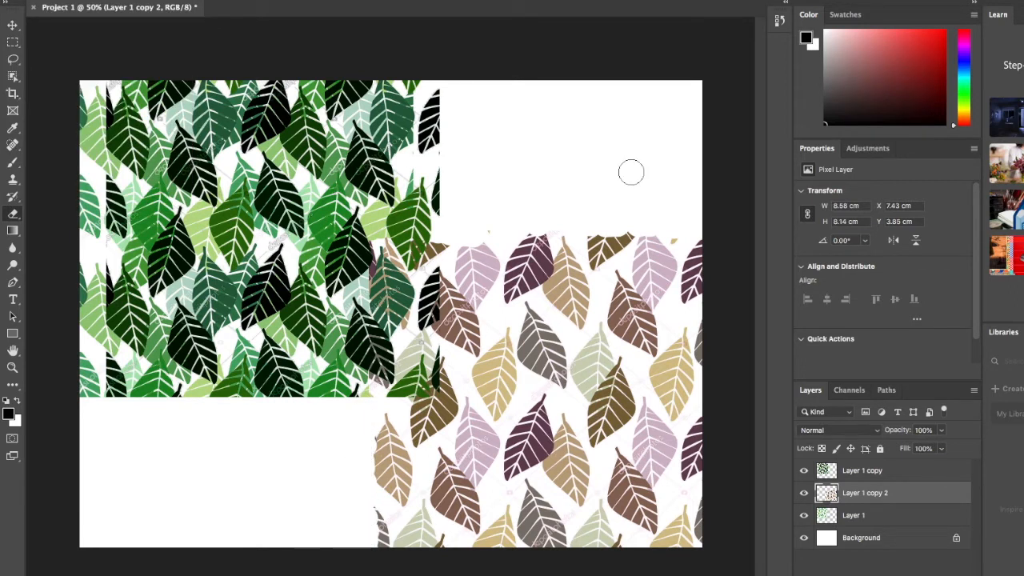
key(v)
mouse_move(519, 336)
mouse_down()
mouse_move(170, 336)
mouse_move(255, 337)
mouse_move(236, 337)
mouse_up()
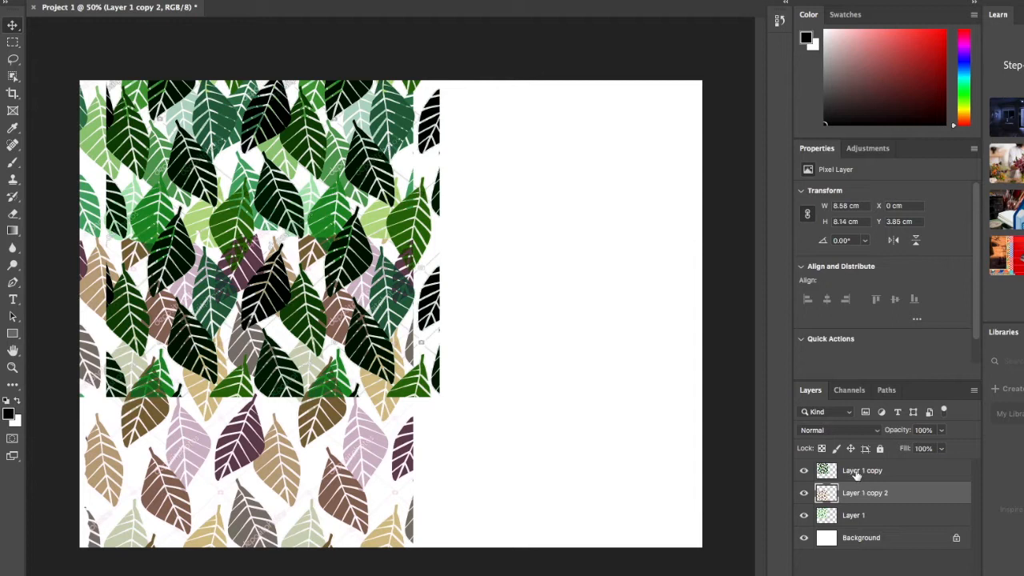
- Scale Layer 1 copy up to about 12.69 x 12.06 cm and move it below Layer 1 in the layer order
click(866, 472)
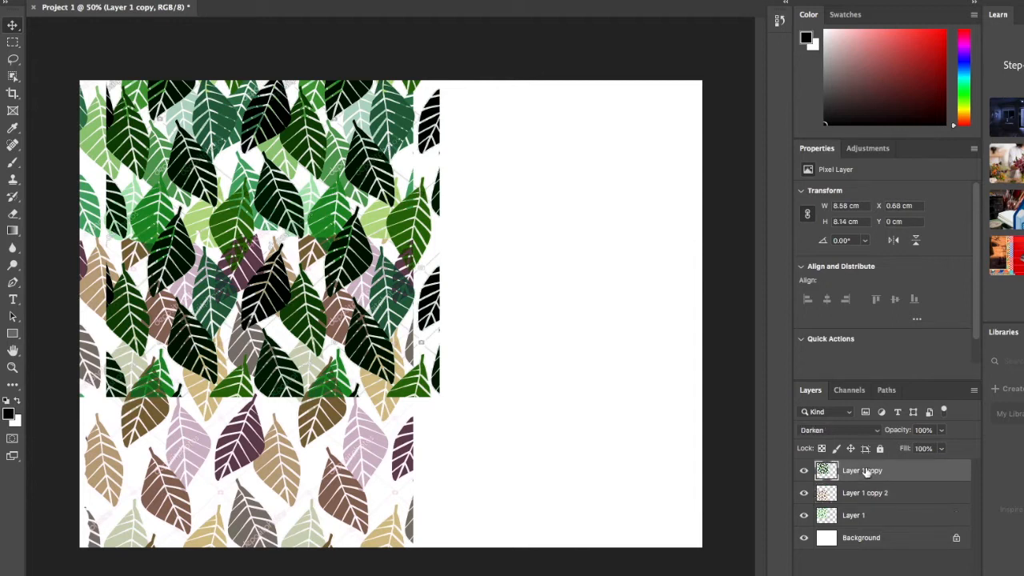
key(ctrl+t)
drag(439, 396, 607, 540)
key(Return)
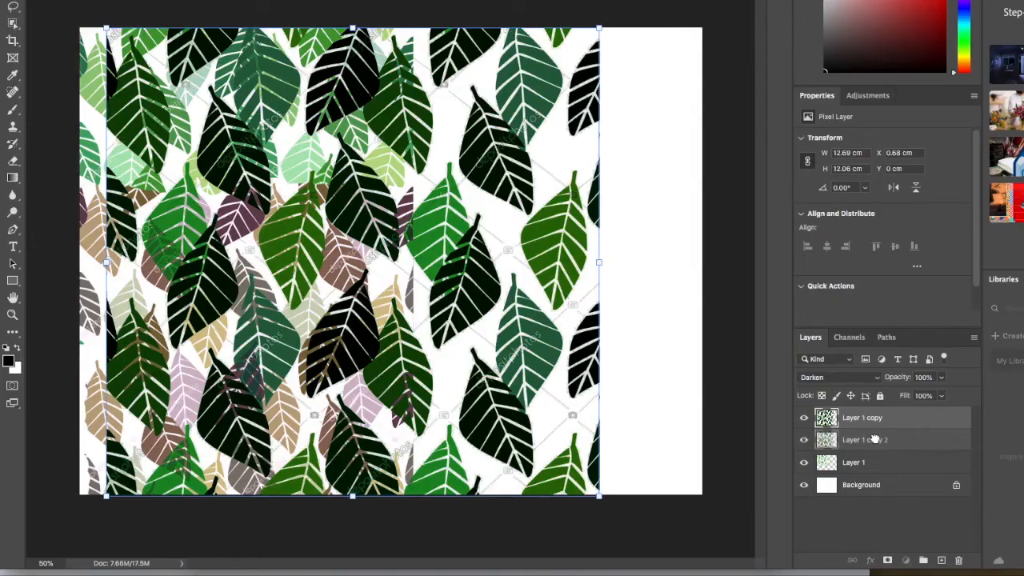
drag(873, 438, 875, 471)
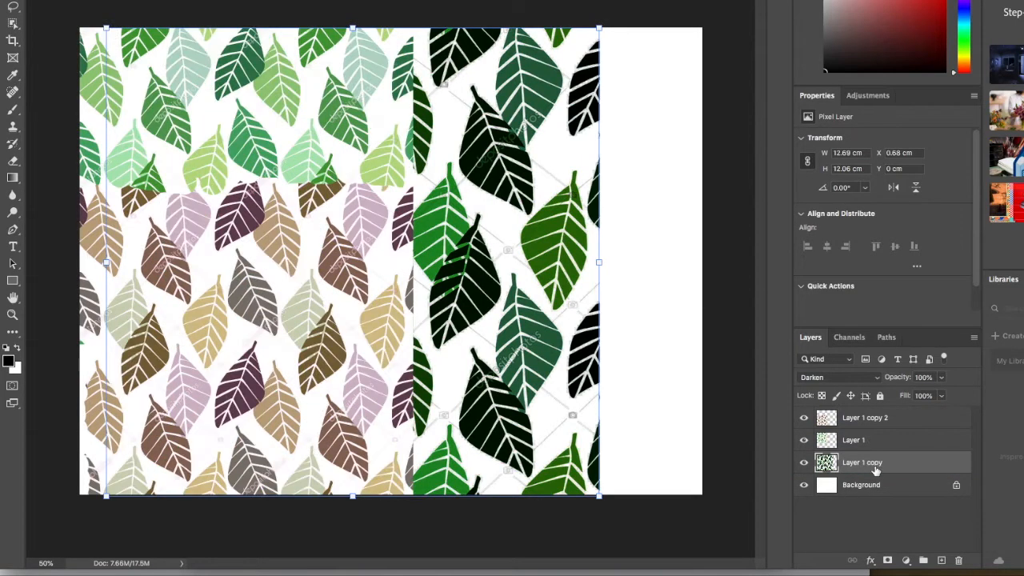
- Move Layer 1 copy to the canvas's right side at X 3.31 cm, Y 0 cm, and place Layer 1 beneath it in the layer order
drag(547, 239, 653, 240)
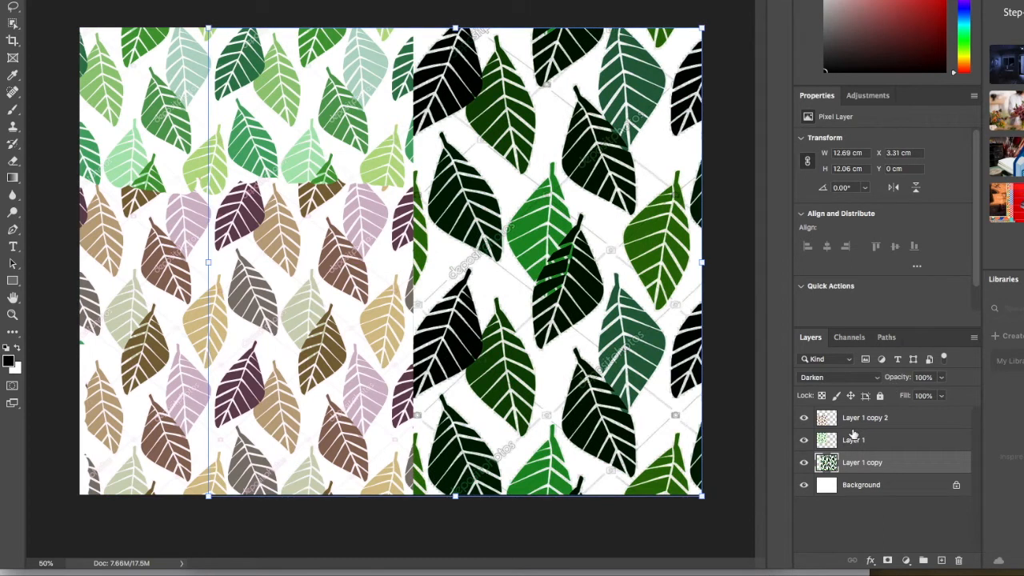
drag(854, 444, 889, 469)
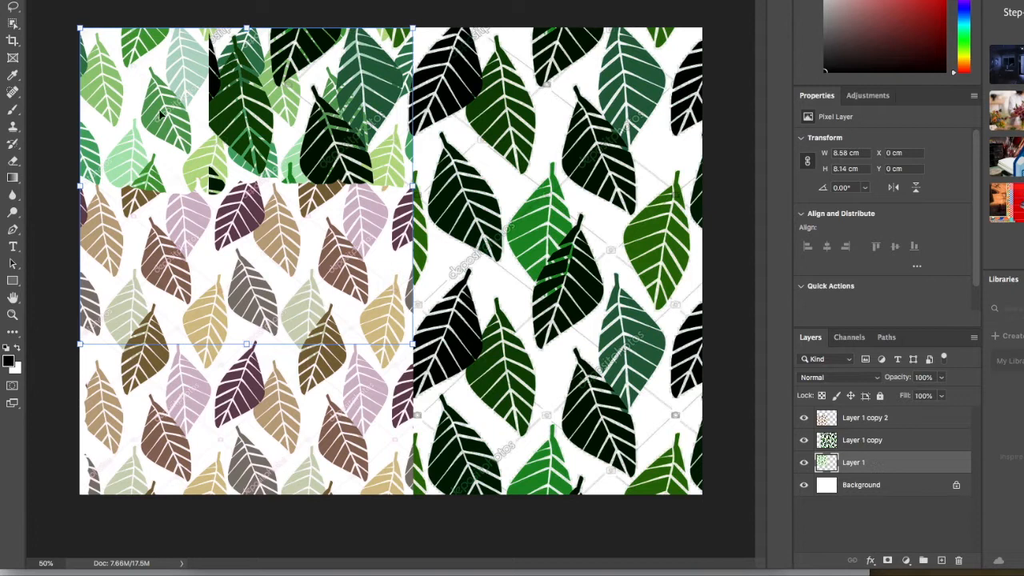
- Set the blend mode of the brown and purple leaf layer, Layer 1 copy 2, to Darken
click(313, 258)
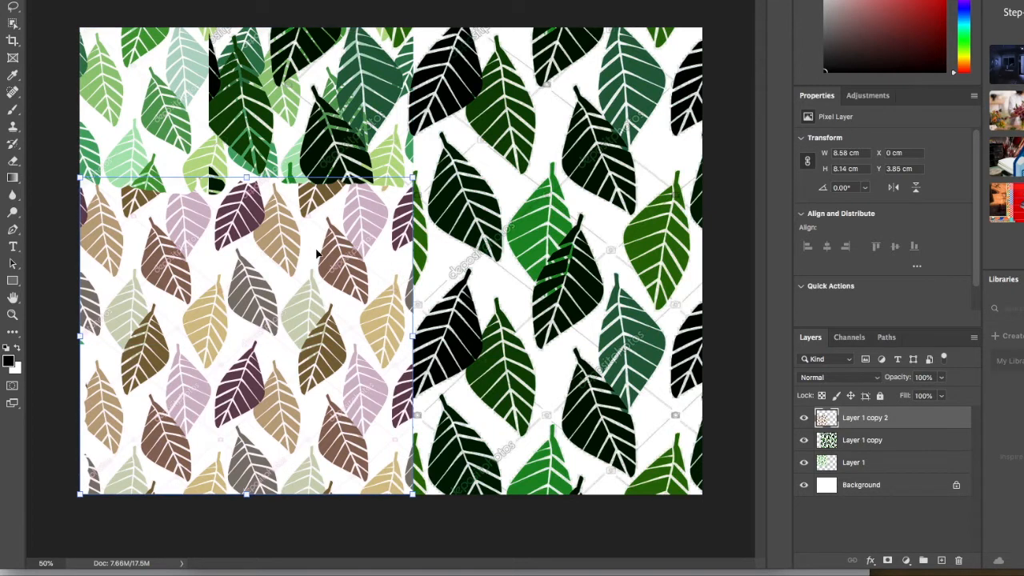
click(878, 379)
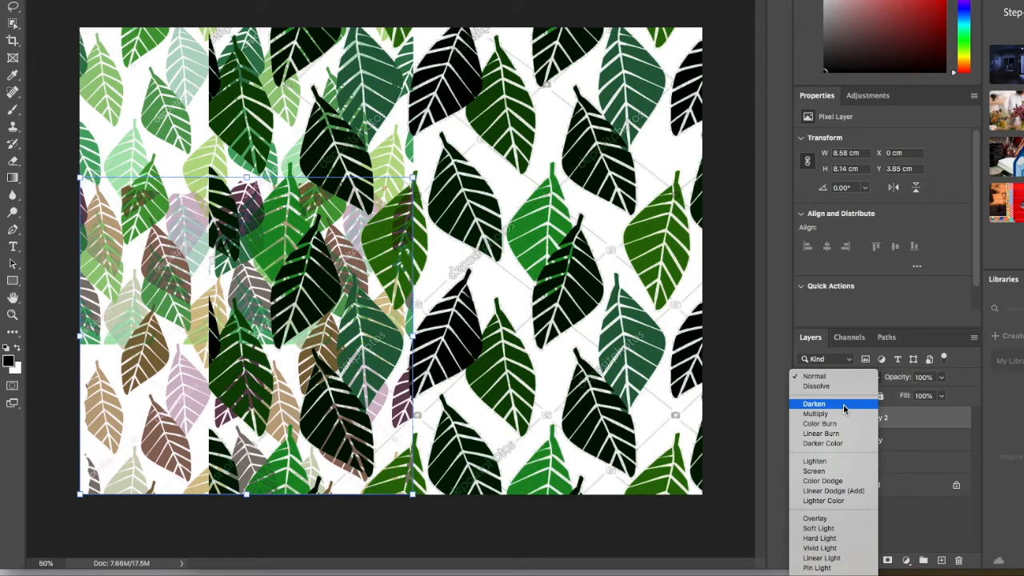
click(843, 403)
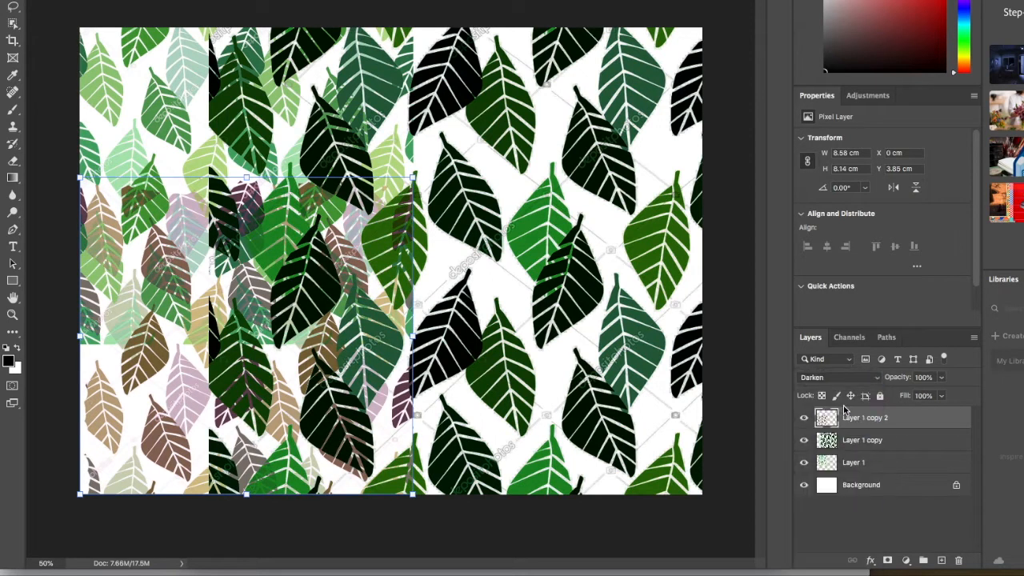
- Scale Layer 1 copy 2 up to about 13.18 x 12.5 cm and rotate it half a turn so its leaves point the opposite way
mouse_move(150, 358)
mouse_down()
mouse_move(168, 356)
mouse_move(150, 353)
mouse_up()
drag(412, 178, 604, 1)
drag(630, 42, 635, 68)
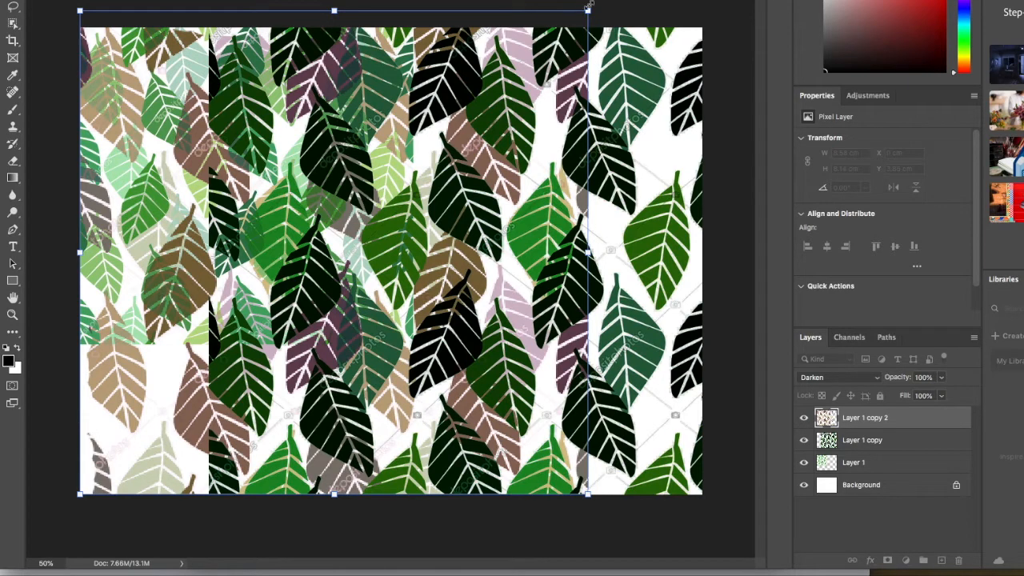
drag(607, 7, 193, 379)
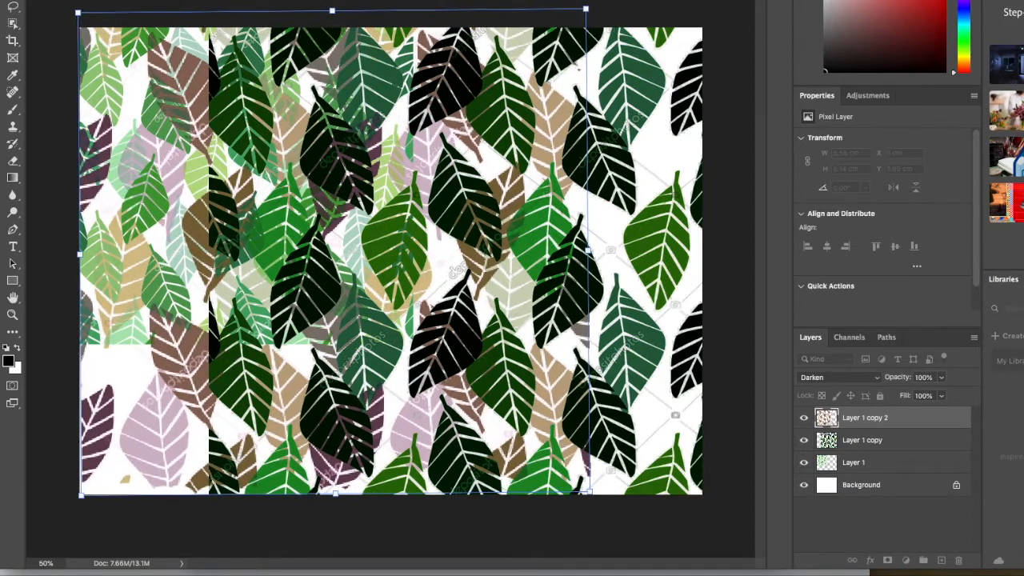
key(Return)
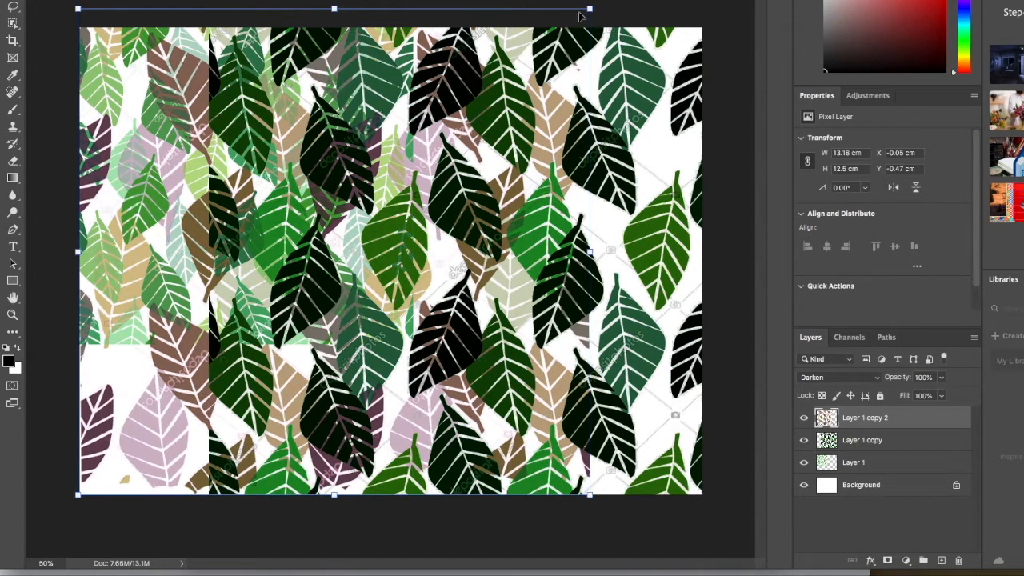
- Scale Layer 1 copy 2 down to about 12.76 x 12.1 cm and align it with the canvas's left edge at X 0 cm, Y -0.1 cm
drag(593, 8, 572, 24)
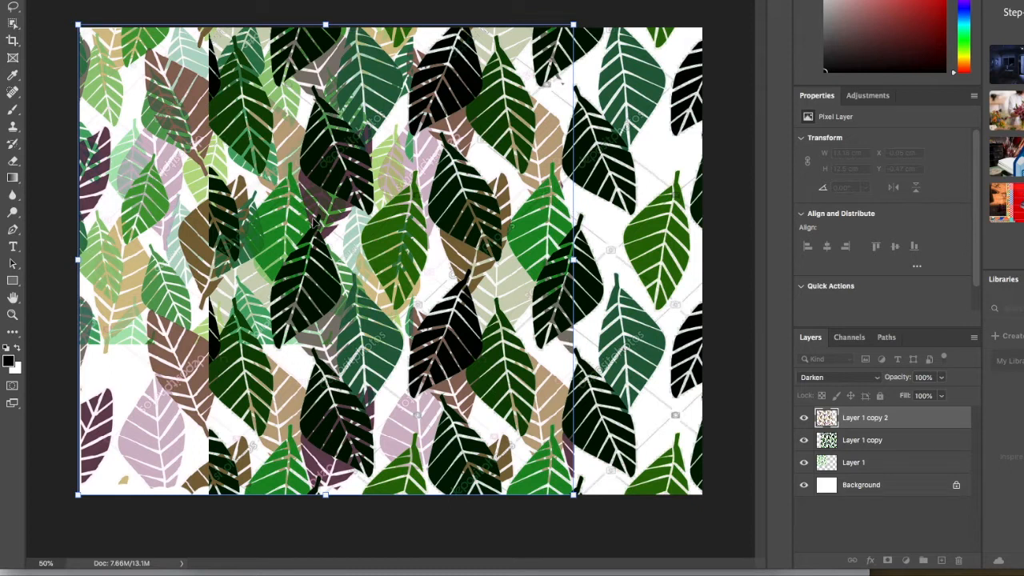
mouse_move(346, 244)
mouse_down()
mouse_move(354, 238)
mouse_move(347, 242)
mouse_up()
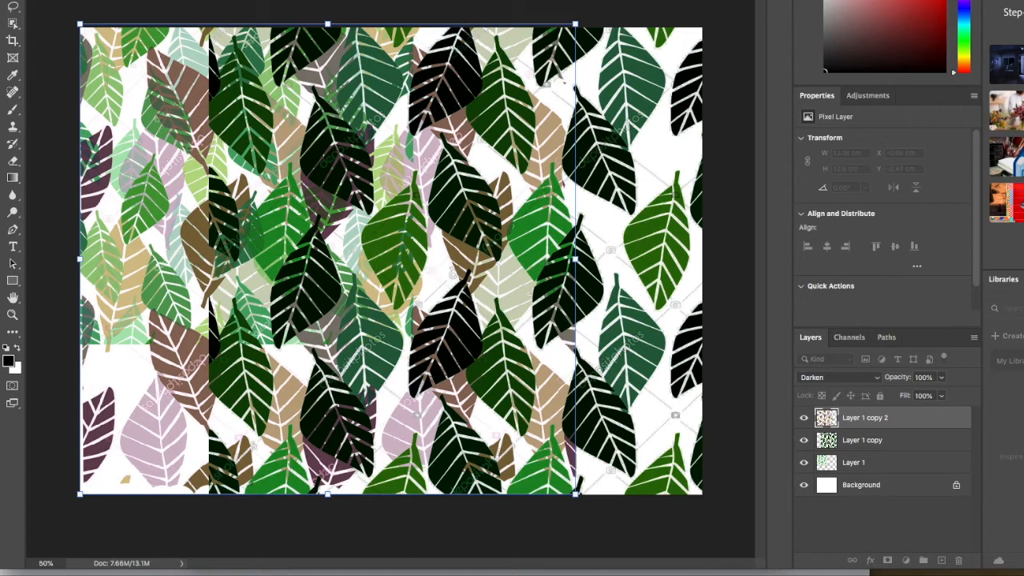
key(Return)
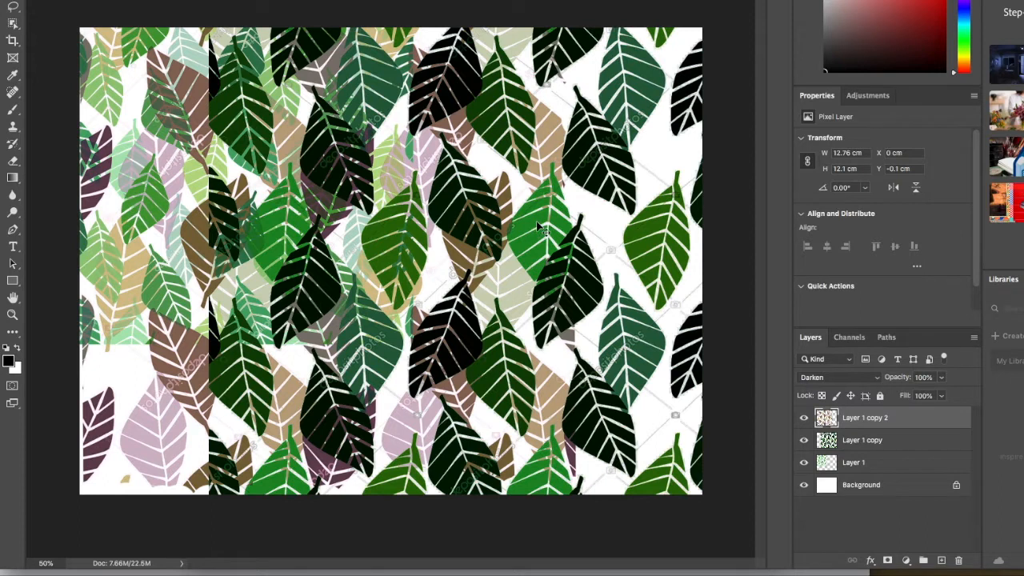
- Set the opacity of the dark green leaf layer, Layer 1 copy, to 85%
click(901, 449)
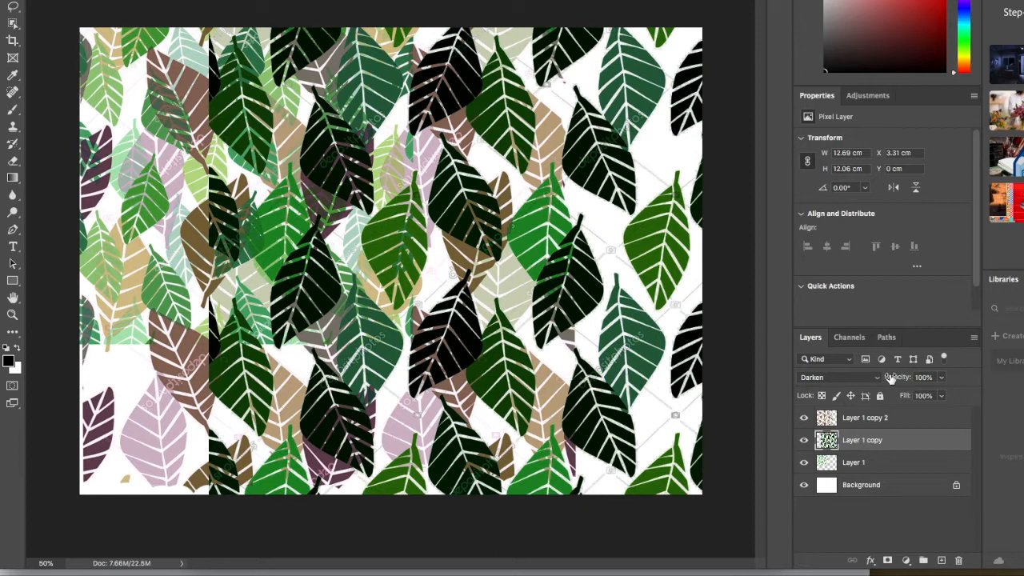
click(941, 381)
mouse_move(940, 396)
mouse_down()
mouse_move(914, 396)
mouse_move(932, 398)
mouse_up()
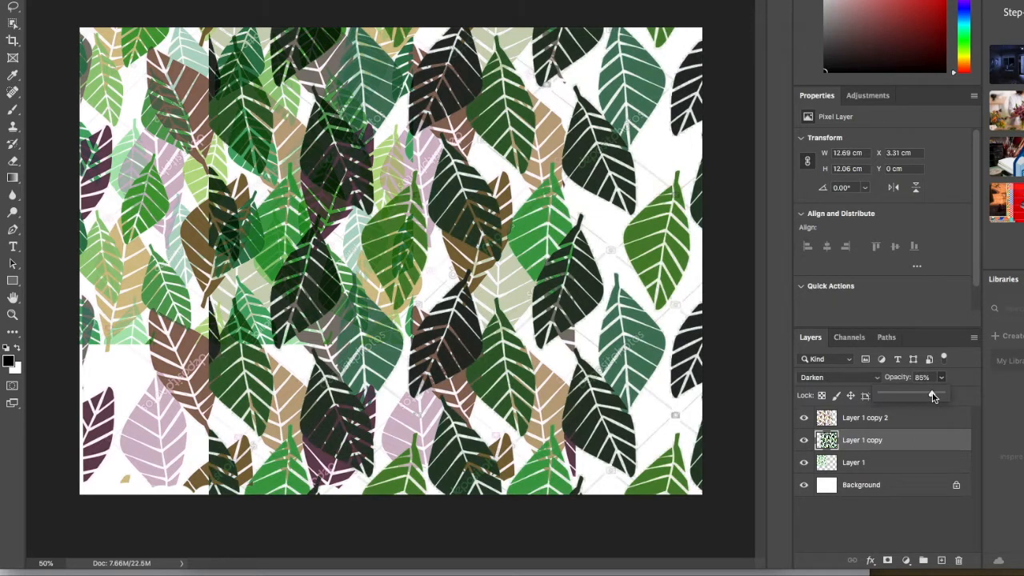
click(916, 464)
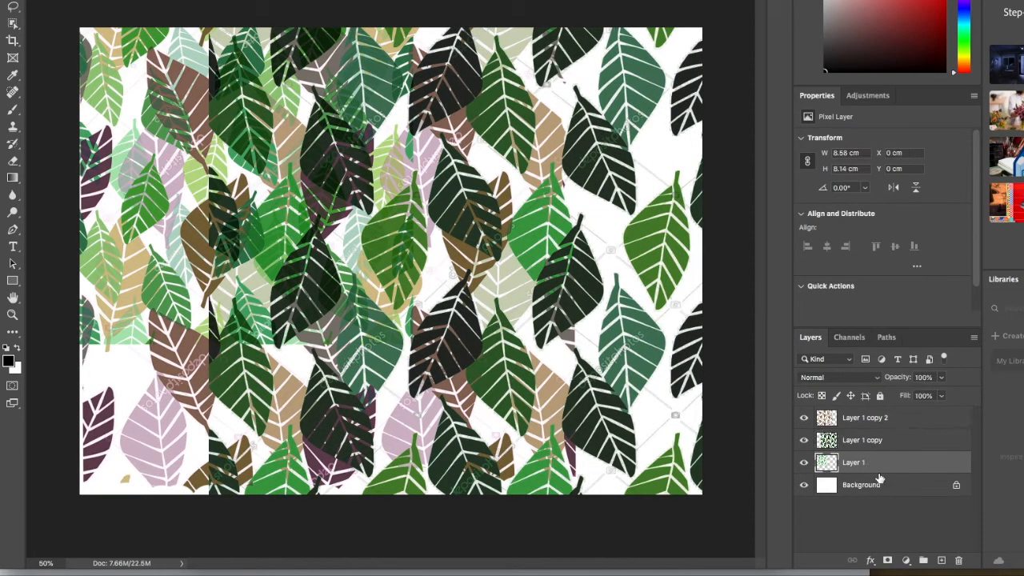
- Duplicate Layer 1 copy 2 as Layer 1 copy 3 and move the duplicate to X 3.45 cm, Y 0 cm
click(874, 417)
right_click(875, 418)
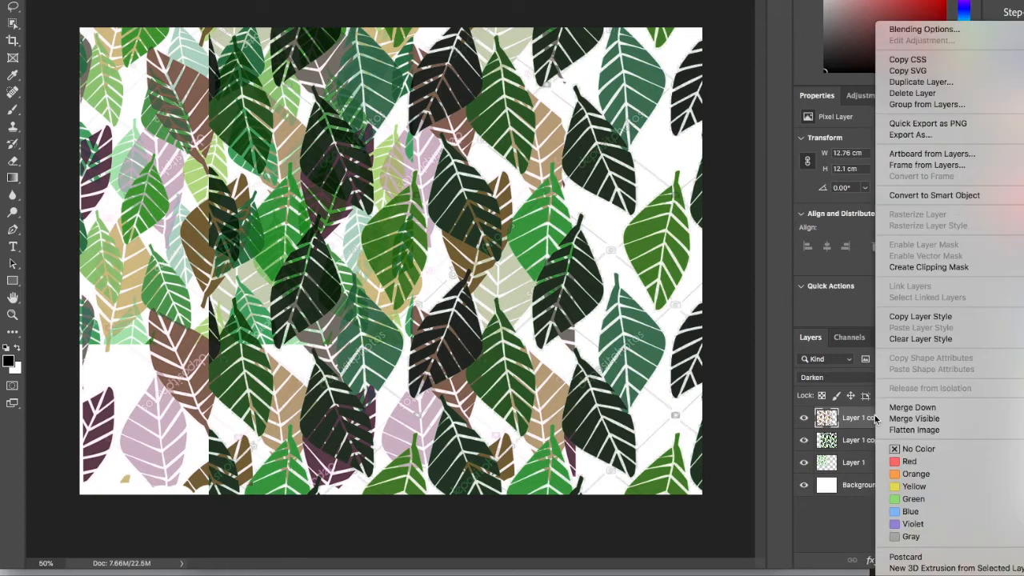
click(914, 82)
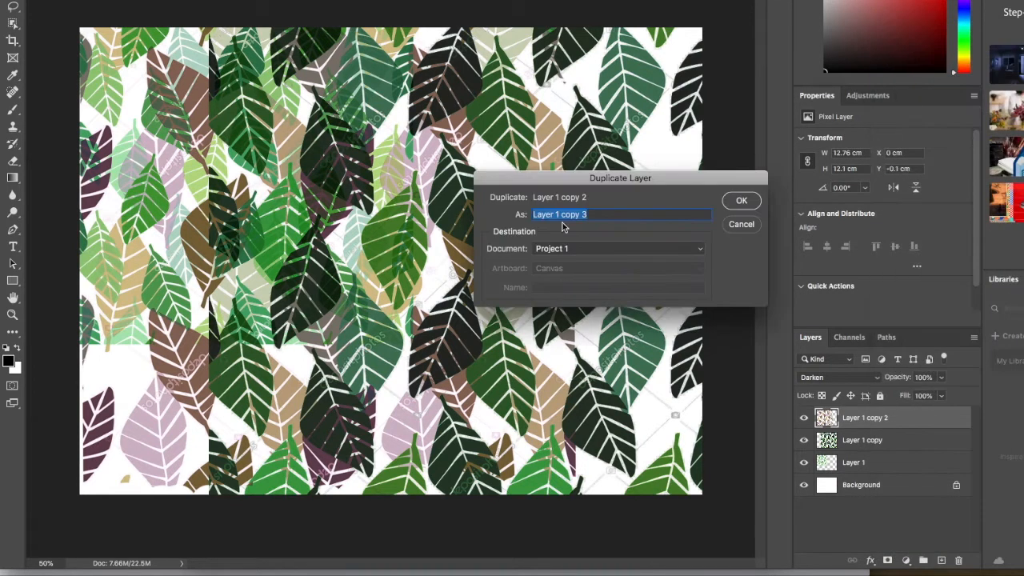
click(737, 203)
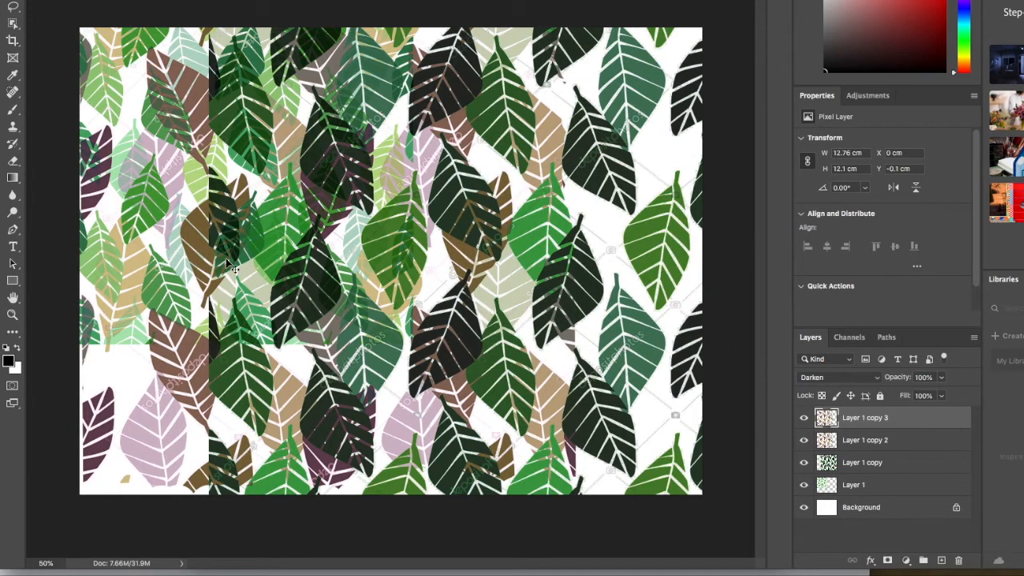
drag(212, 298, 329, 298)
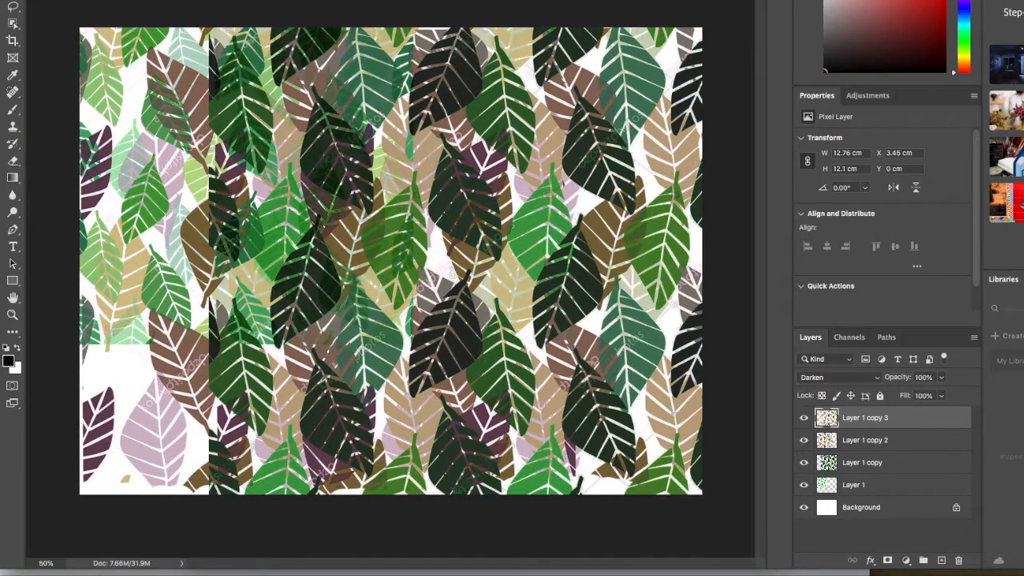
- Recolour Layer 1 copy 3 to vivid reds, oranges and pinks with a hue and saturation adjustment, and set its opacity to 72%
click(120, 0)
mouse_move(152, 0)
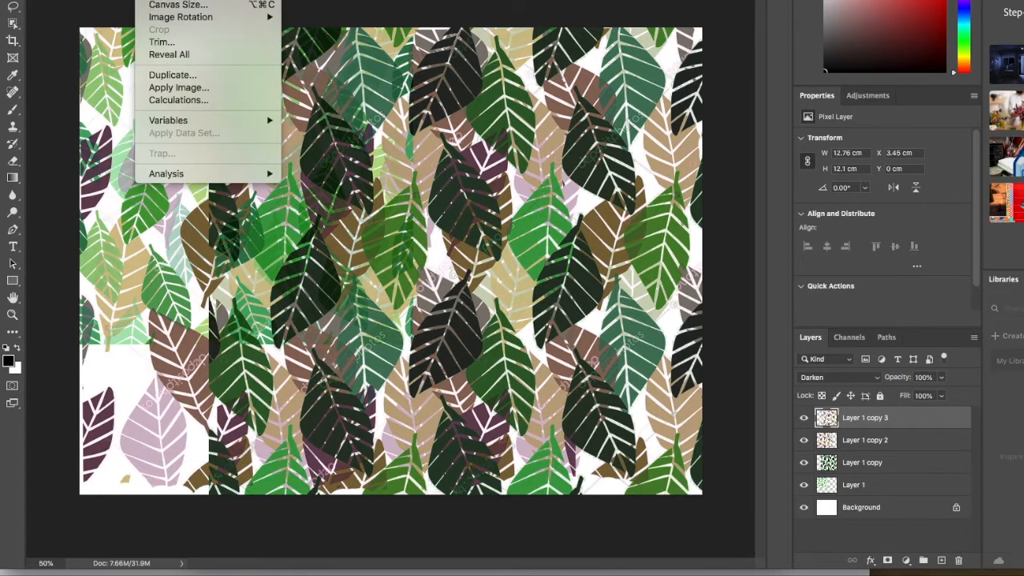
mouse_move(208, 0)
click(327, 9)
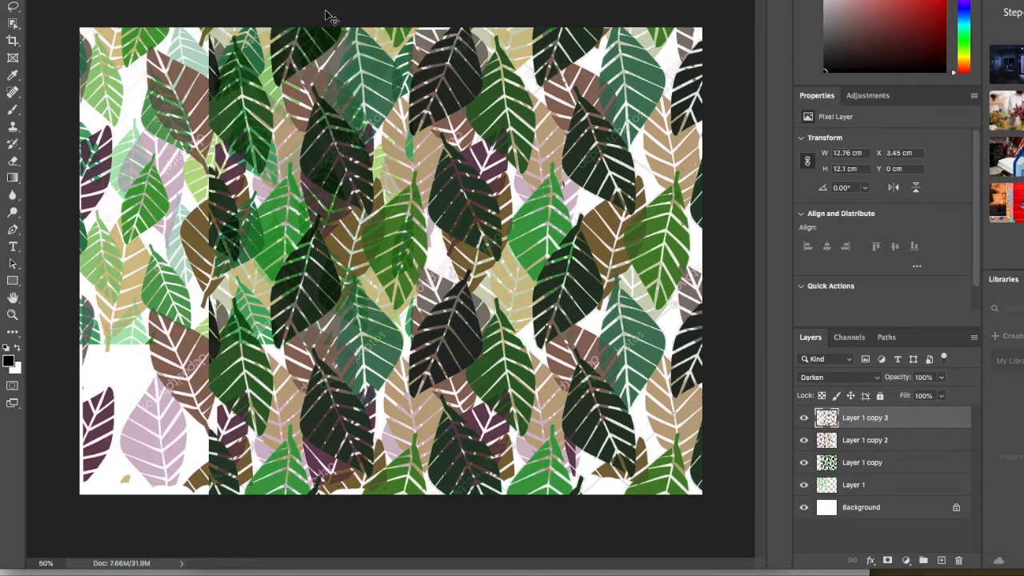
drag(839, 215, 915, 218)
drag(837, 225, 750, 243)
click(978, 184)
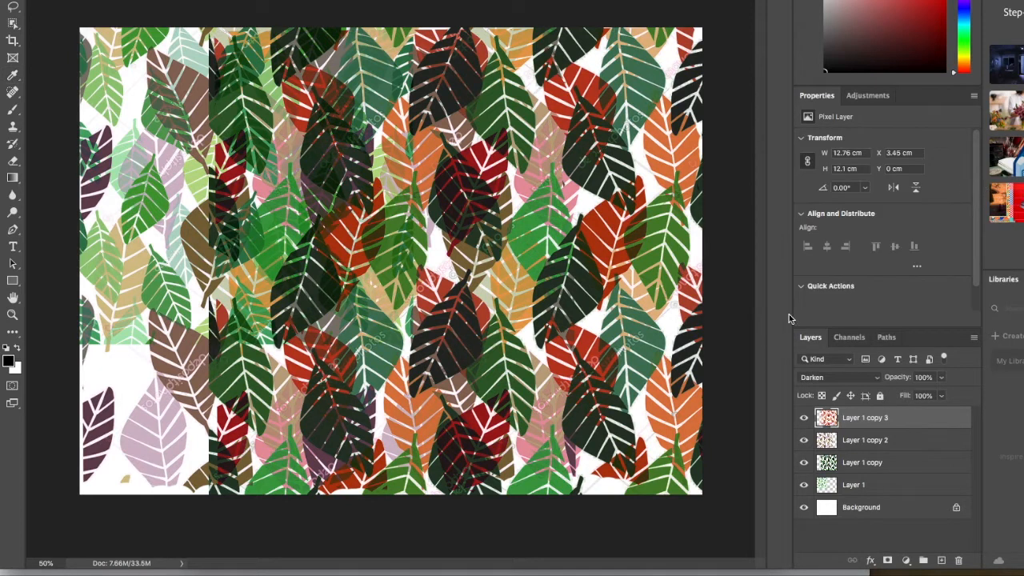
click(941, 378)
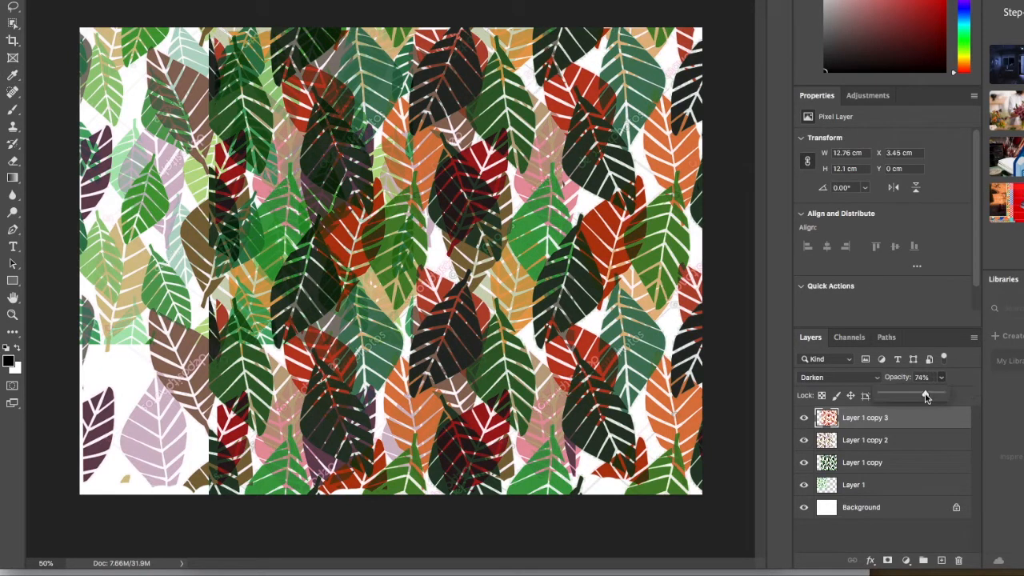
drag(941, 394, 925, 392)
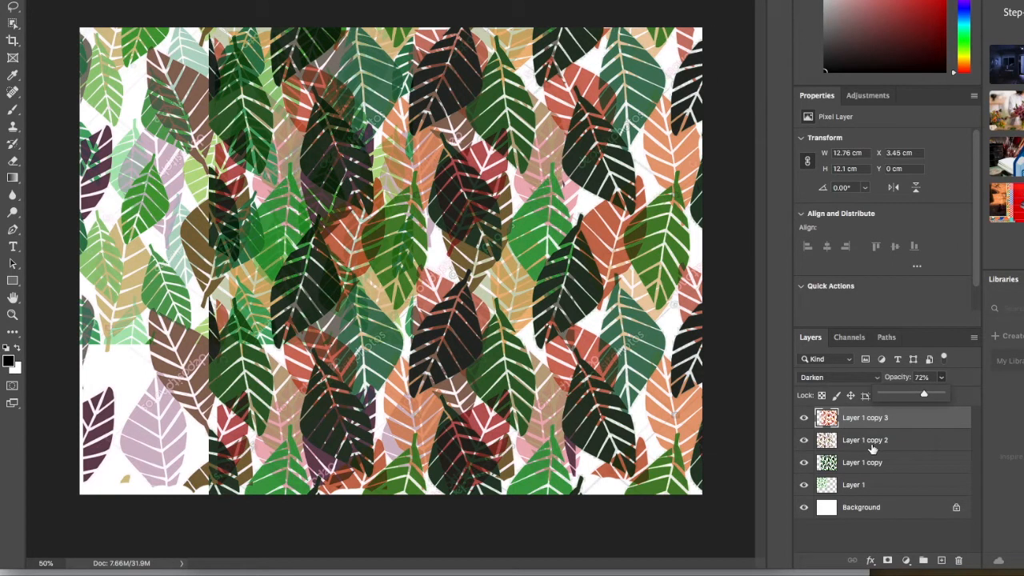
- Scale Layer 1 copy 3 down to about 8.05 x 7.64 cm and move it to the canvas's upper-right corner, at X 8.25 cm, Y 0 cm
key(ctrl+t)
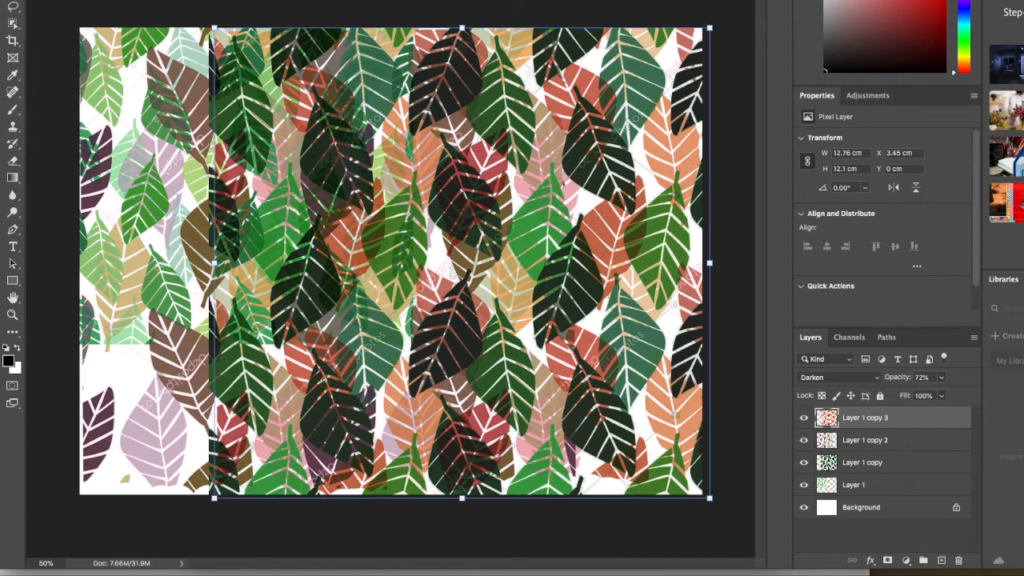
drag(709, 28, 499, 172)
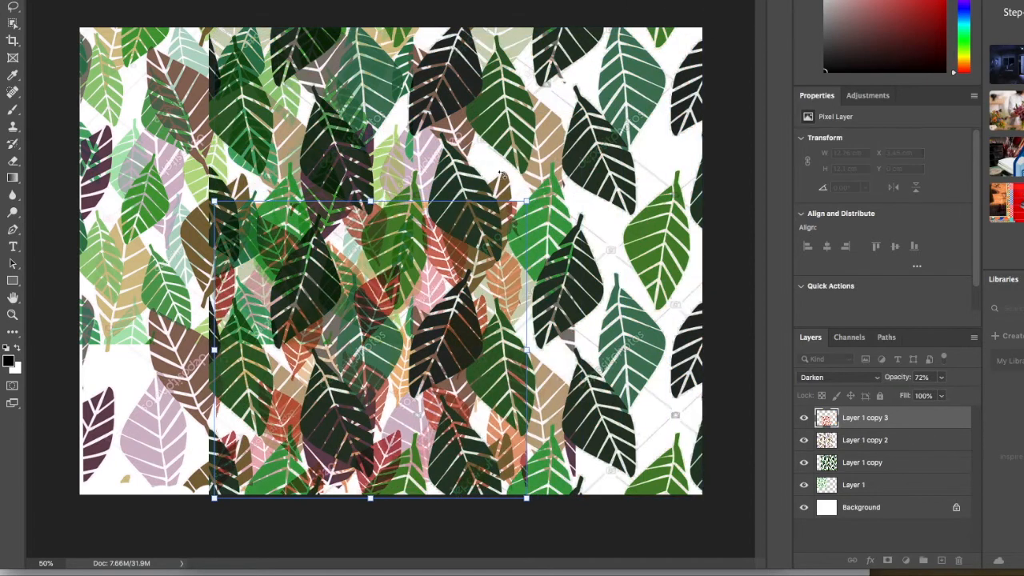
drag(432, 295, 621, 125)
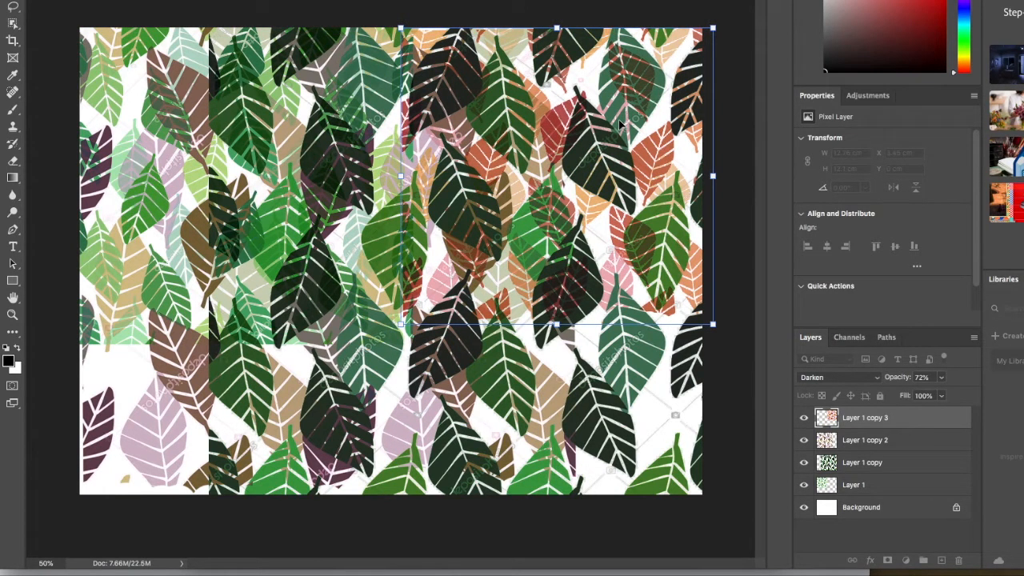
- Duplicate Layer 1 copy 3 as Layer 1 copy 4 and move the duplicate to the canvas's lower left, at X -1.02 cm, Y 4.69 cm
click(853, 417)
right_click(852, 416)
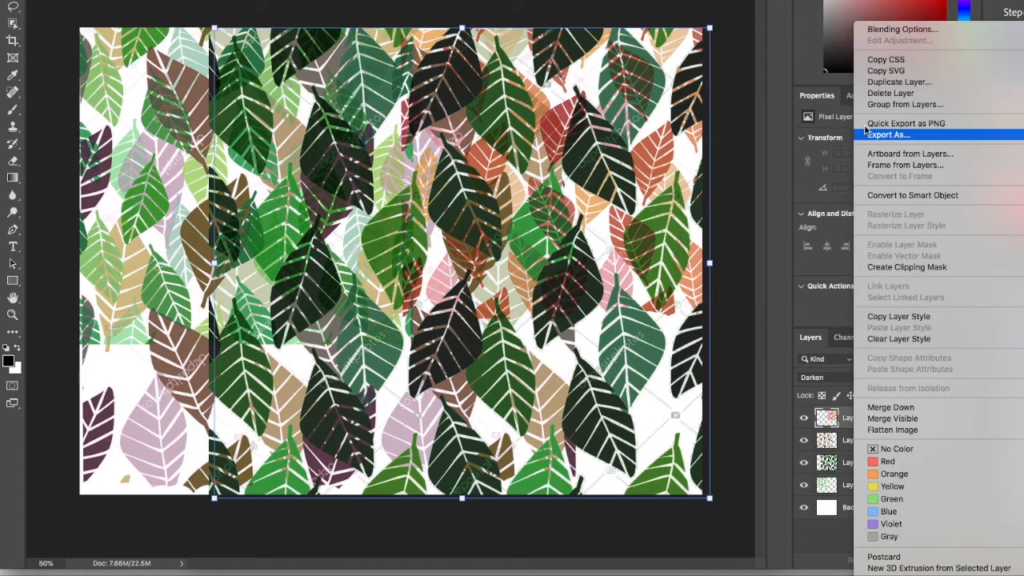
click(886, 82)
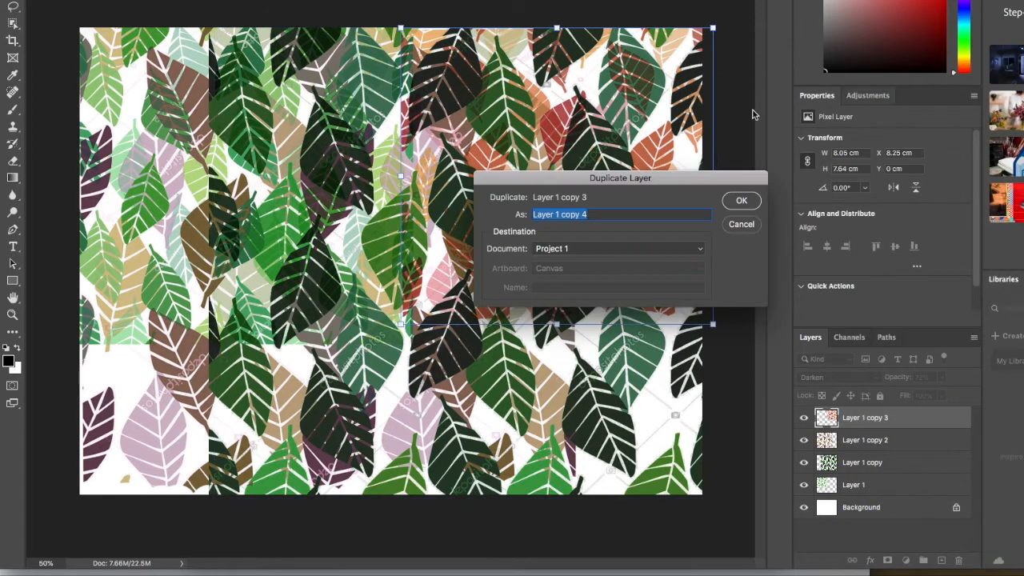
click(736, 202)
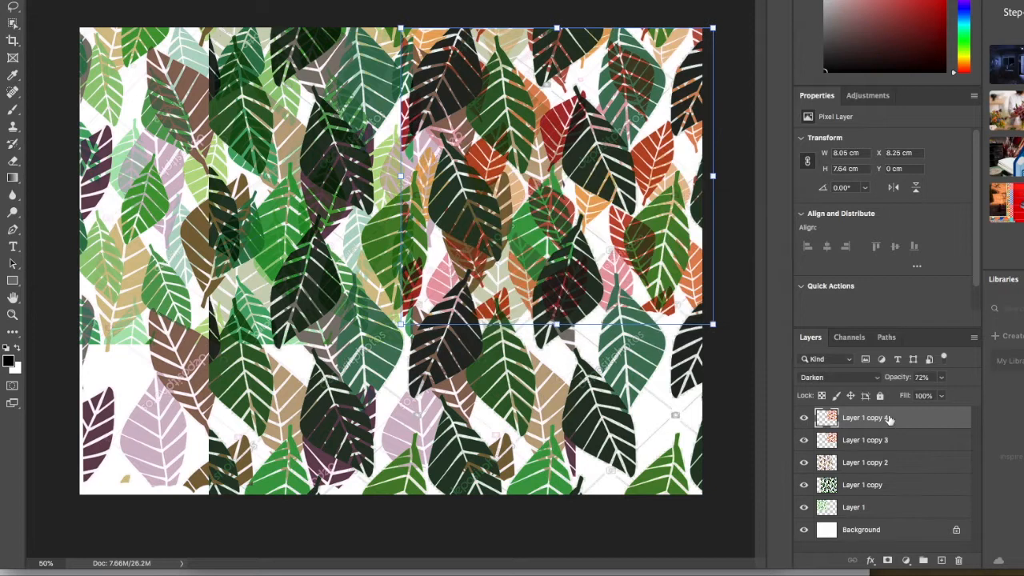
drag(639, 161, 280, 346)
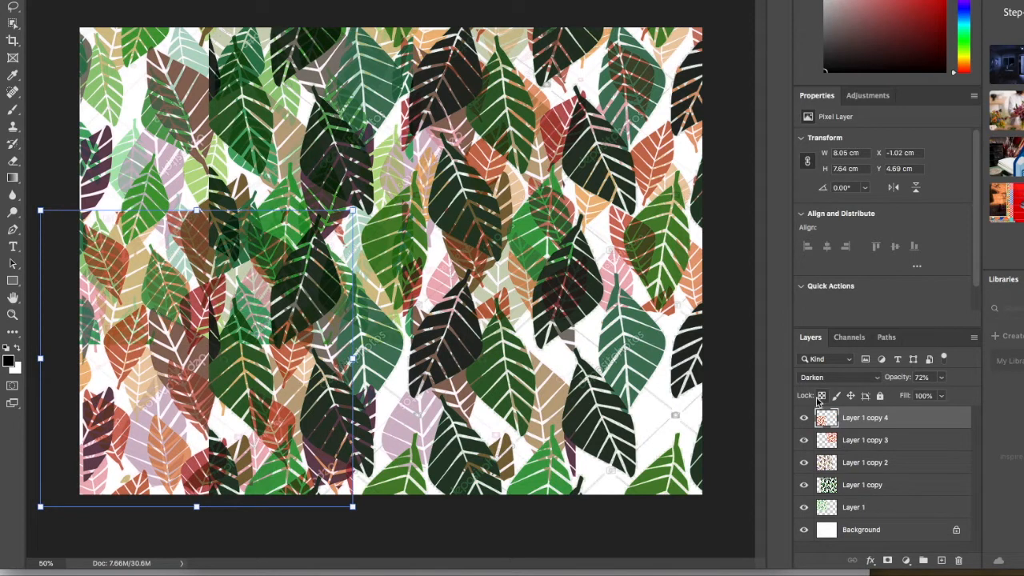
- Duplicate the dark green leaf layer, Layer 1 copy, as Layer 1 copy 5
click(874, 486)
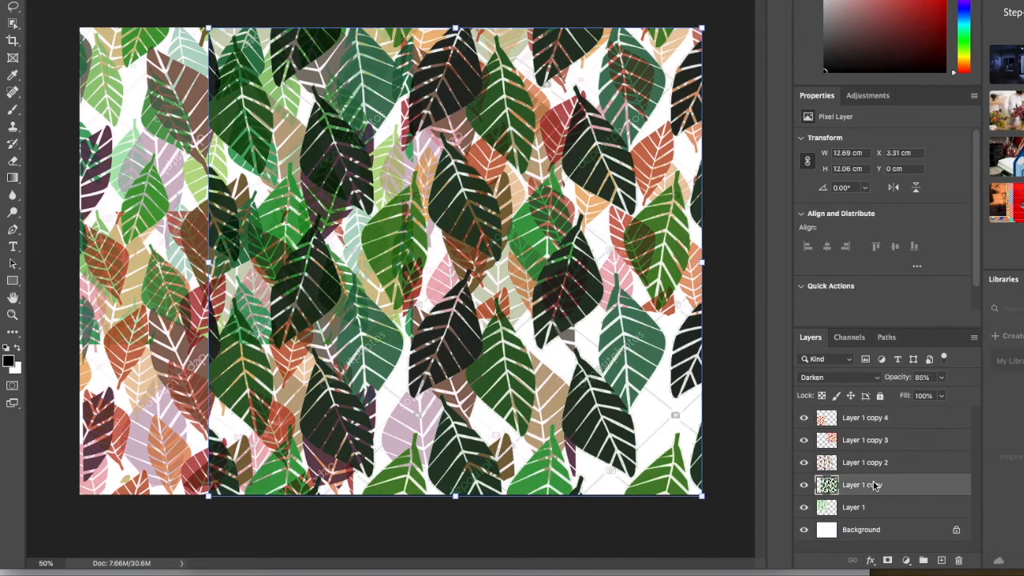
right_click(874, 485)
click(944, 84)
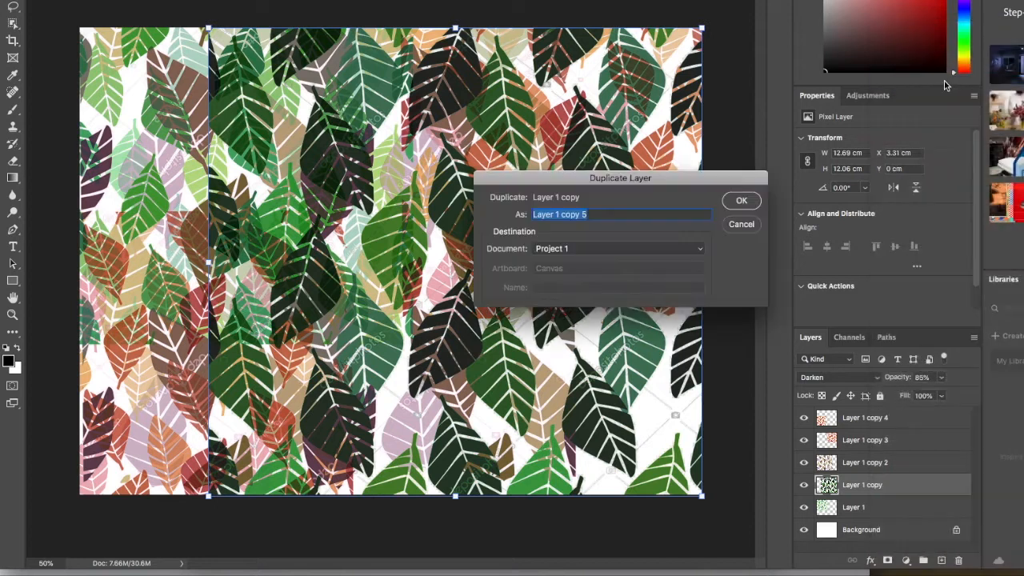
click(740, 201)
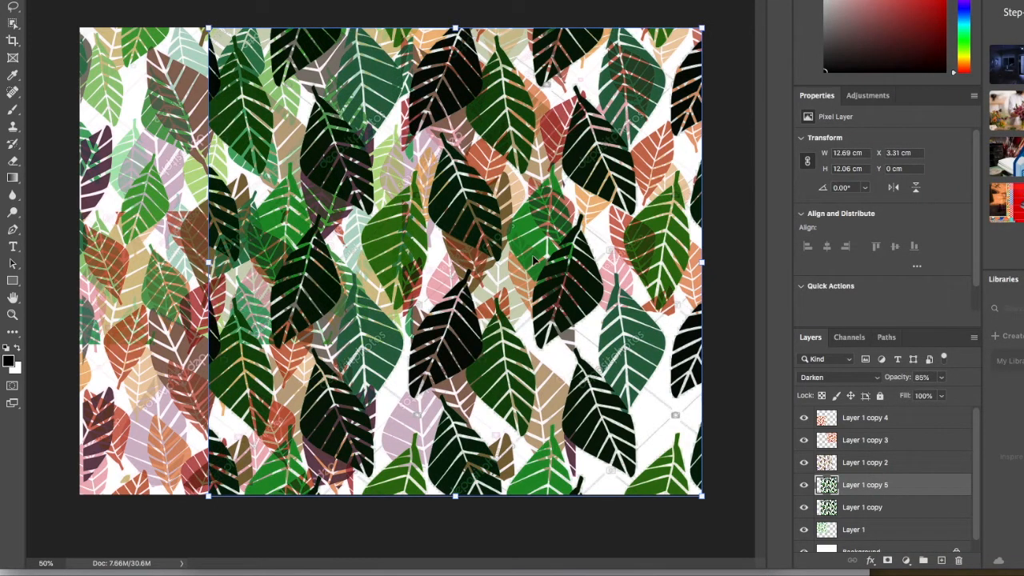
- Move Layer 1 copy 3 down along the canvas's right side and shift Layer 1 copy 5 to the left edge, at X 0 cm, Y 0 cm
mouse_move(478, 226)
mouse_down()
mouse_move(375, 212)
mouse_move(456, 192)
mouse_move(480, 214)
mouse_up()
click(866, 494)
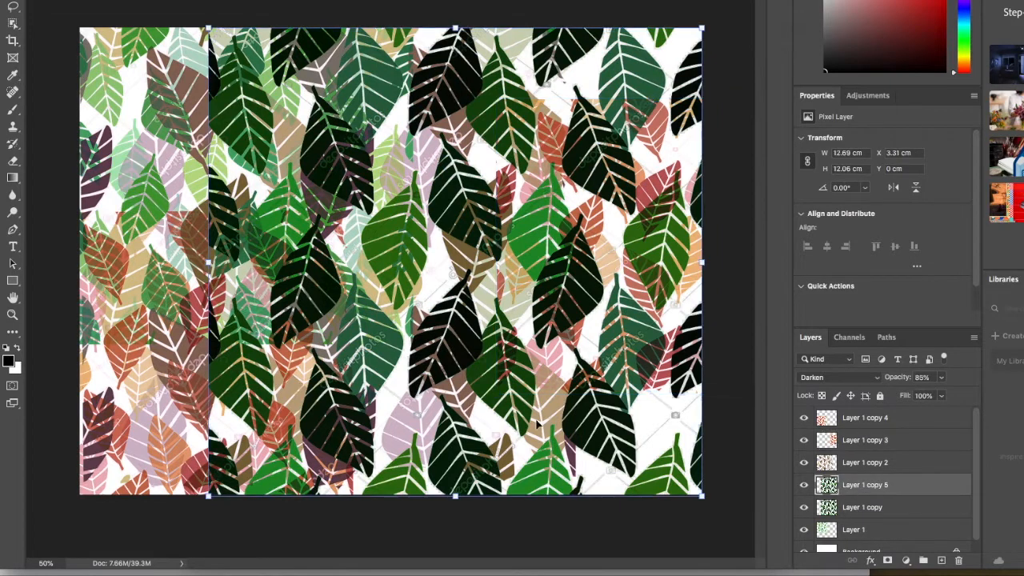
drag(604, 444, 469, 451)
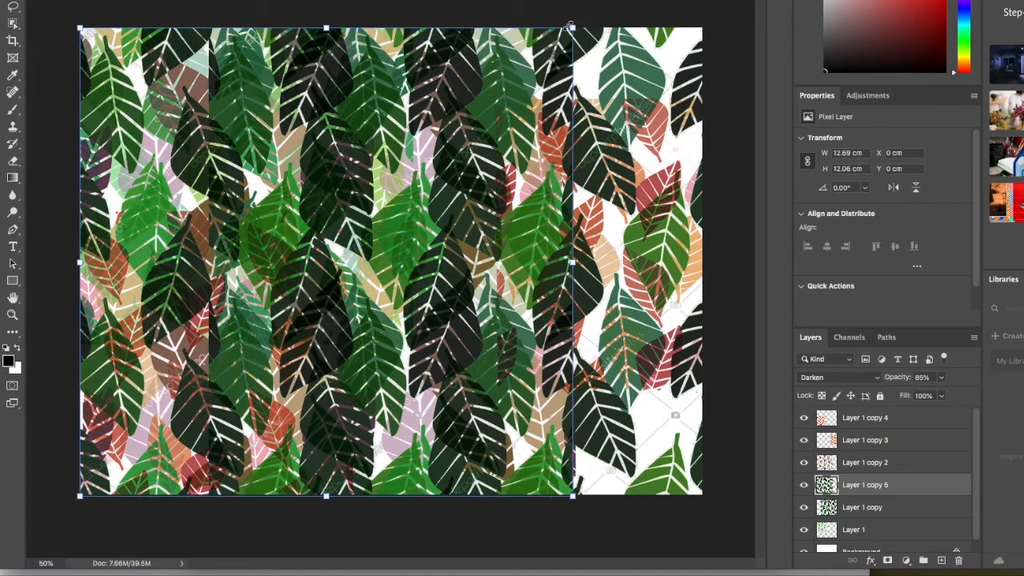
- Scale Layer 1 copy 5 down to about 5.91 x 5.61 cm in the canvas's lower-left corner
drag(573, 29, 350, 322)
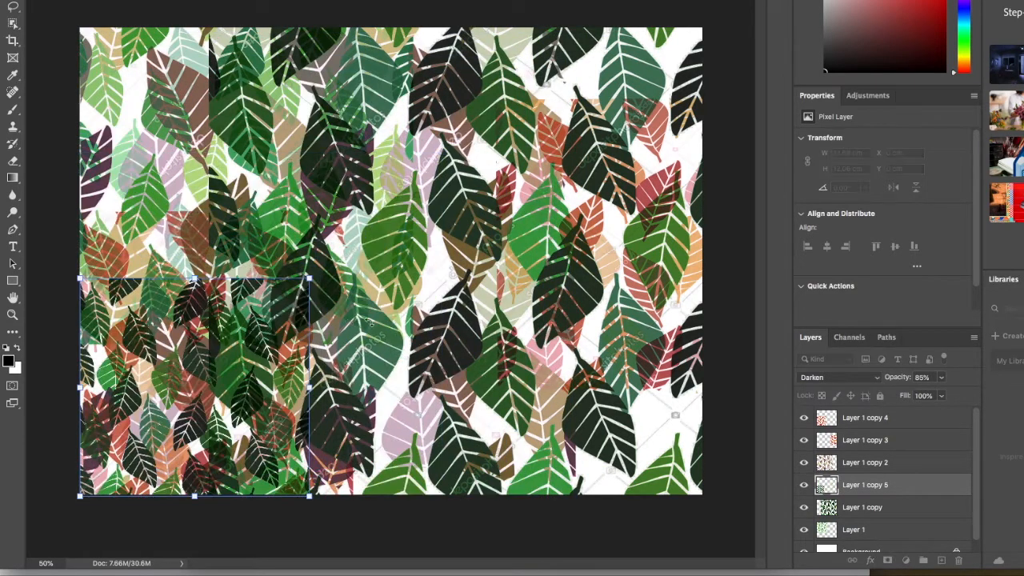
click(880, 379)
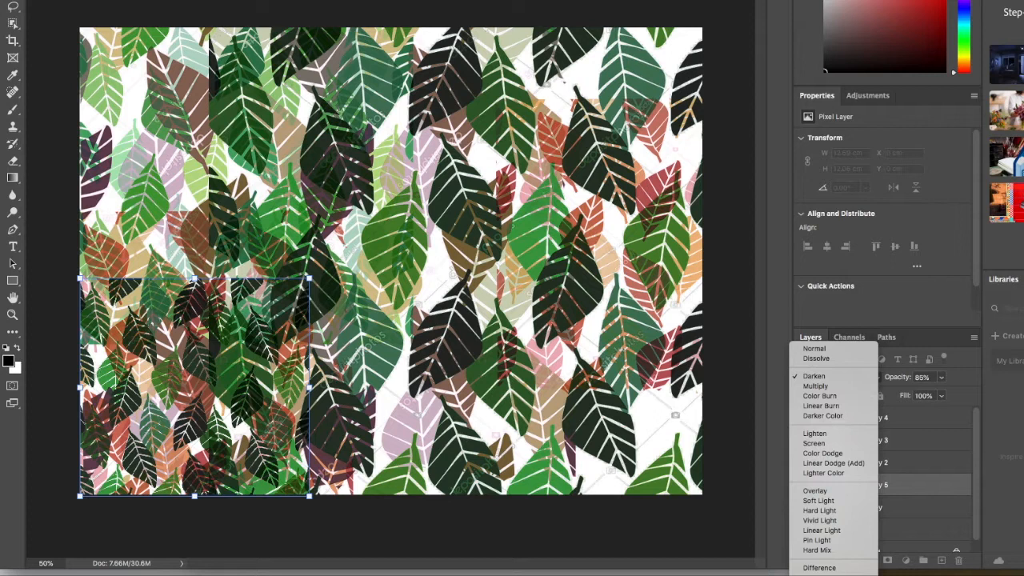
key(Escape)
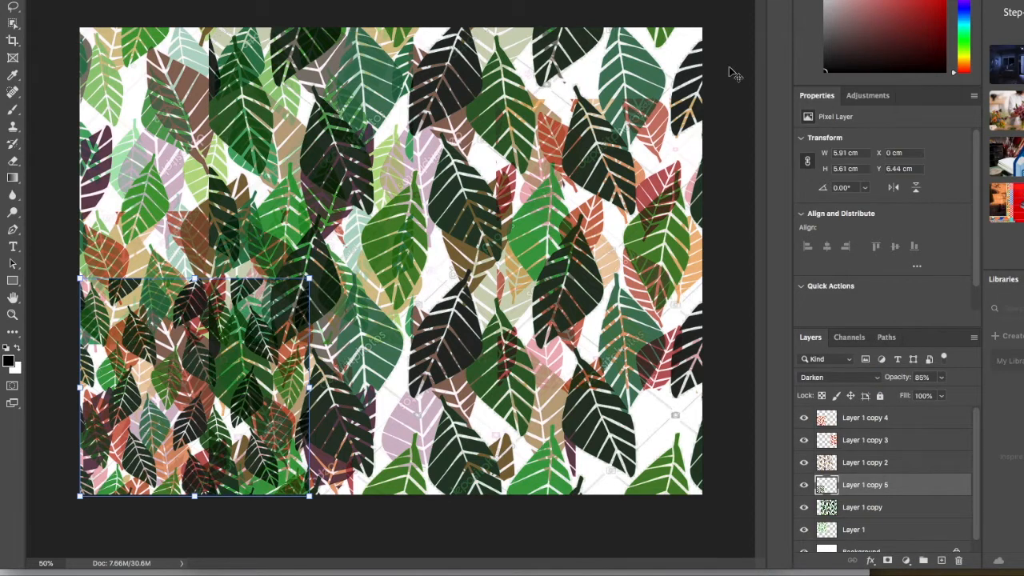
- Set the blend mode of Layer 1 copy 5 to Multiply
click(851, 361)
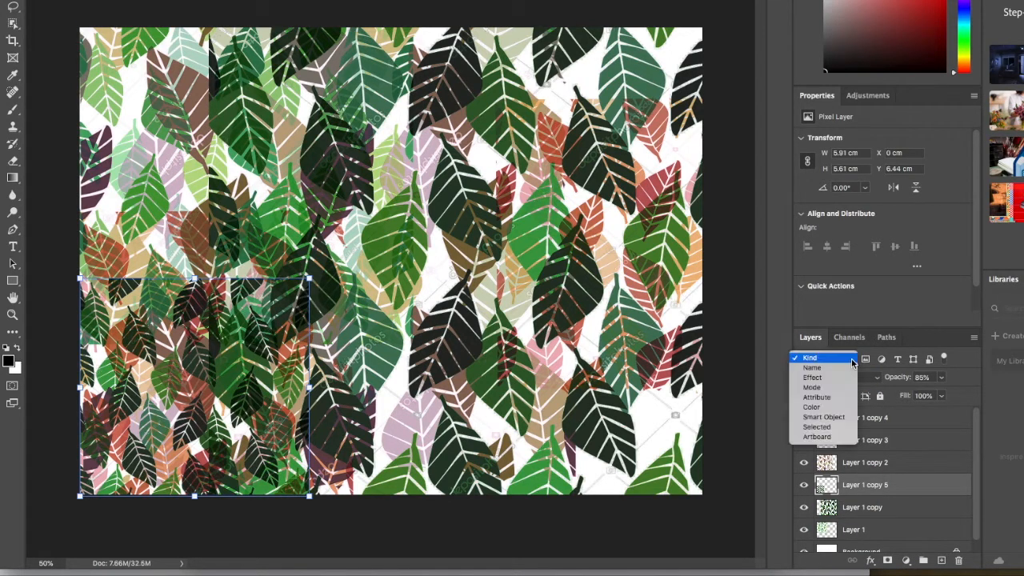
click(965, 366)
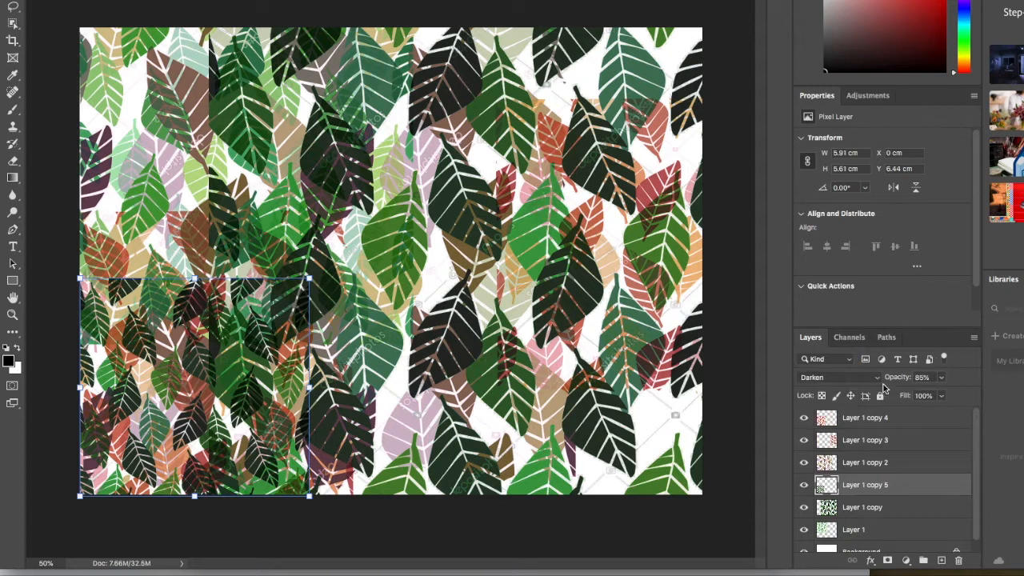
click(878, 384)
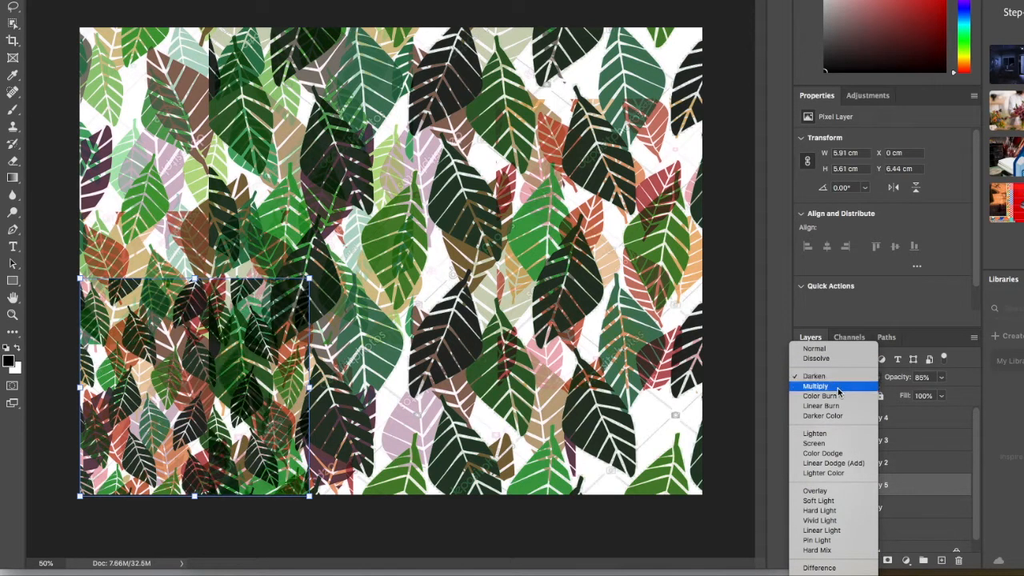
click(837, 389)
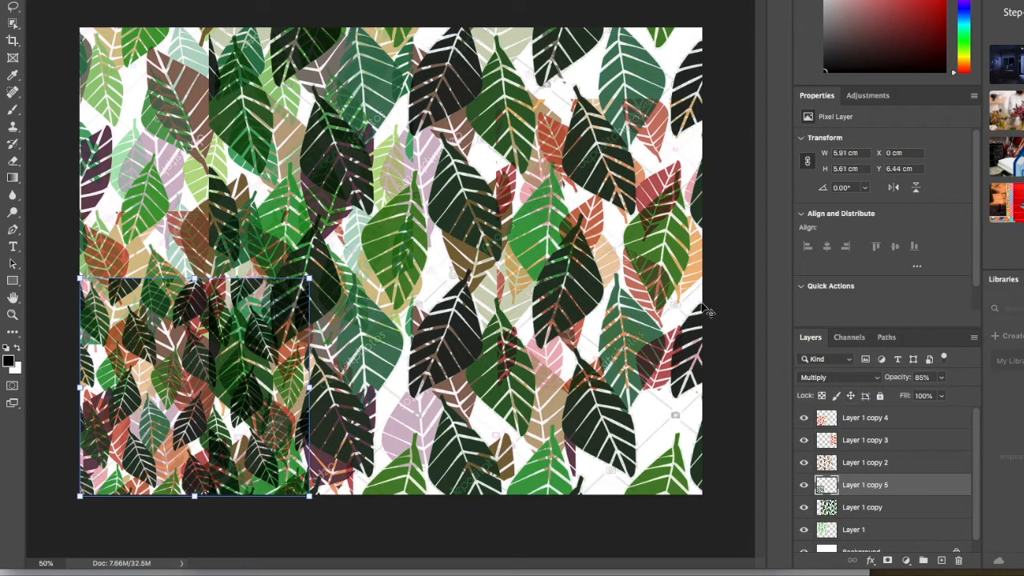
- Activate the Eraser tool near the small leaf patch at the canvas's lower left and lower its brush hardness to 45%
click(540, 242)
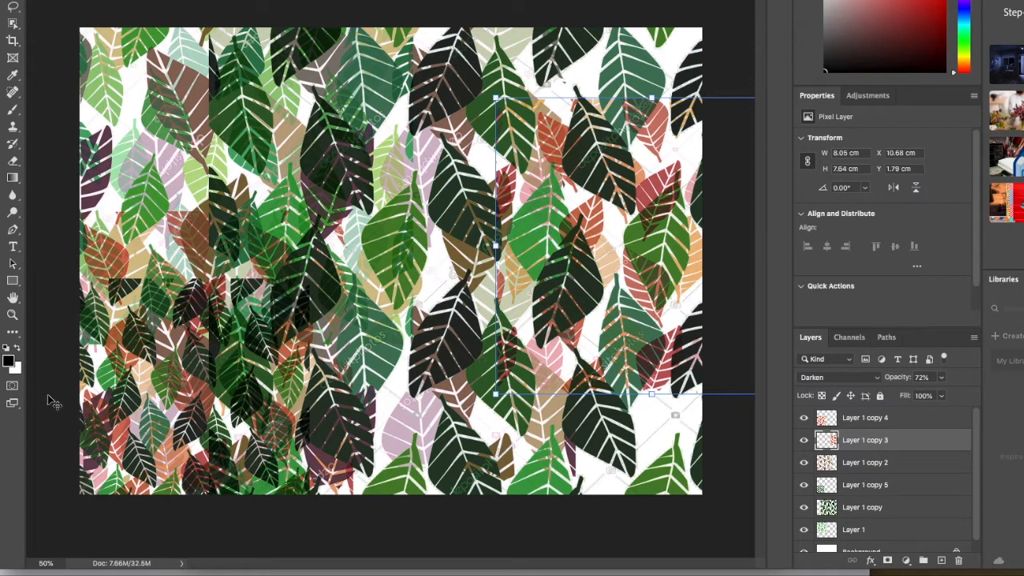
key(super)
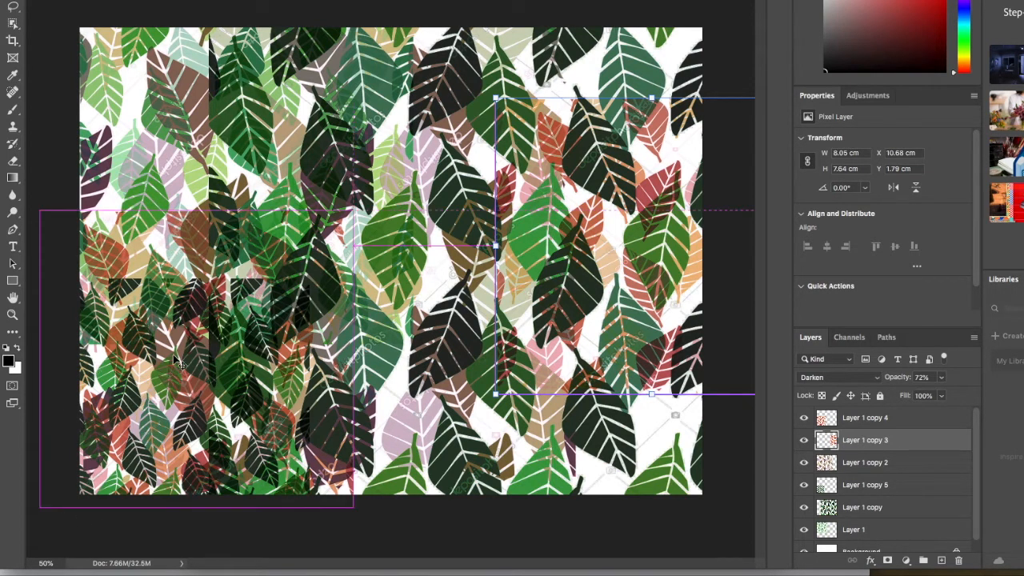
key(super+equal)
scroll(181, 407, right, 2)
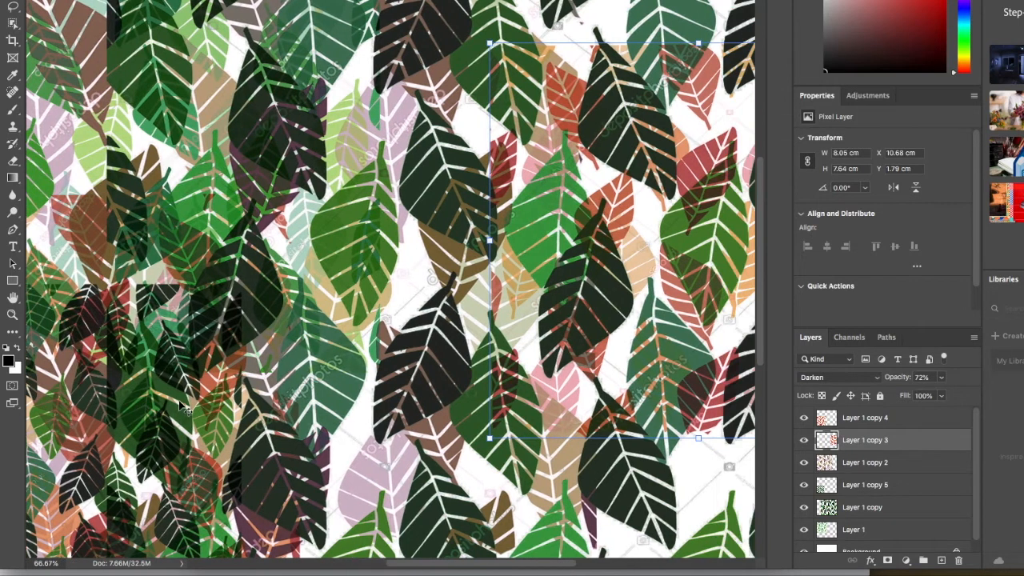
scroll(182, 408, down, 3)
scroll(183, 408, left, 4)
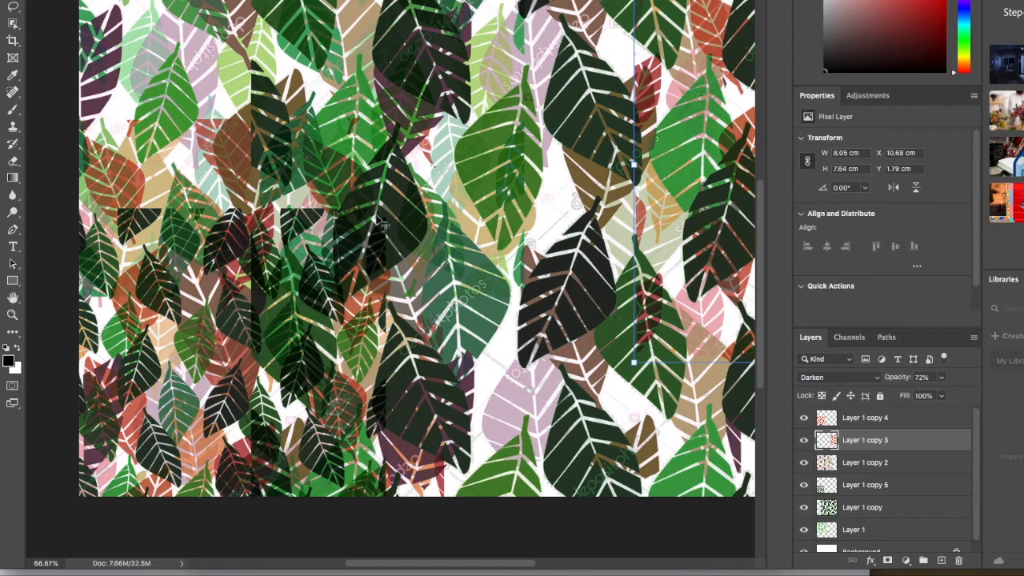
click(12, 161)
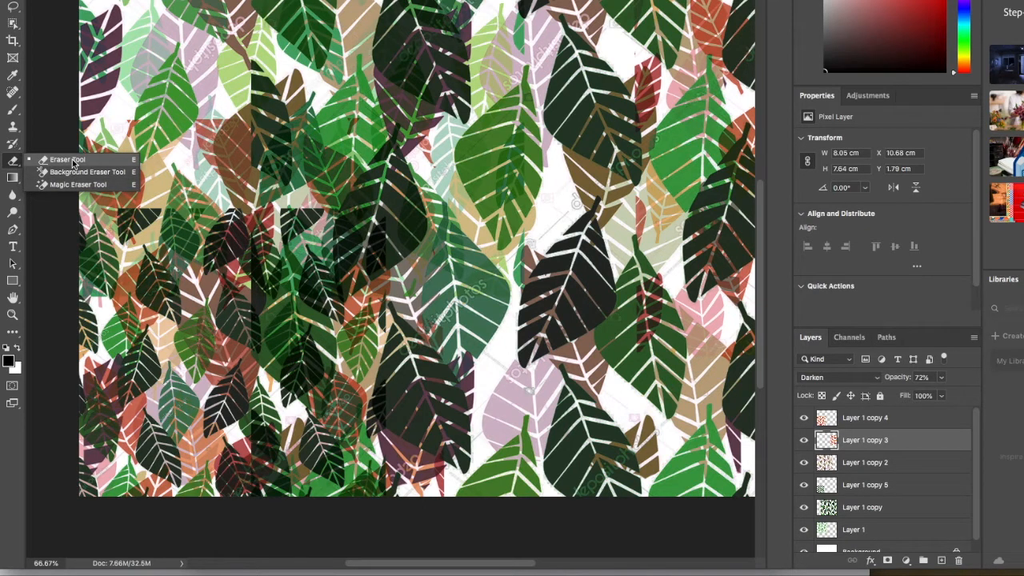
click(71, 160)
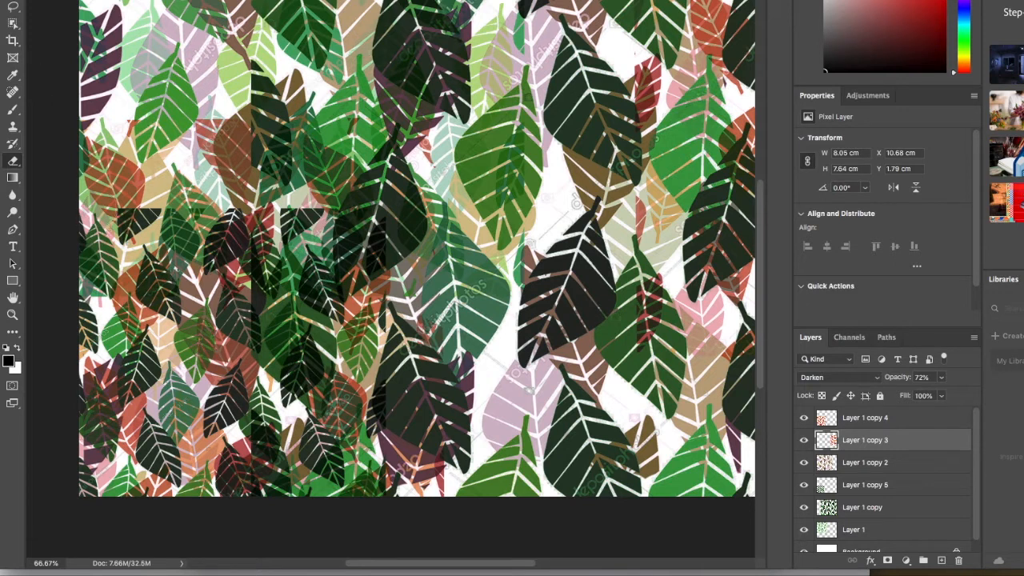
click(45, 1)
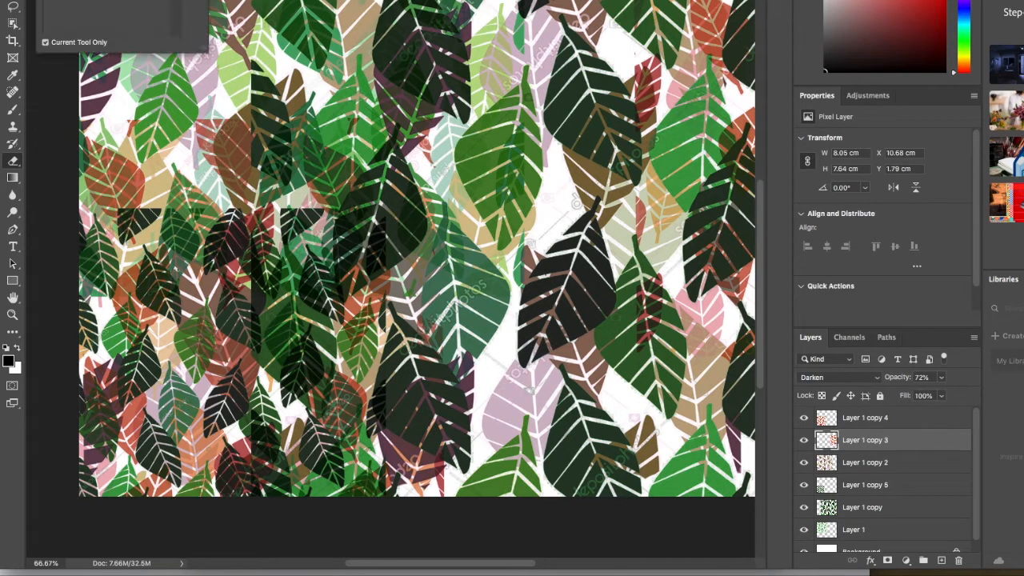
click(74, 1)
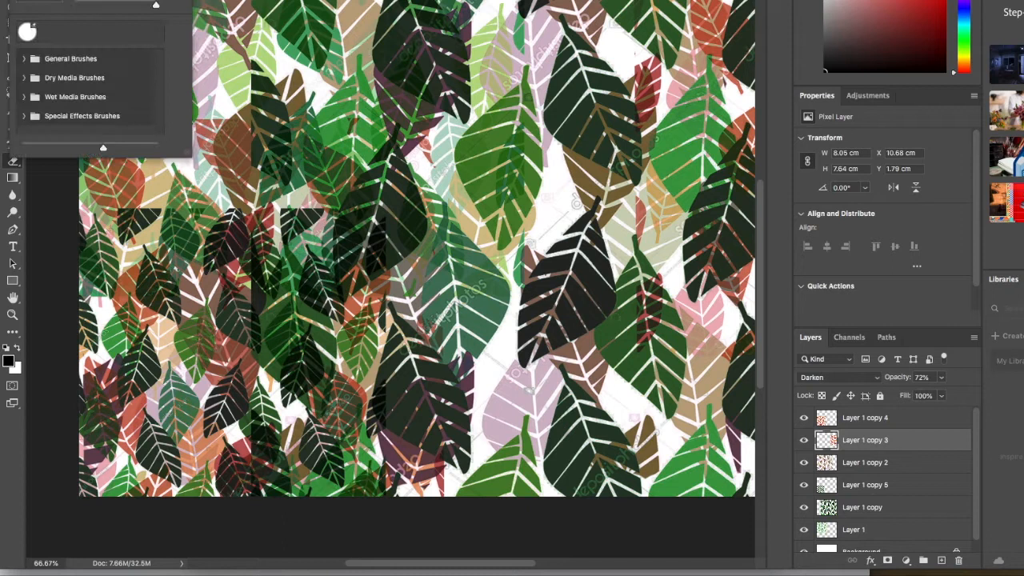
drag(156, 8, 113, 8)
double_click(63, 78)
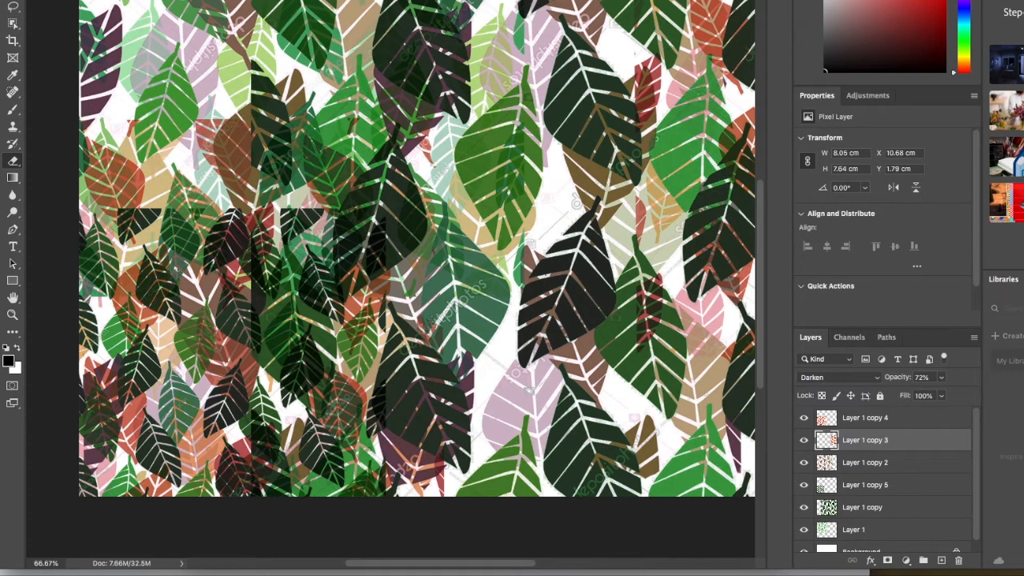
- Give the eraser a soft round tip of 121 px with 0% hardness and 15% spacing in the brush settings
click(24, 1)
click(24, 1)
key(F5)
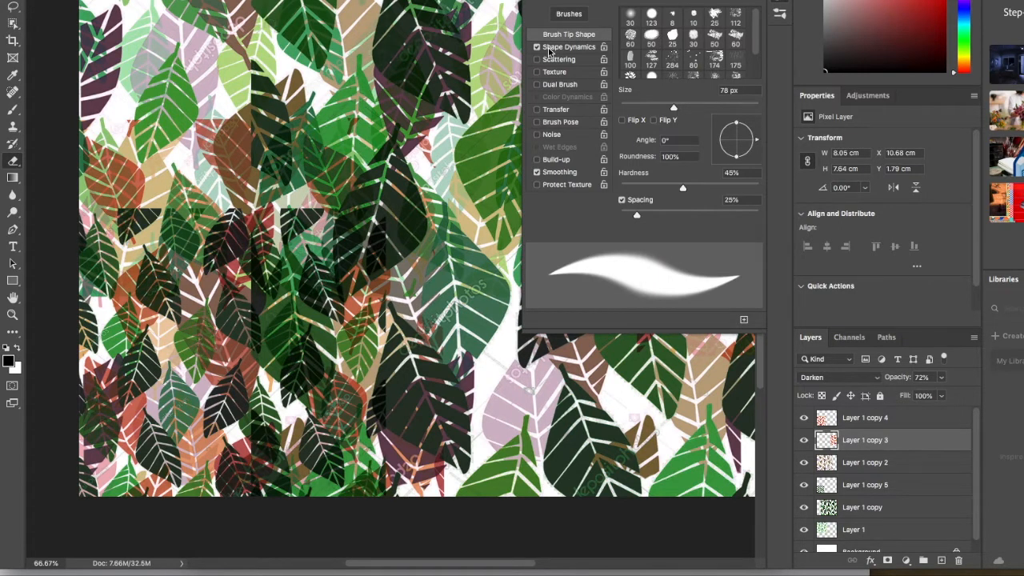
drag(758, 26, 756, 56)
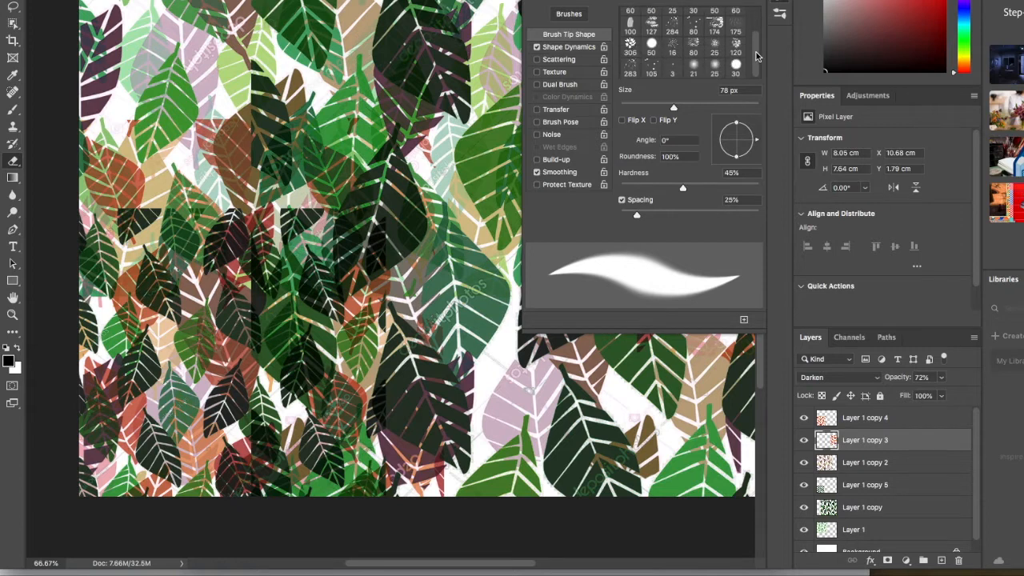
click(694, 67)
drag(635, 109, 689, 113)
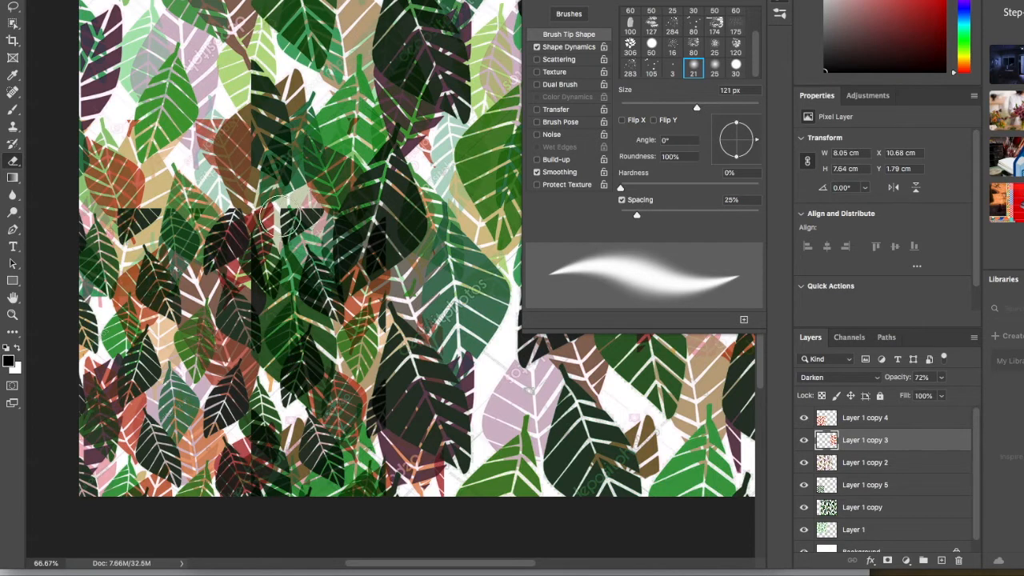
mouse_move(638, 214)
mouse_down()
mouse_move(674, 215)
mouse_move(631, 218)
mouse_up()
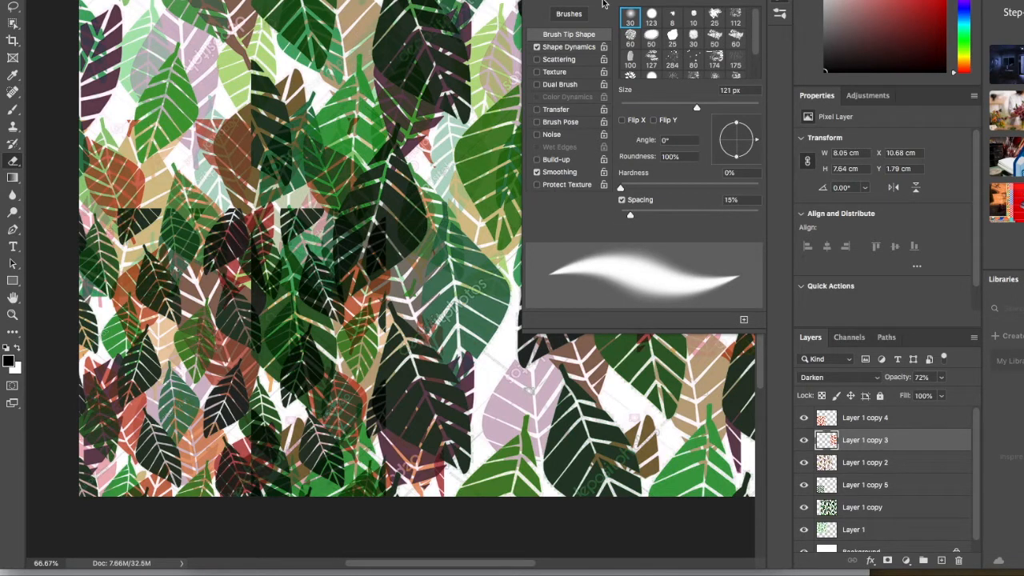
click(756, 1)
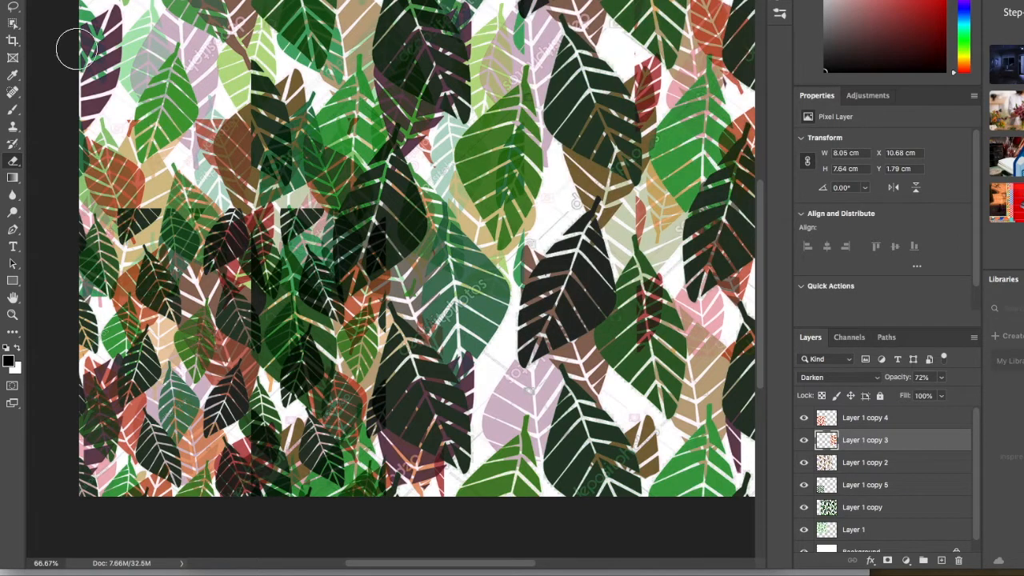
- Choose a soft round brush from the recent brushes for the Eraser tool
click(60, 1)
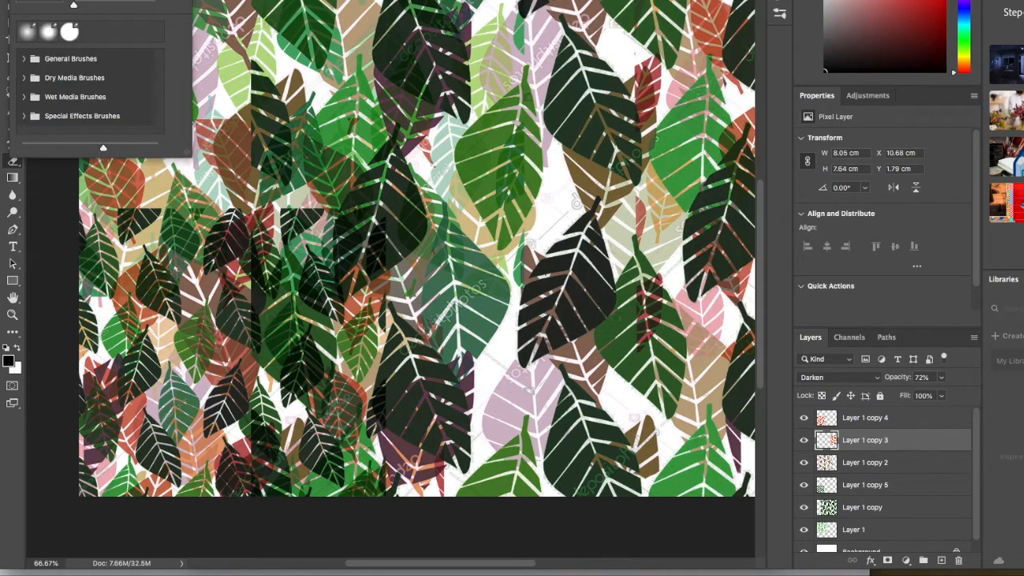
click(30, 32)
click(48, 32)
click(136, 212)
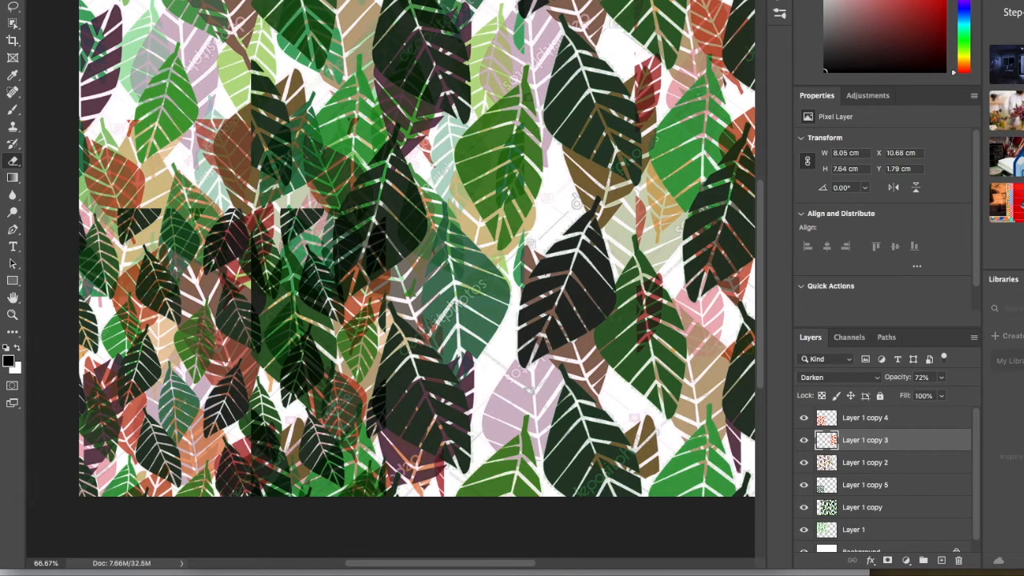
right_click(13, 161)
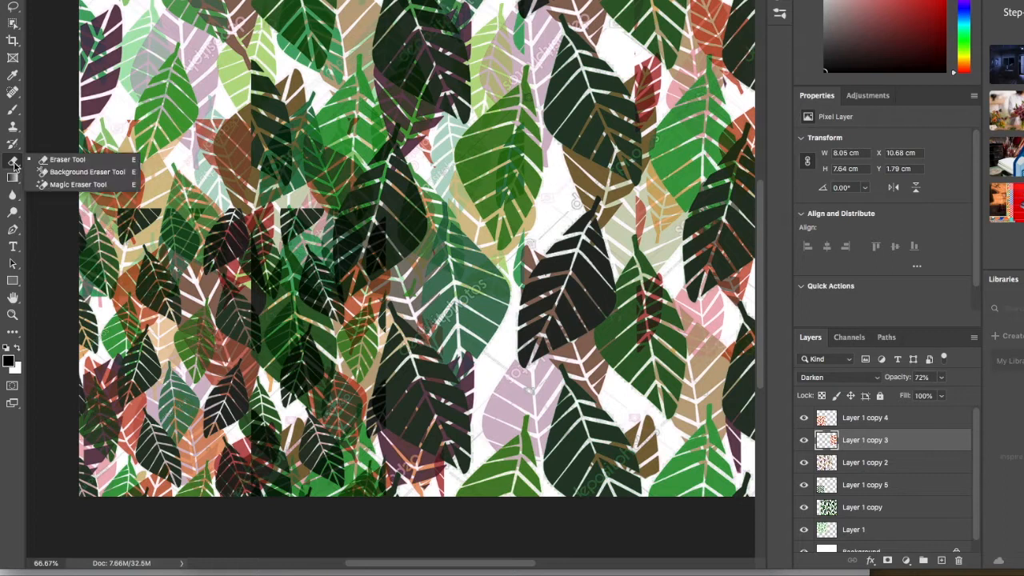
click(67, 163)
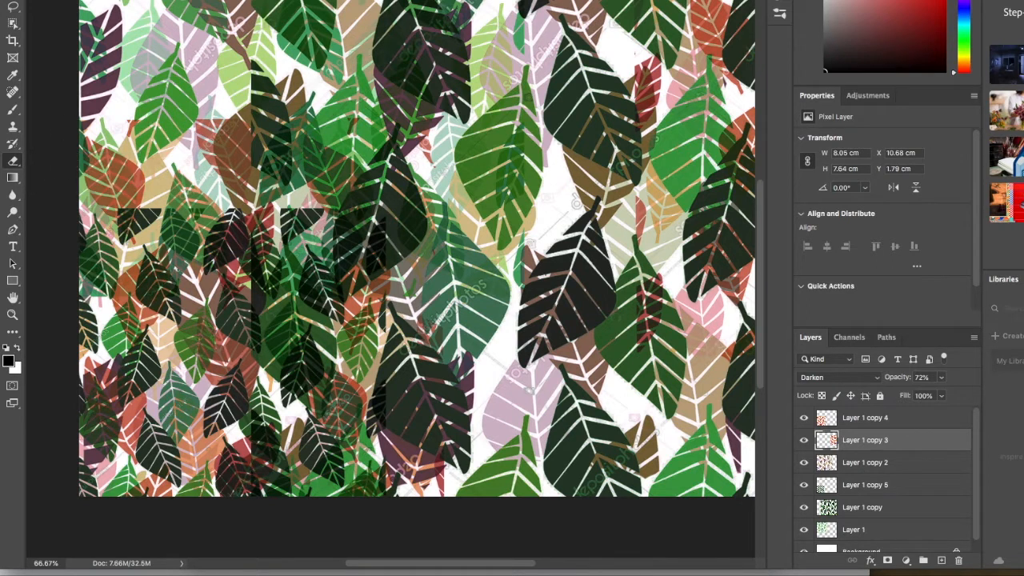
click(50, 1)
click(74, 32)
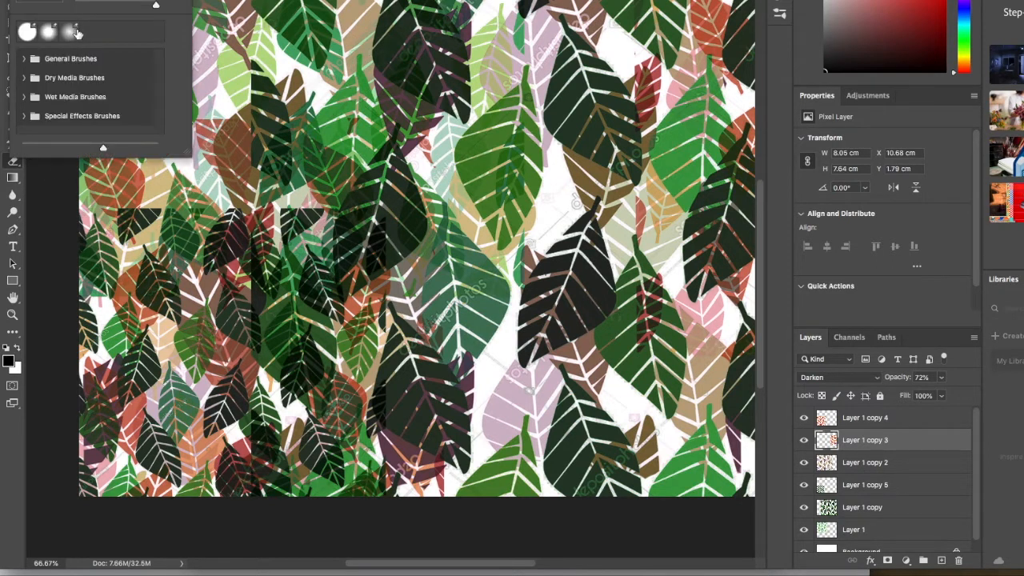
click(197, 207)
- Softly erase the hard upper and right edges of Layer 1 copy 5 with the Eraser, and leave all layers deselected
key(v)
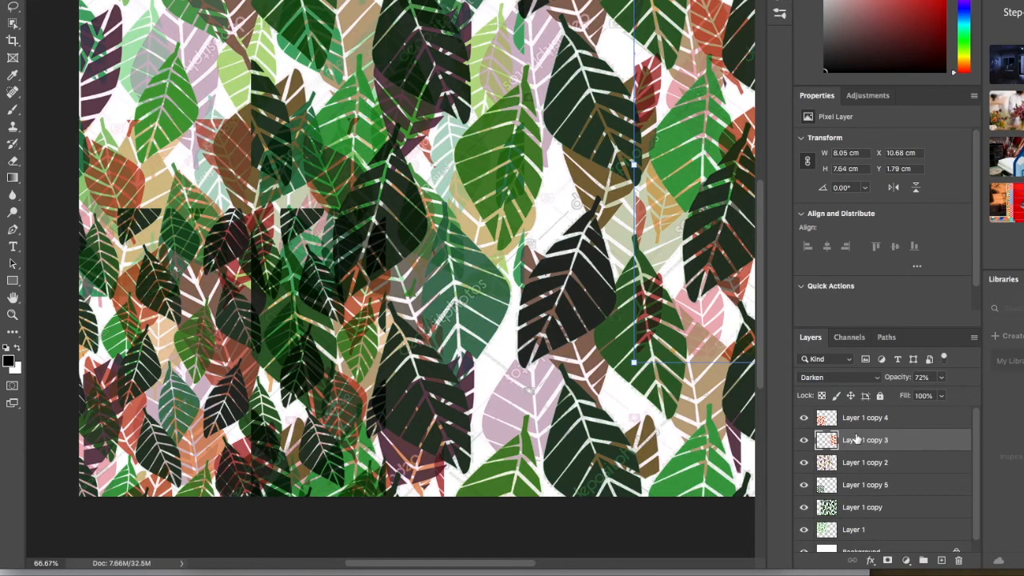
click(864, 485)
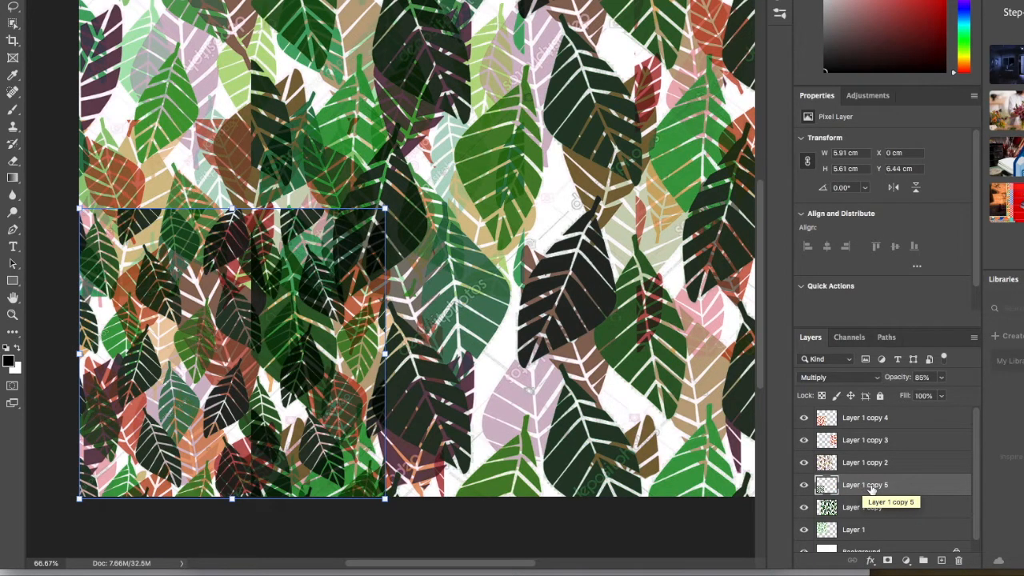
click(14, 162)
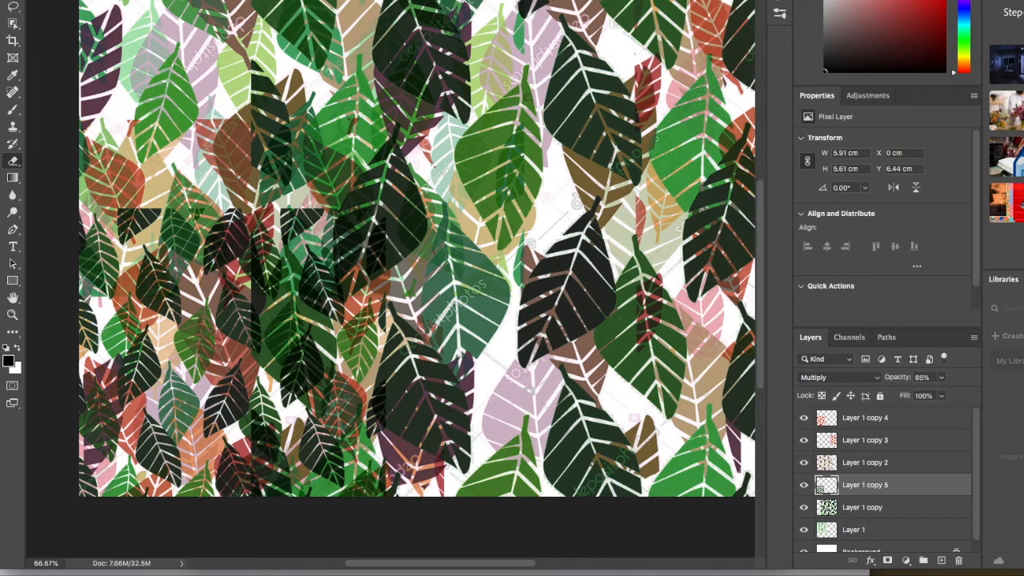
click(58, 1)
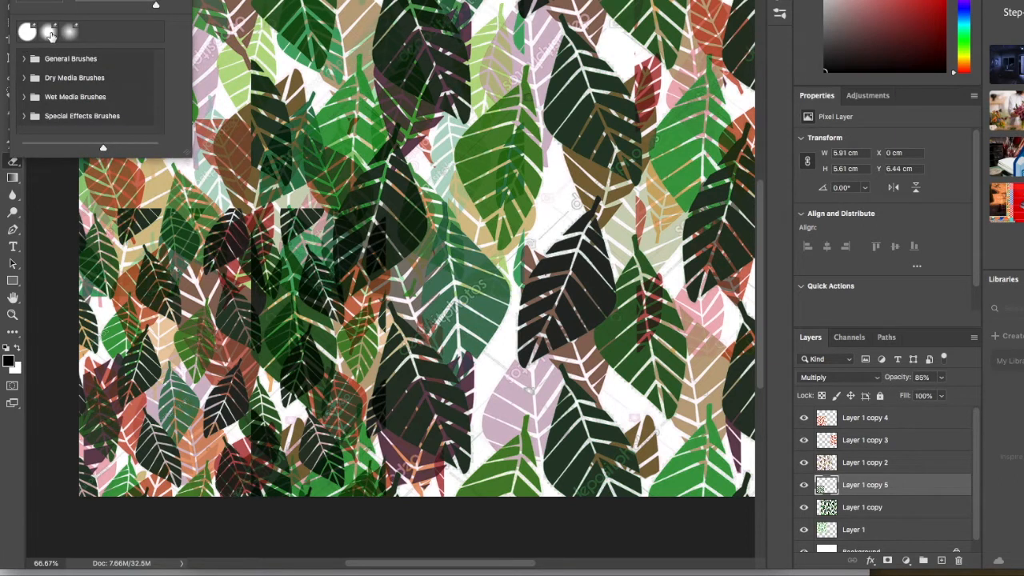
click(90, 213)
mouse_move(90, 211)
mouse_down()
mouse_move(202, 206)
mouse_move(346, 218)
mouse_up()
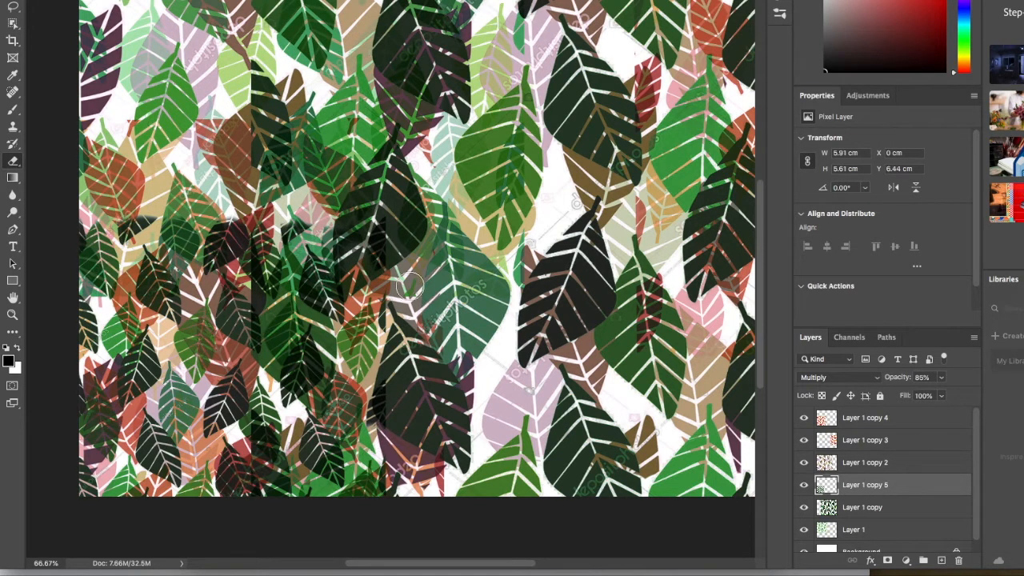
drag(394, 228, 393, 455)
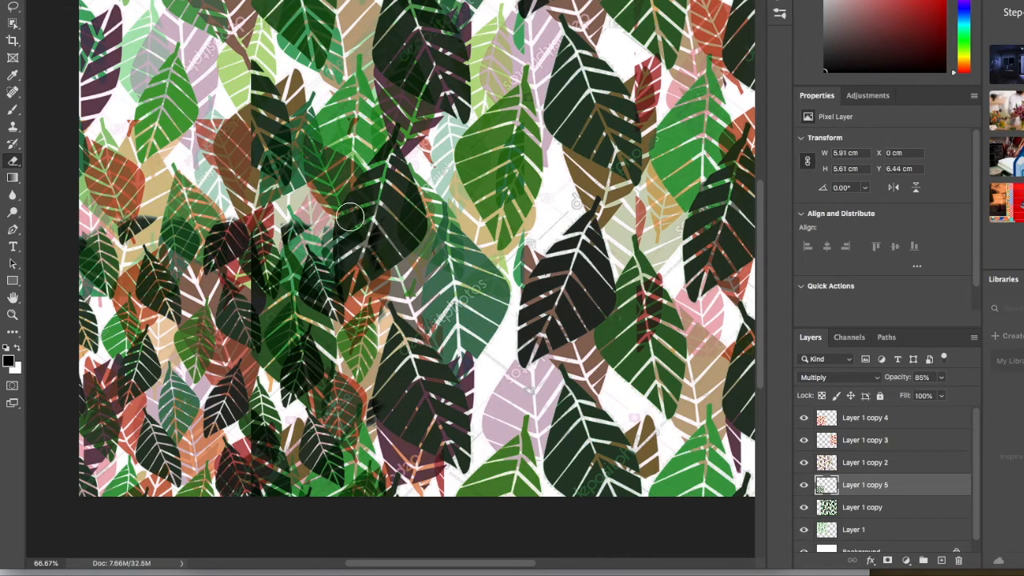
key(ctrl+t)
click(569, 157)
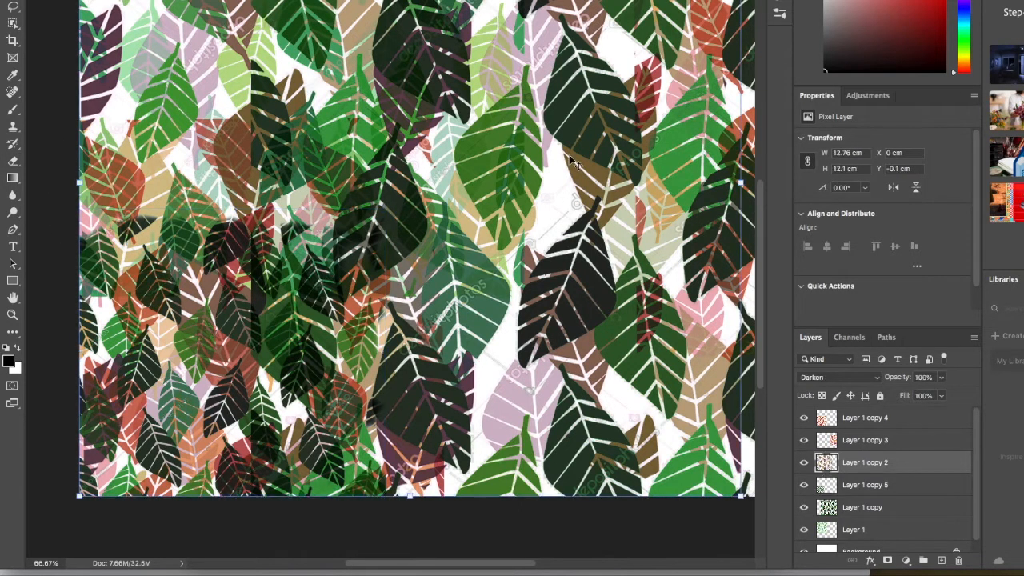
key(ctrl+minus)
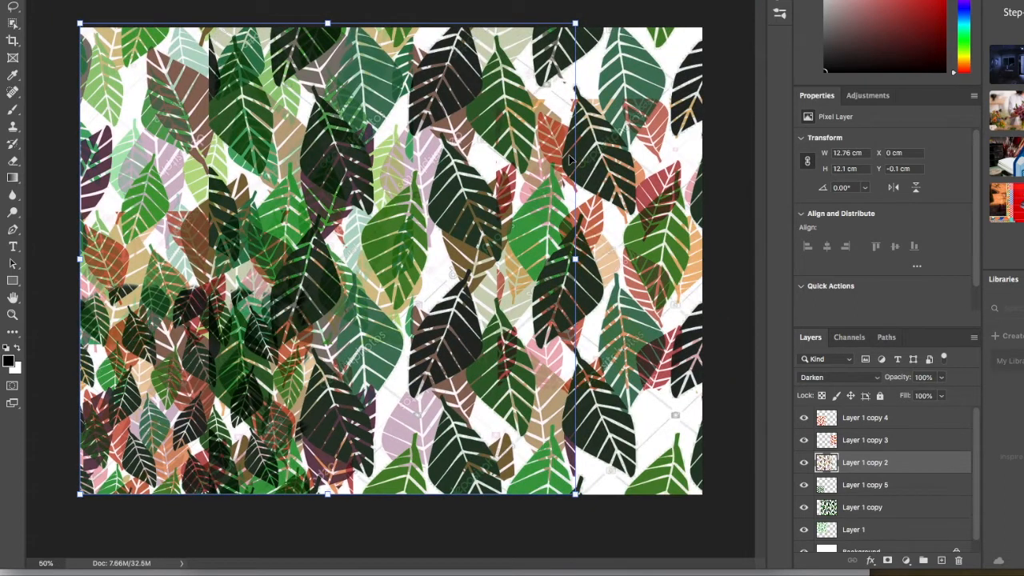
click(490, 8)
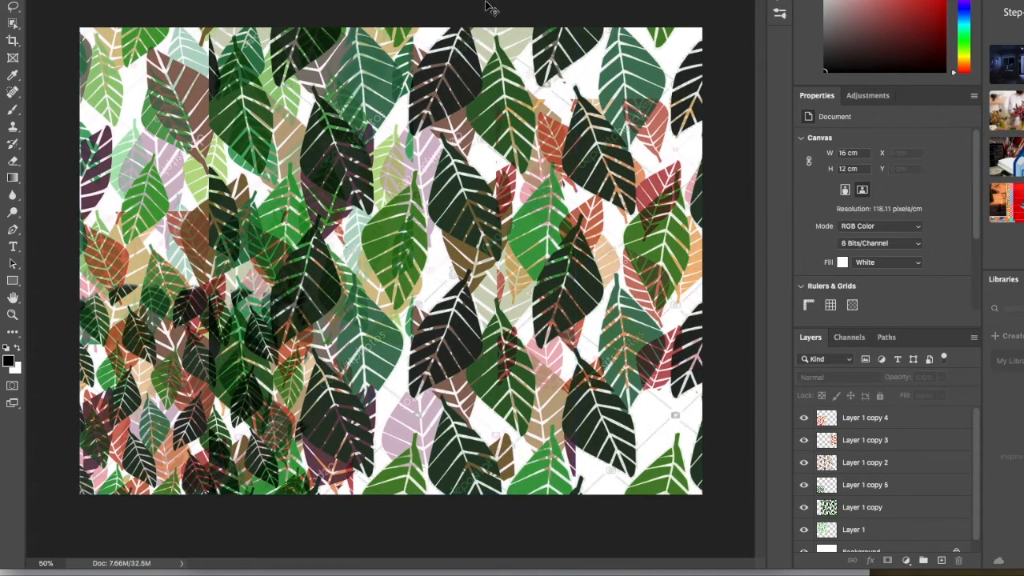
- Duplicate Layer 1 copy 5, the small leaf patch, as Layer 1 copy 6 within the same document
click(138, 342)
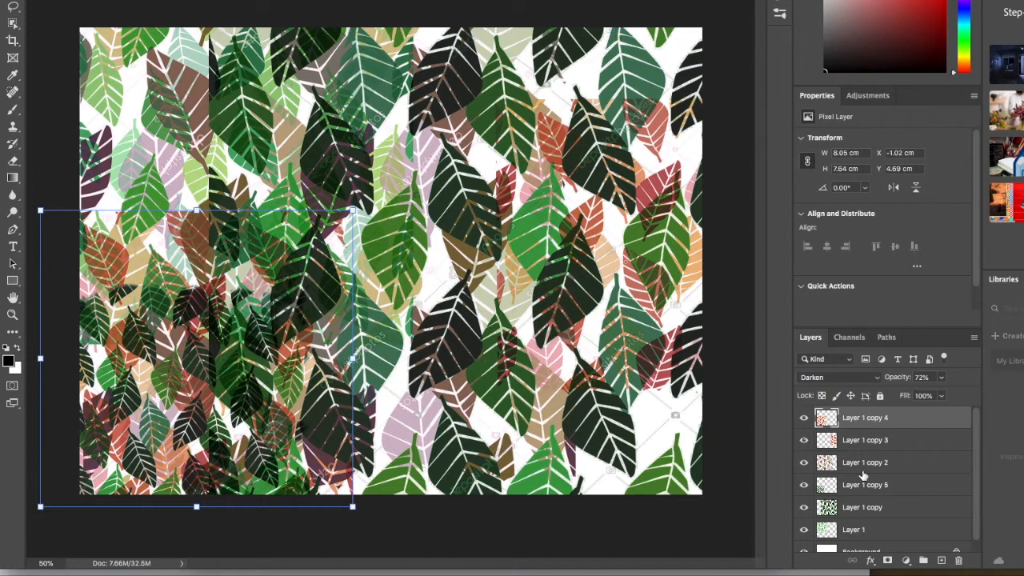
click(862, 471)
click(864, 486)
right_click(865, 487)
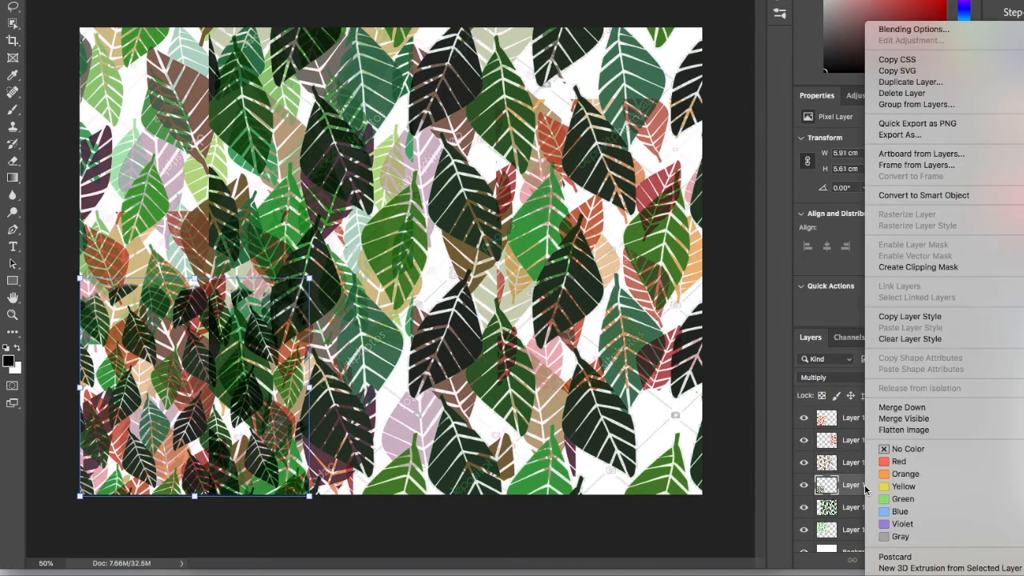
click(916, 81)
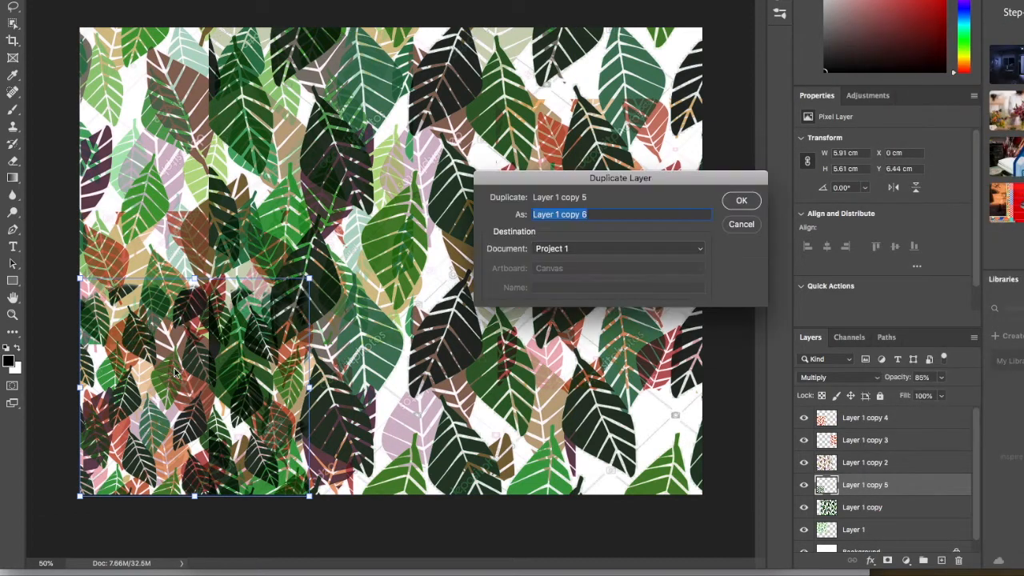
click(743, 200)
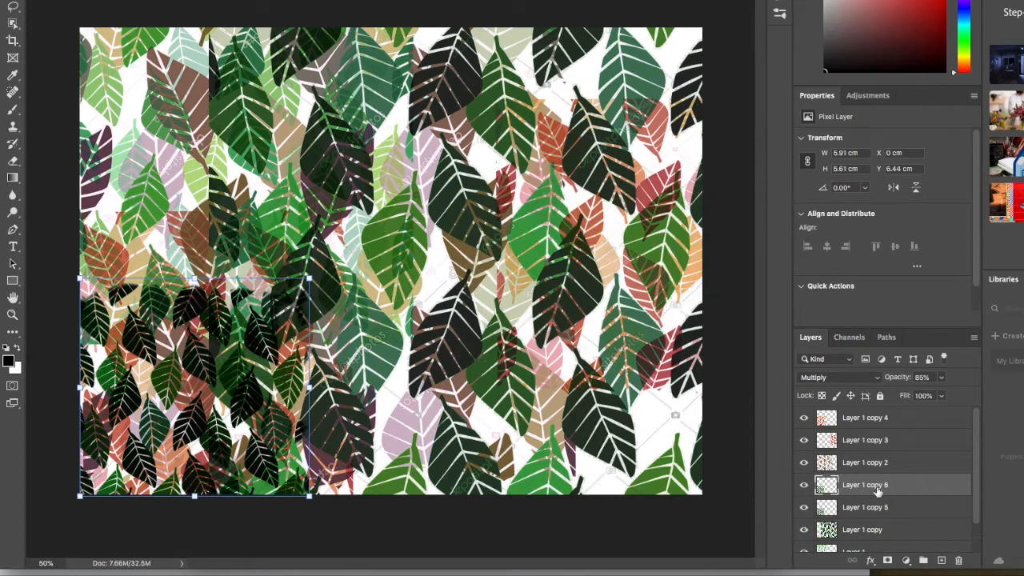
- Try to move Layer 1 copy 6, the duplicated small leaf patch, away from the canvas's lower-left area
drag(177, 318, 308, 280)
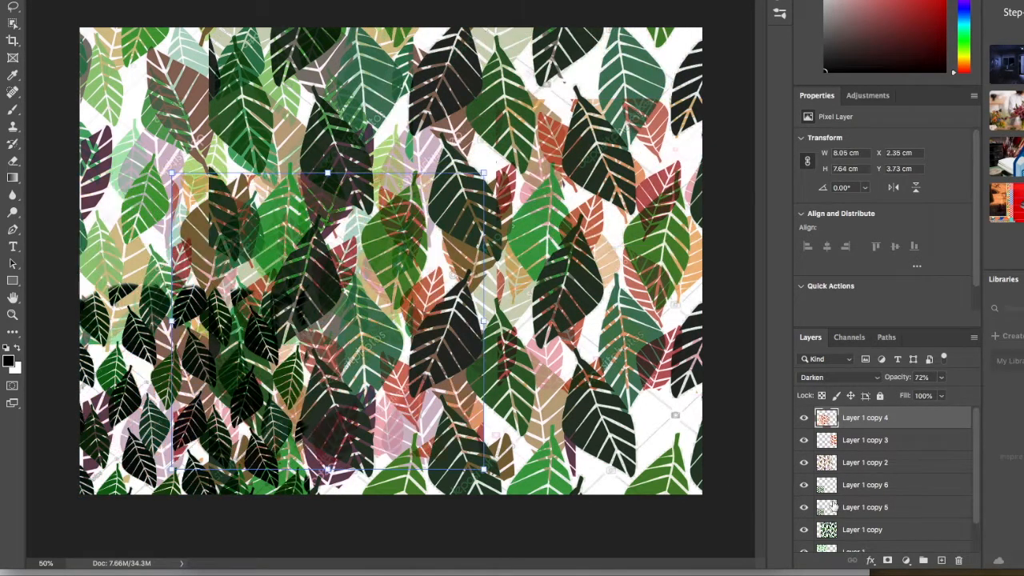
click(872, 486)
drag(191, 308, 110, 131)
mouse_move(184, 372)
mouse_down()
mouse_move(228, 366)
mouse_move(186, 366)
mouse_up()
right_click(132, 404)
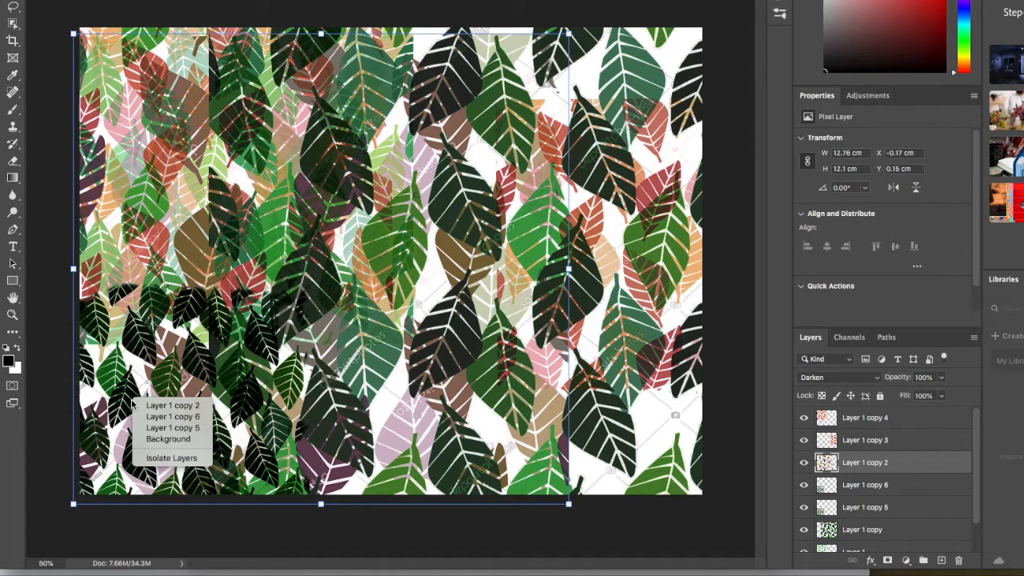
click(171, 416)
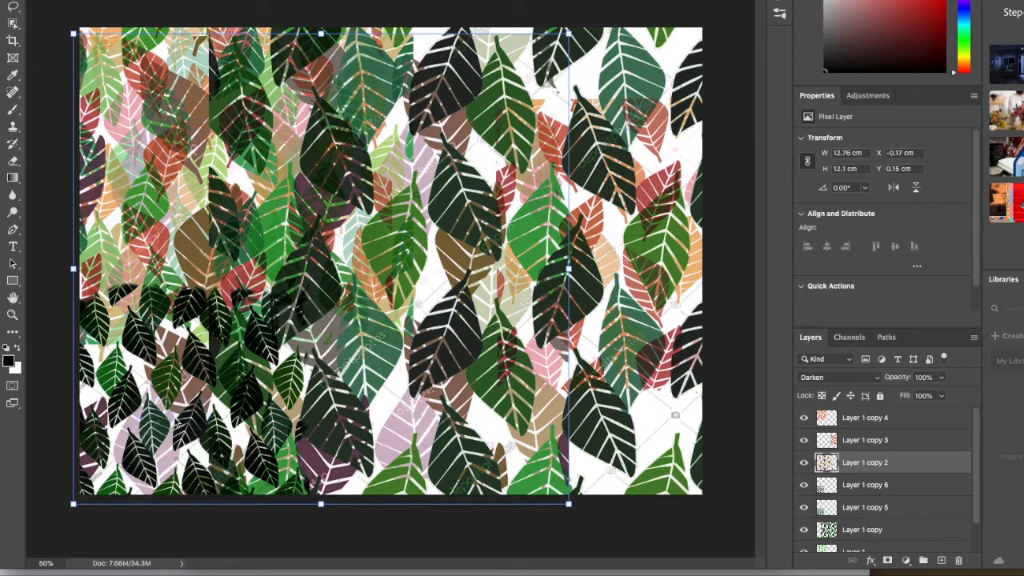
drag(136, 404, 234, 248)
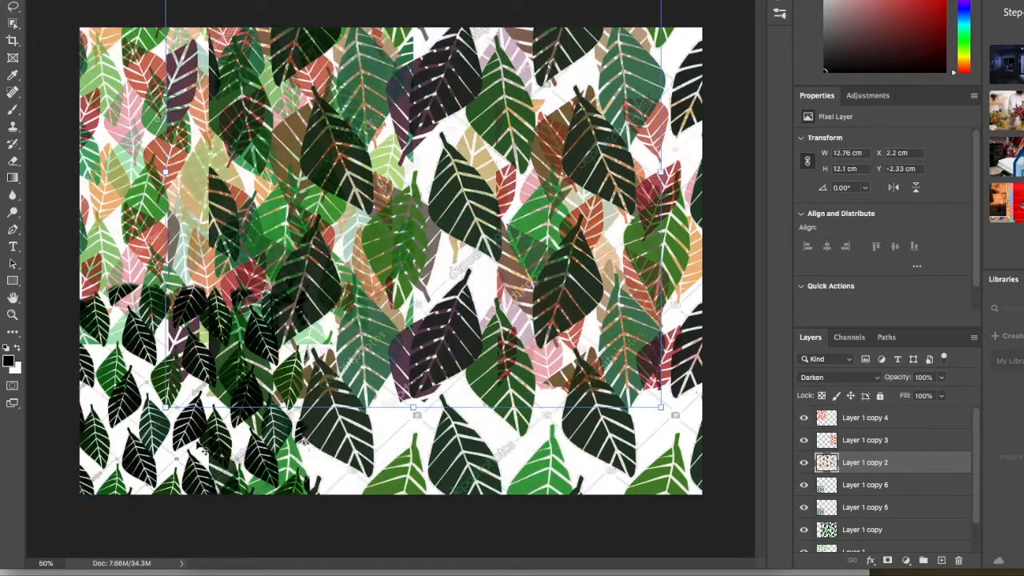
- Move Layer 1 copy 6 to the canvas's lower-right corner, shift the coloured leaves of Layer 1 copy 2, and delete Layer 1 copy 6
drag(210, 443, 600, 434)
drag(282, 114, 299, 230)
drag(281, 54, 171, 56)
mouse_move(618, 402)
mouse_down()
mouse_move(593, 206)
mouse_move(624, 124)
mouse_move(630, 463)
mouse_move(633, 378)
mouse_move(615, 407)
mouse_up()
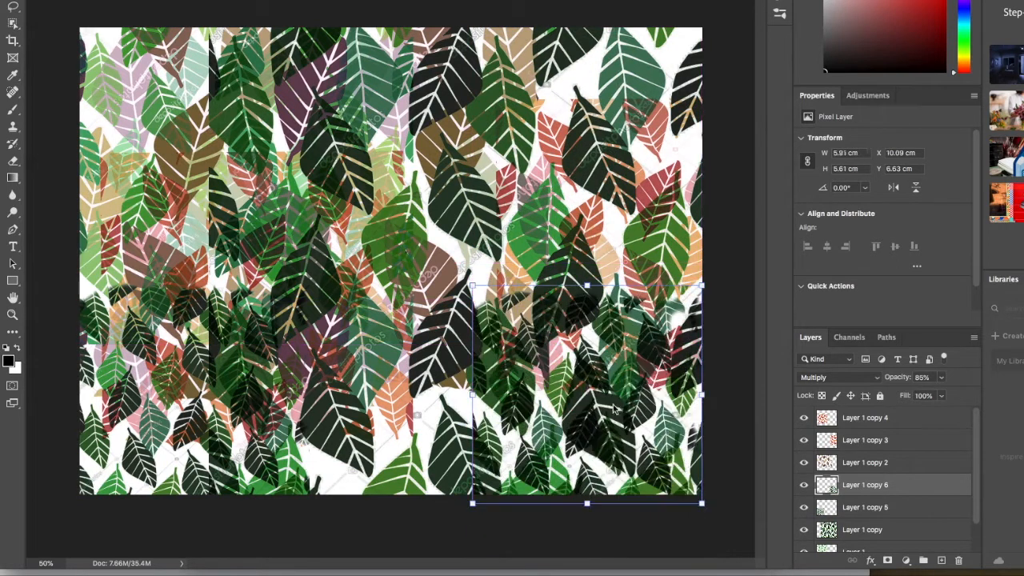
drag(850, 486, 959, 560)
- Reposition Layer 1 copy 2 and Layer 1 copy 4 over the canvas's left side, hide Layer 1 copy 5, and leave all layers deselected
drag(480, 228, 474, 307)
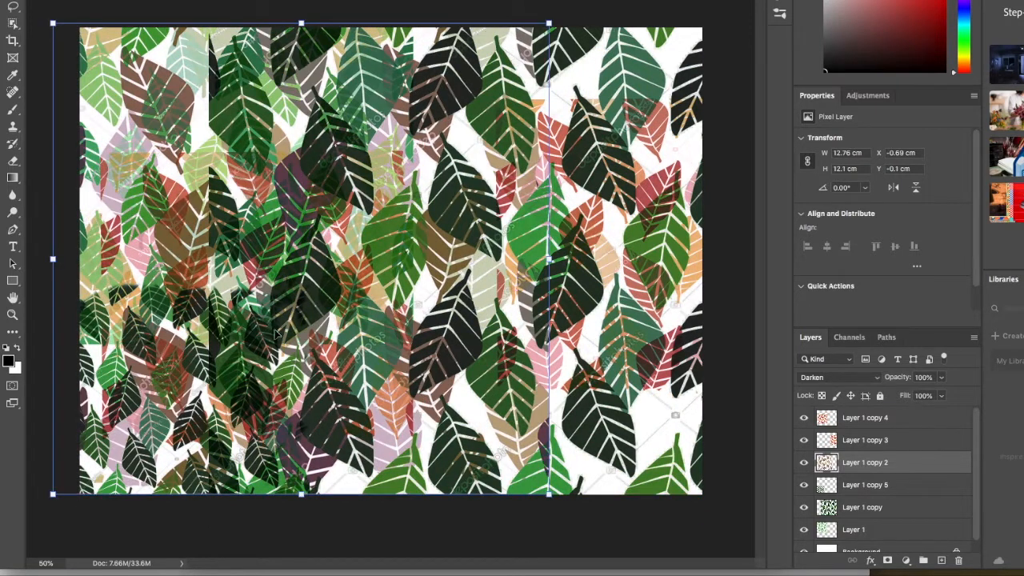
click(192, 307)
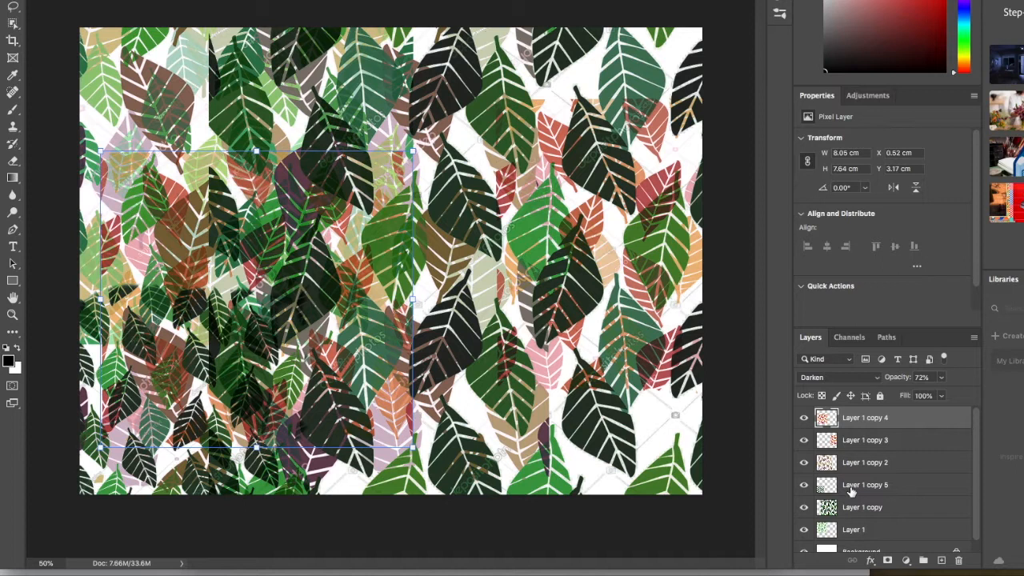
click(850, 489)
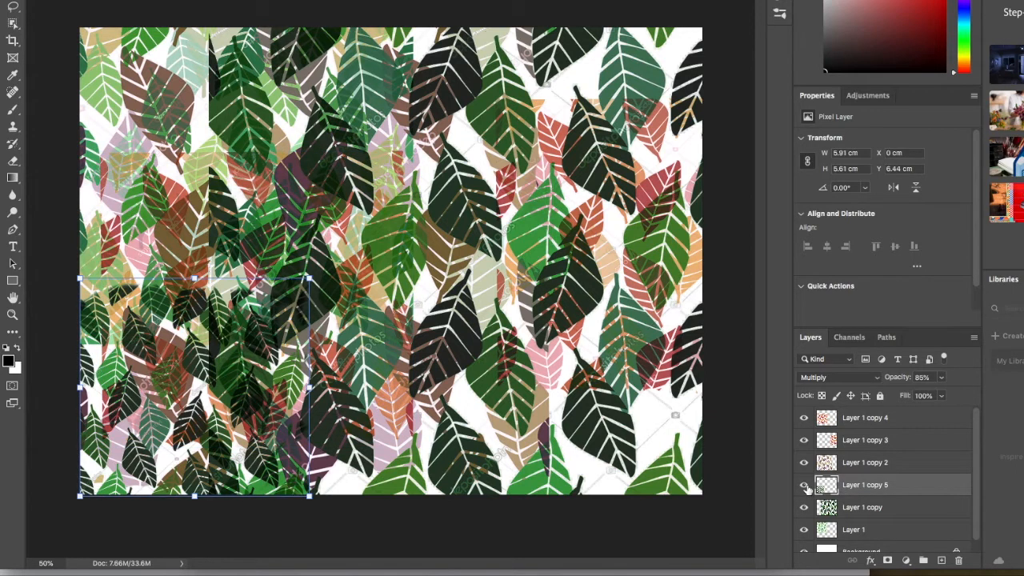
click(804, 485)
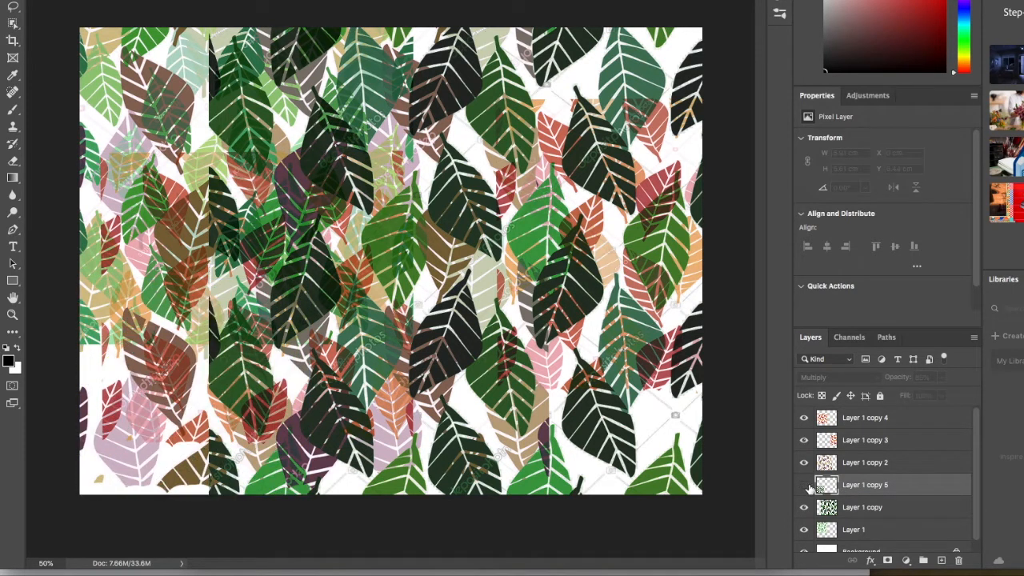
drag(172, 382, 144, 437)
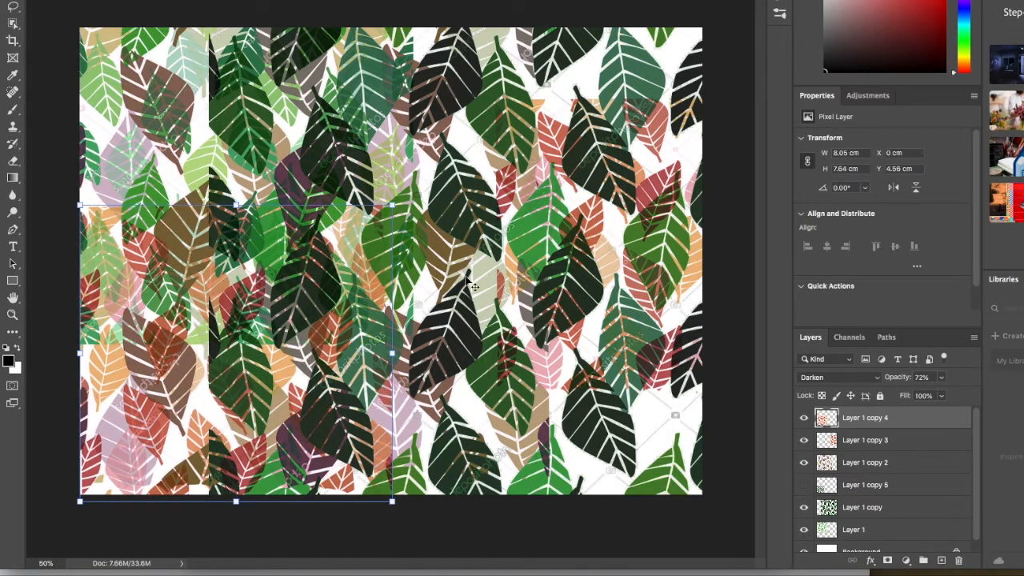
click(734, 223)
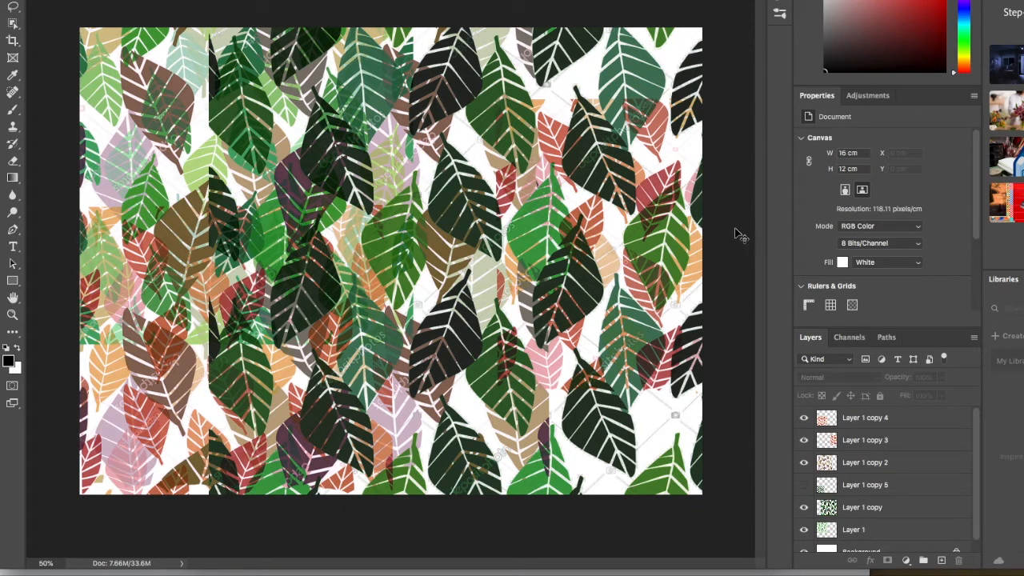
- Save the document on the computer's Desktop in Photoshop format as "Project 1 testing 1.psd", keeping its layers
click(88, 2)
click(94, 2)
click(95, 2)
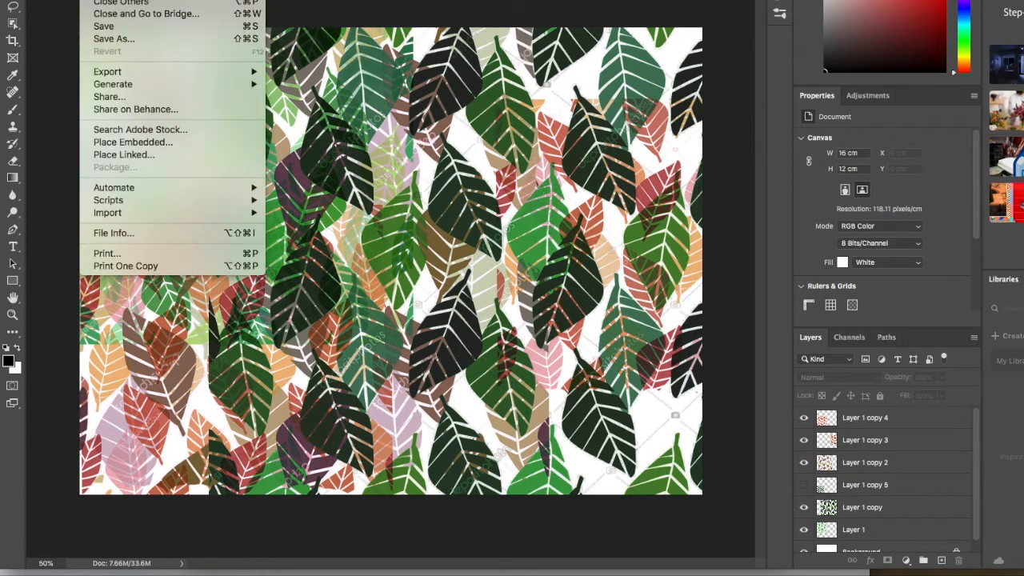
click(105, 39)
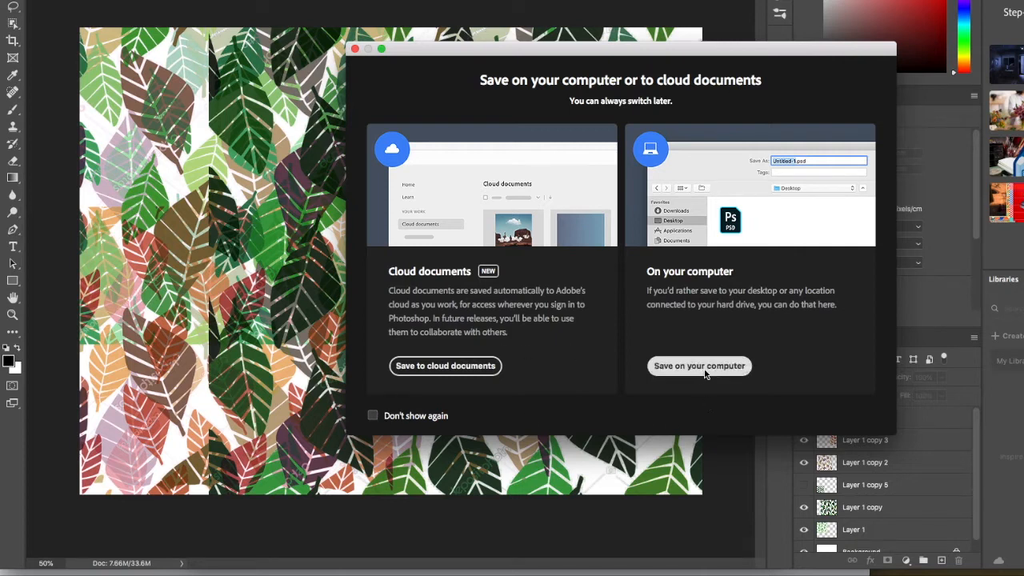
click(699, 365)
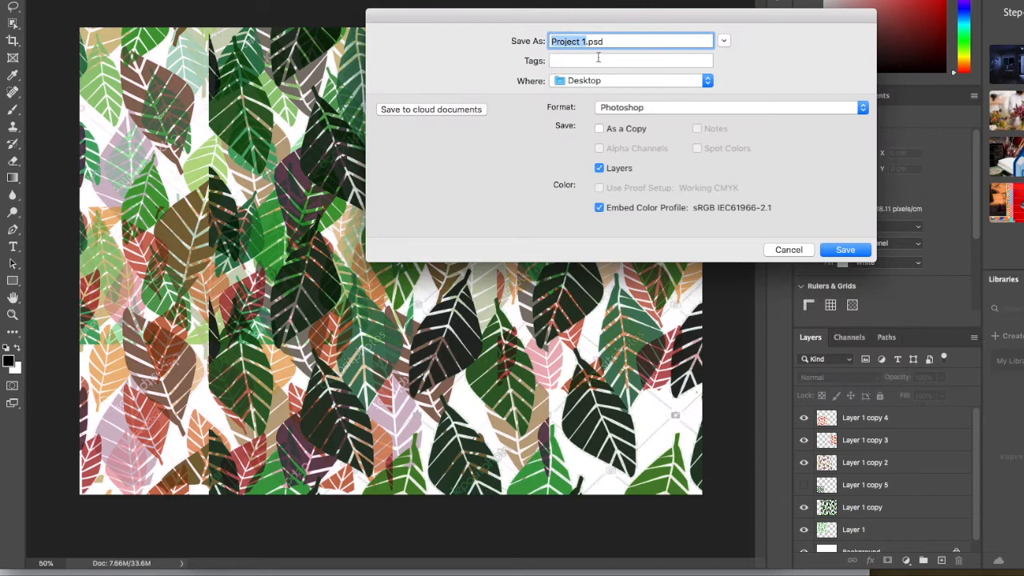
click(590, 41)
text(testing 1)
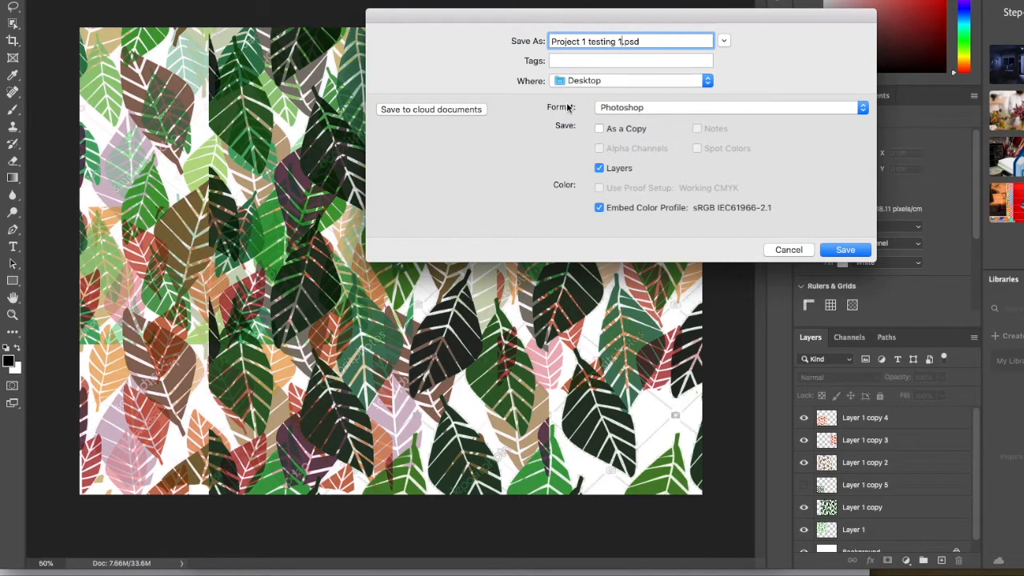
click(844, 250)
click(782, 205)
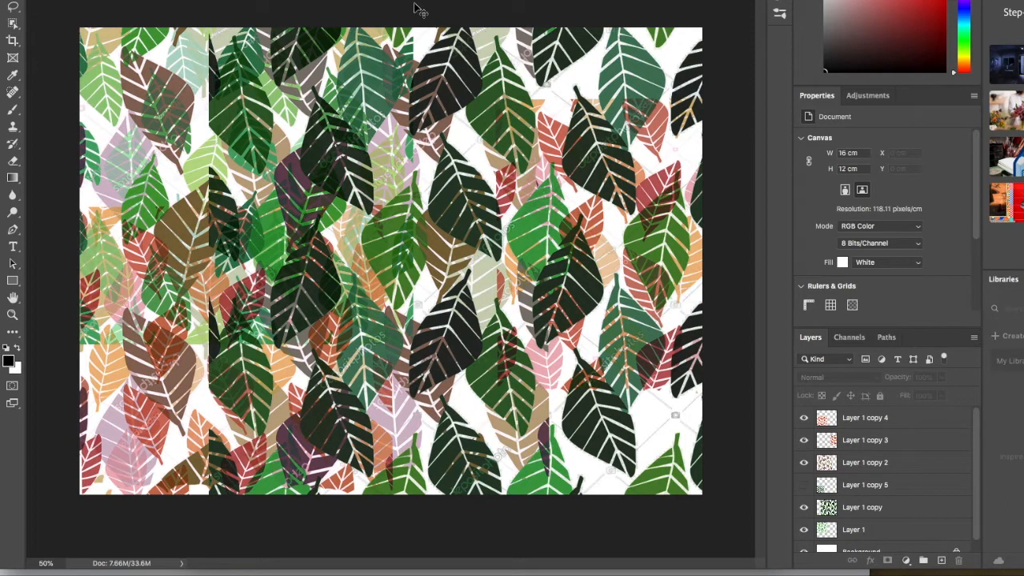
- Switch to Chrome and save the black-and-white Alamy motif pattern from the Google image results to the Desktop as "download"
mouse_move(1017, 571)
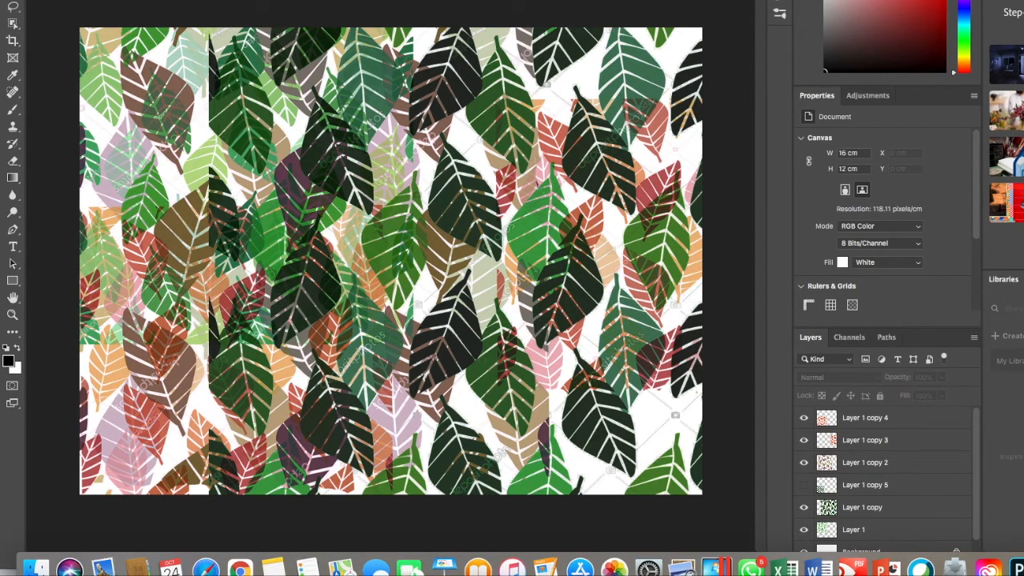
click(239, 568)
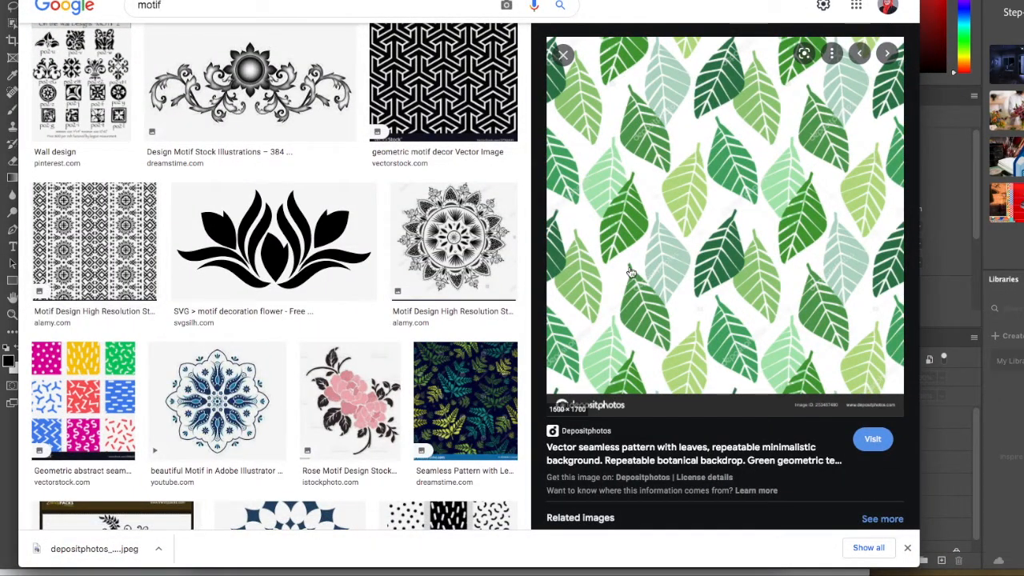
scroll(632, 272, down, 5)
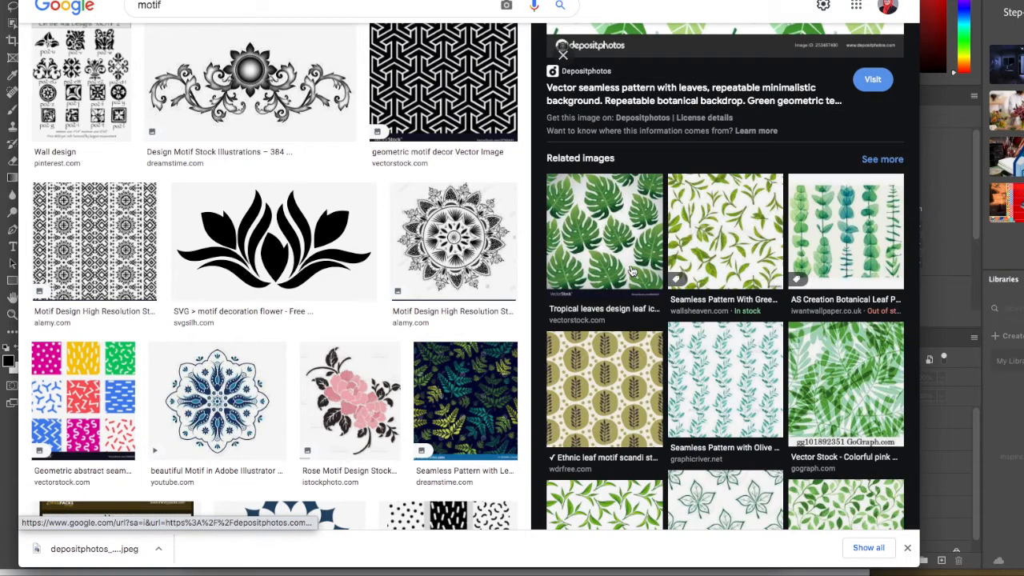
scroll(632, 272, up, 5)
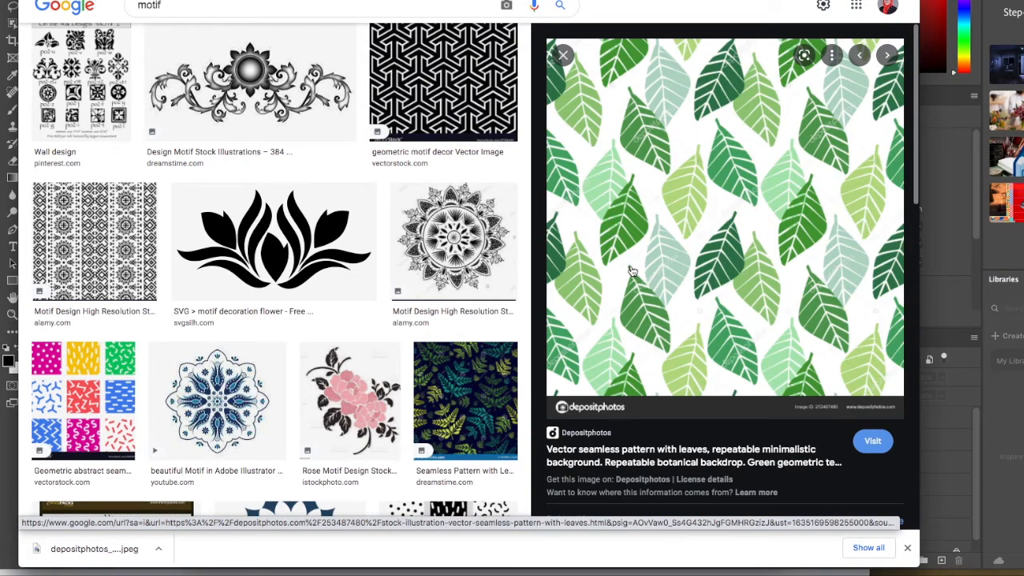
click(128, 227)
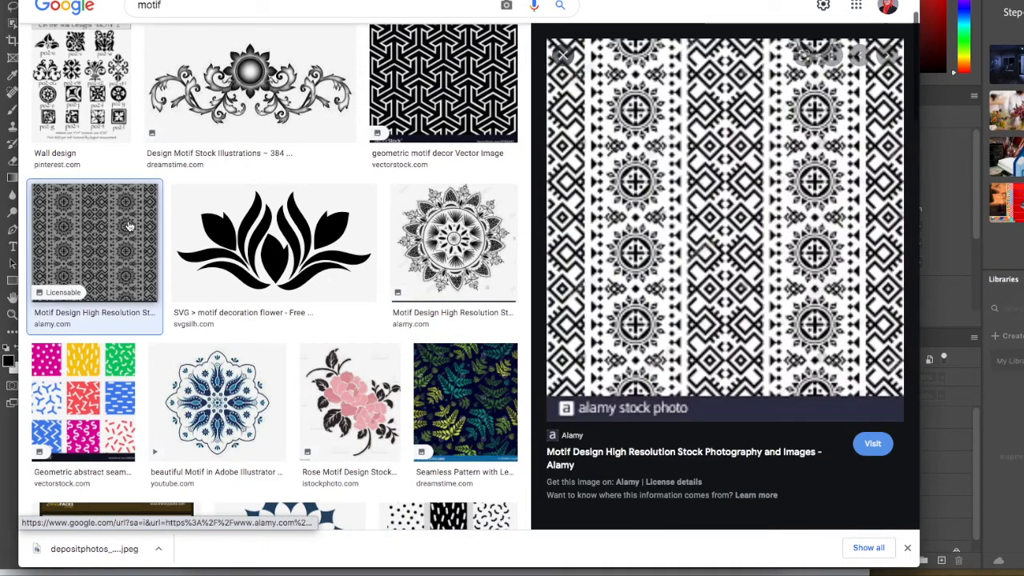
right_click(693, 183)
click(751, 296)
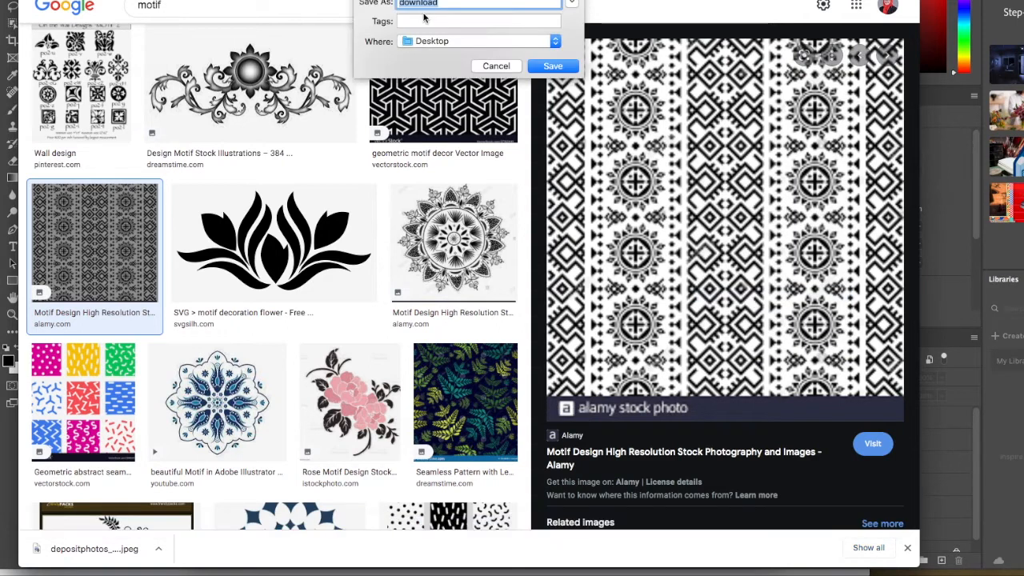
click(553, 67)
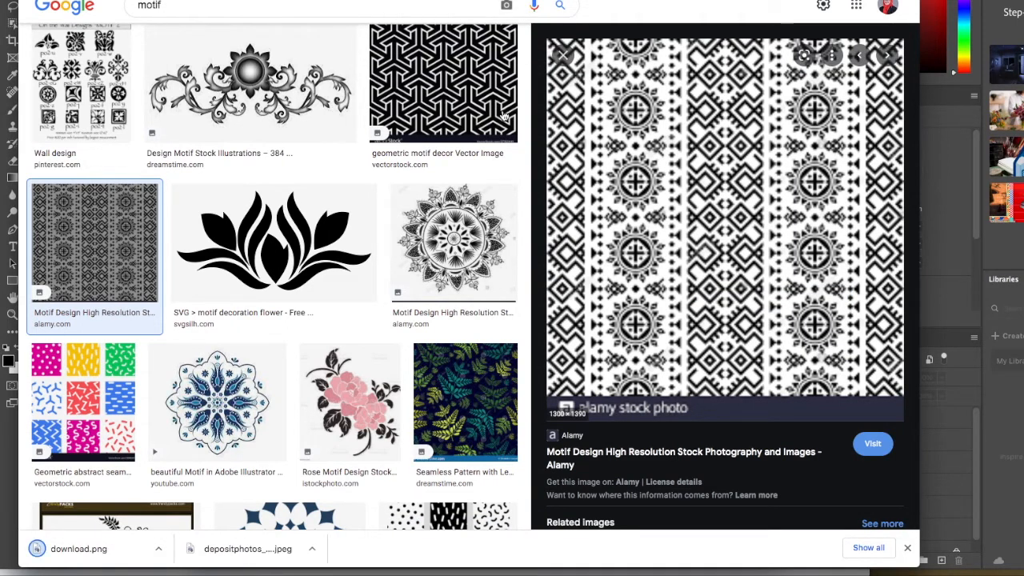
- Switch back to Photoshop and open download.png from the Desktop
key(super+Tab)
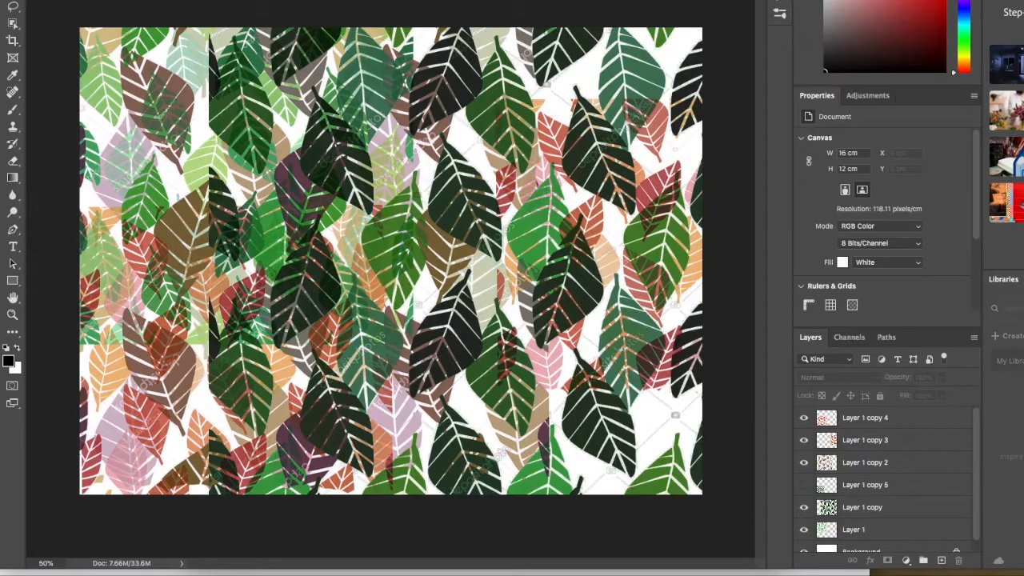
click(94, 0)
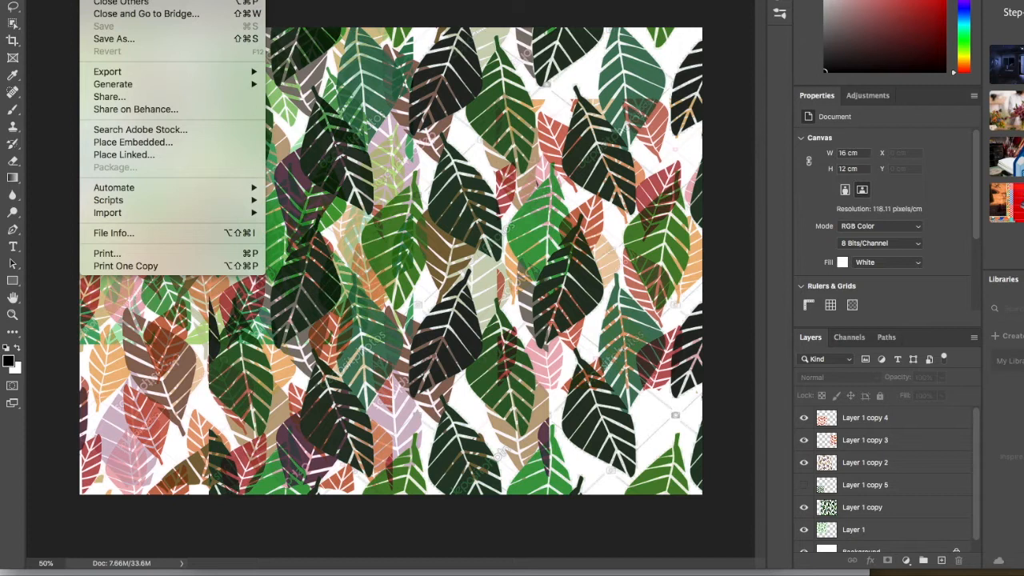
click(111, 0)
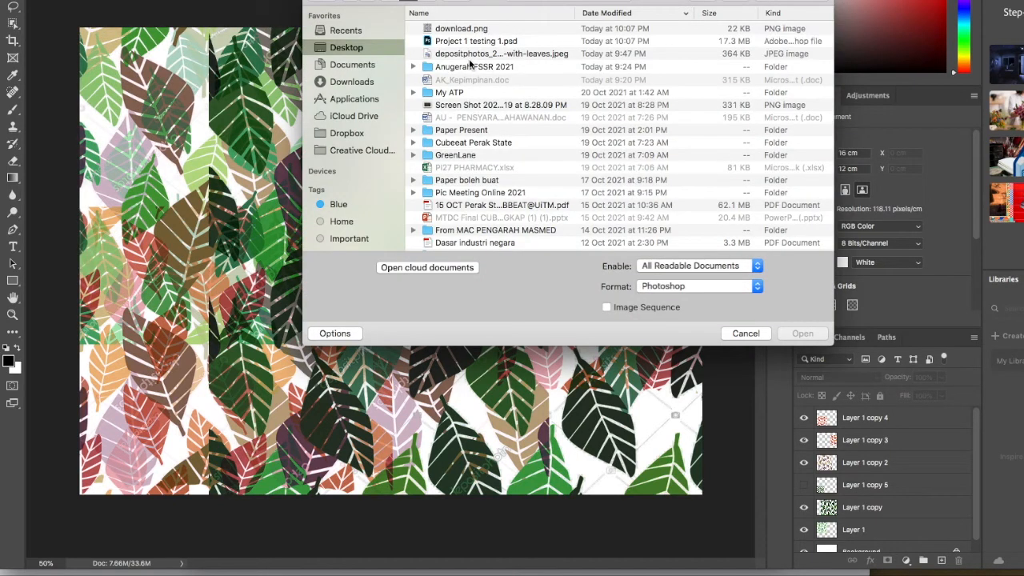
click(464, 30)
click(788, 334)
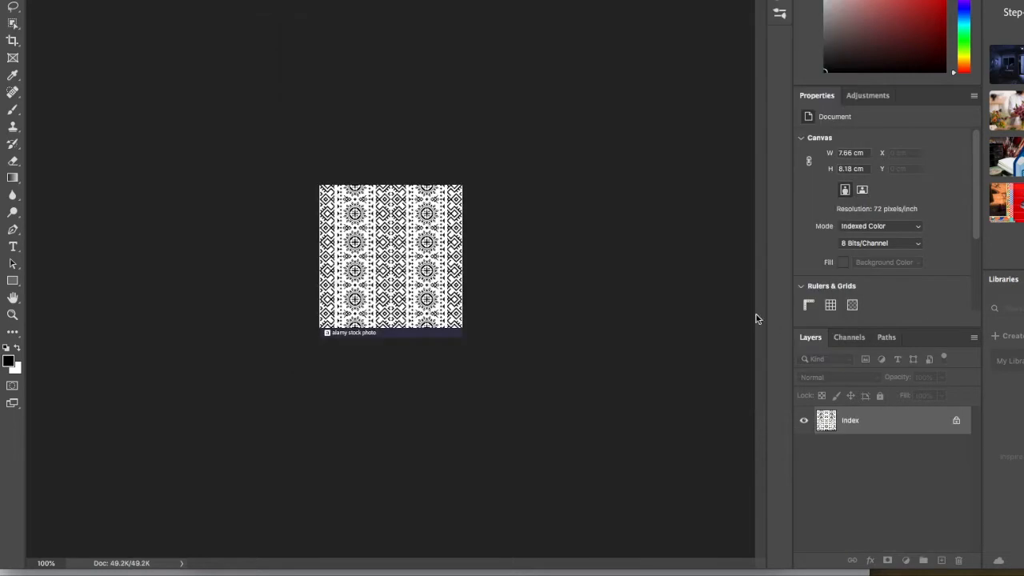
- Float the motif image's window, marquee-select the pattern above its caption strip, and move it onto the leaf document's upper middle as a new layer
drag(279, 1, 591, 1)
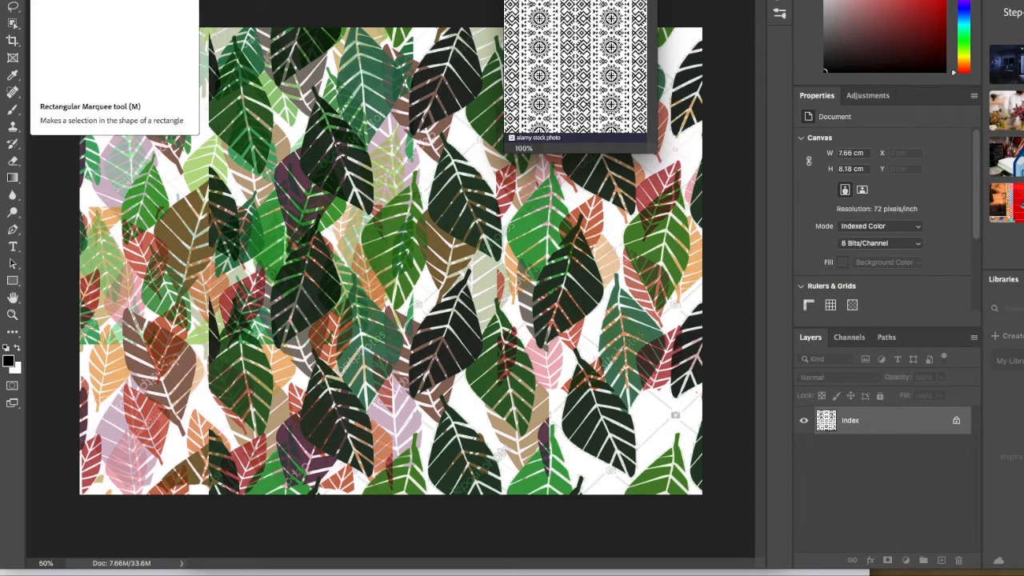
drag(508, 0, 646, 133)
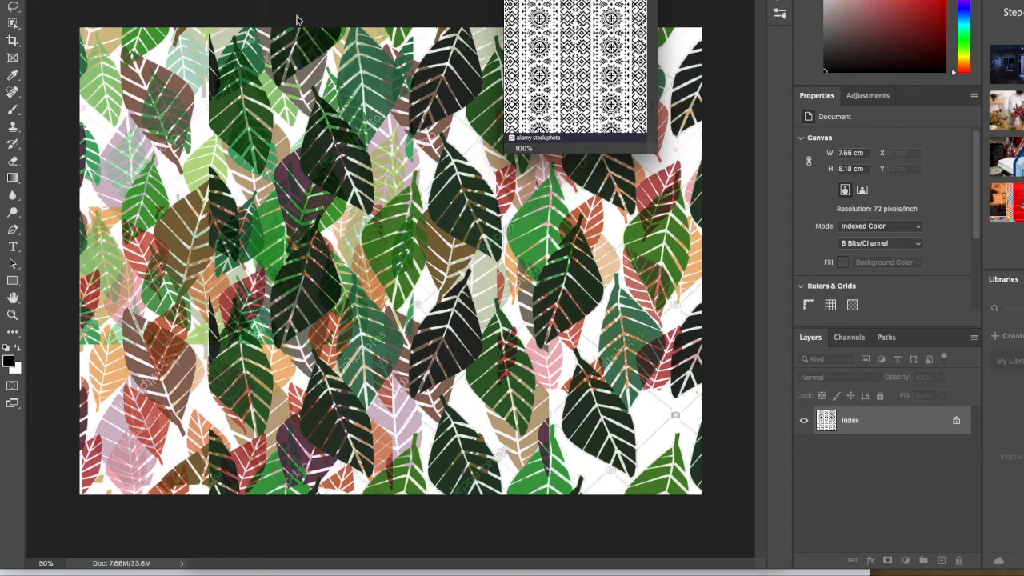
drag(602, 74, 521, 48)
drag(349, 142, 355, 140)
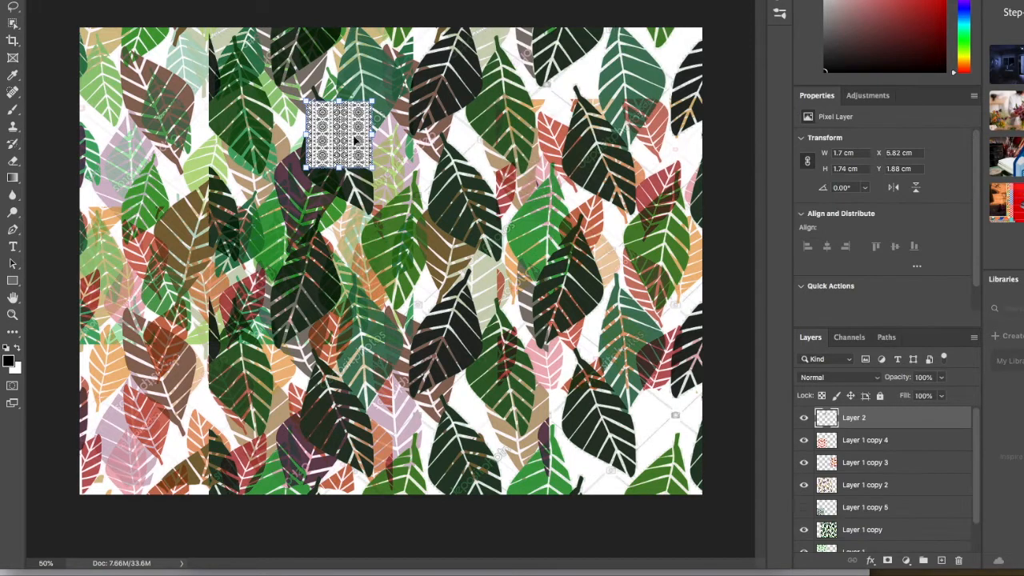
- Enlarge the motif layer to about 10.24 × 10.44 cm over the canvas's upper right and apply the transform
drag(372, 101, 448, 25)
drag(447, 168, 697, 432)
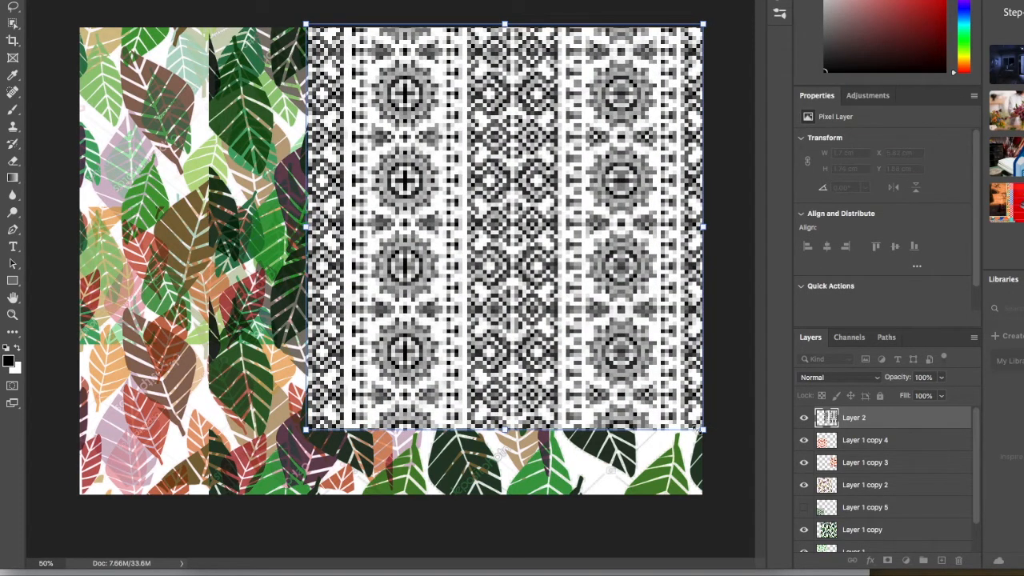
key(Return)
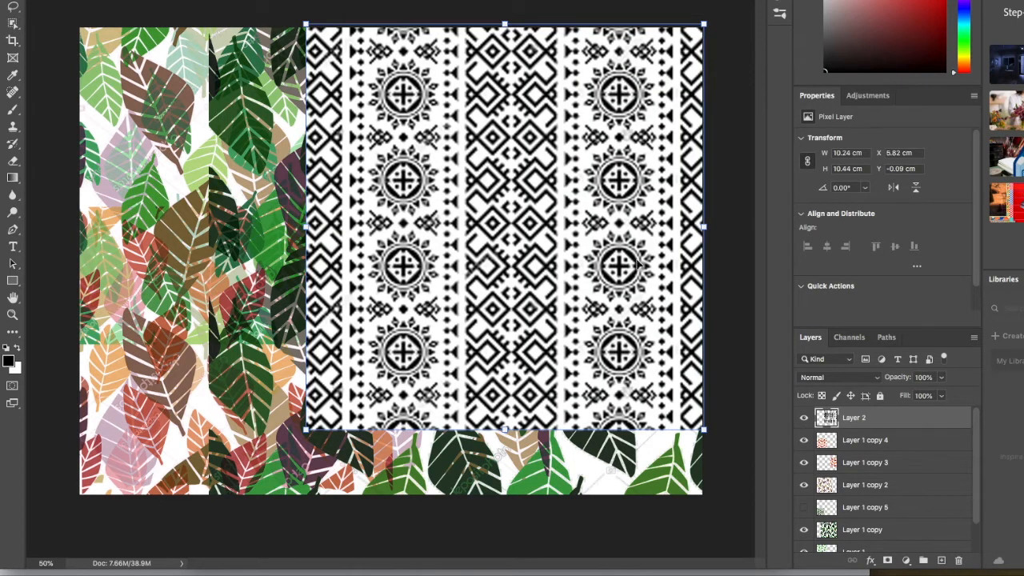
- Set the motif layer's blend mode to Darken and move it down the stack to just above the Background layer
click(877, 378)
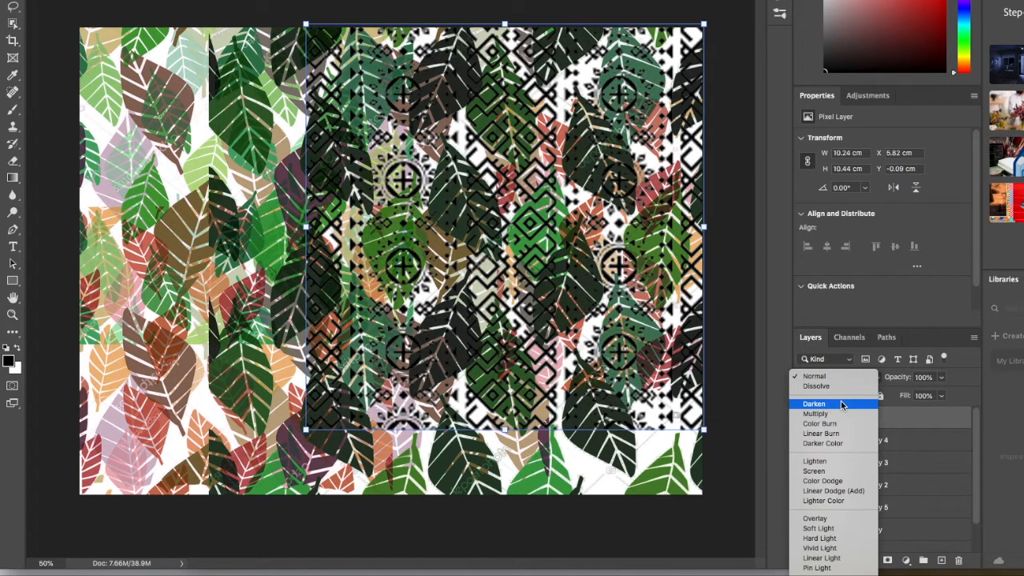
click(841, 405)
drag(857, 421, 861, 534)
scroll(878, 448, down, 1)
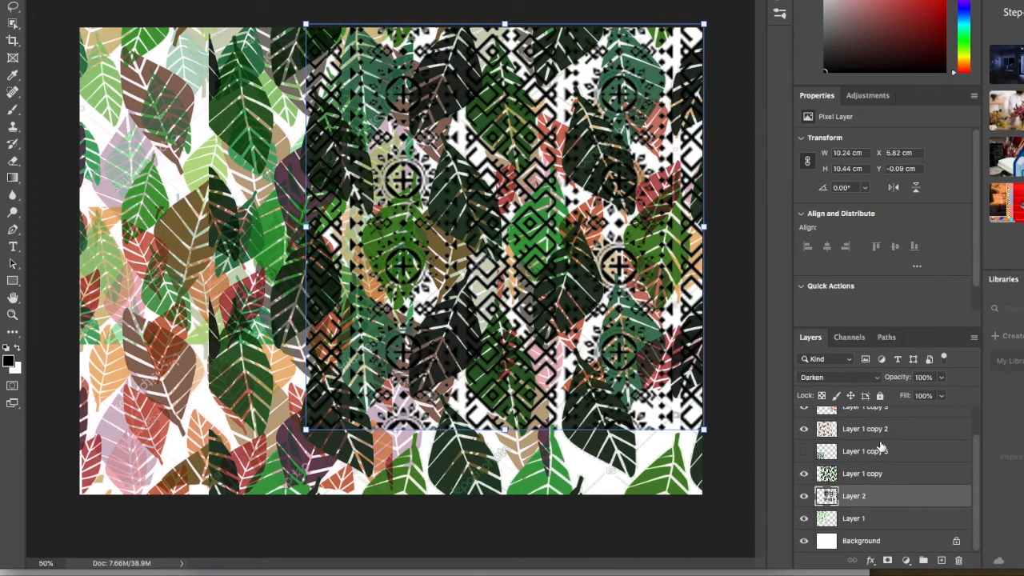
drag(878, 500, 878, 524)
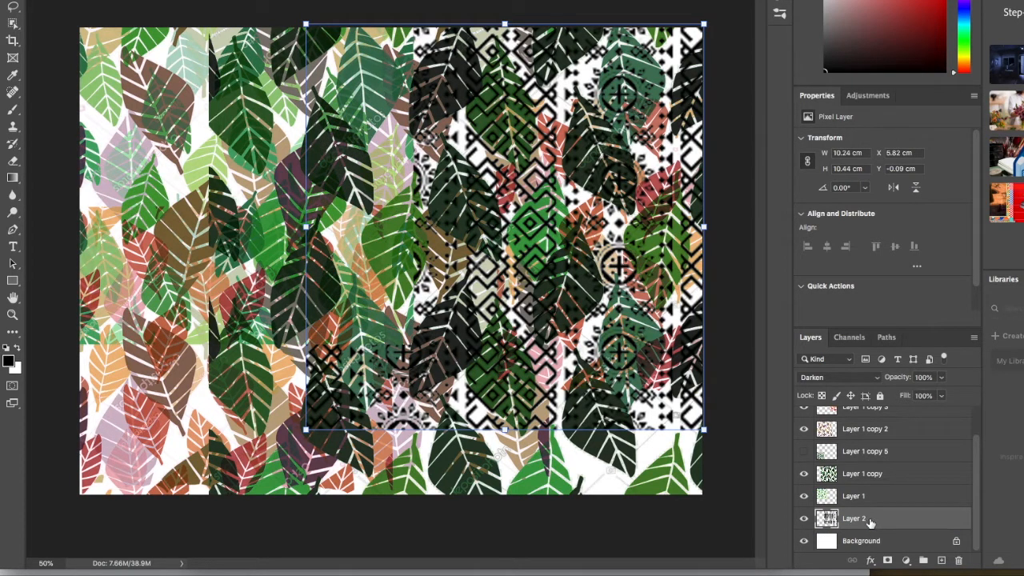
- Move the Layer 1 copy 3 leaves to the canvas's upper-right corner
mouse_move(870, 522)
mouse_down()
mouse_move(877, 416)
mouse_move(880, 522)
mouse_up()
drag(514, 355, 424, 285)
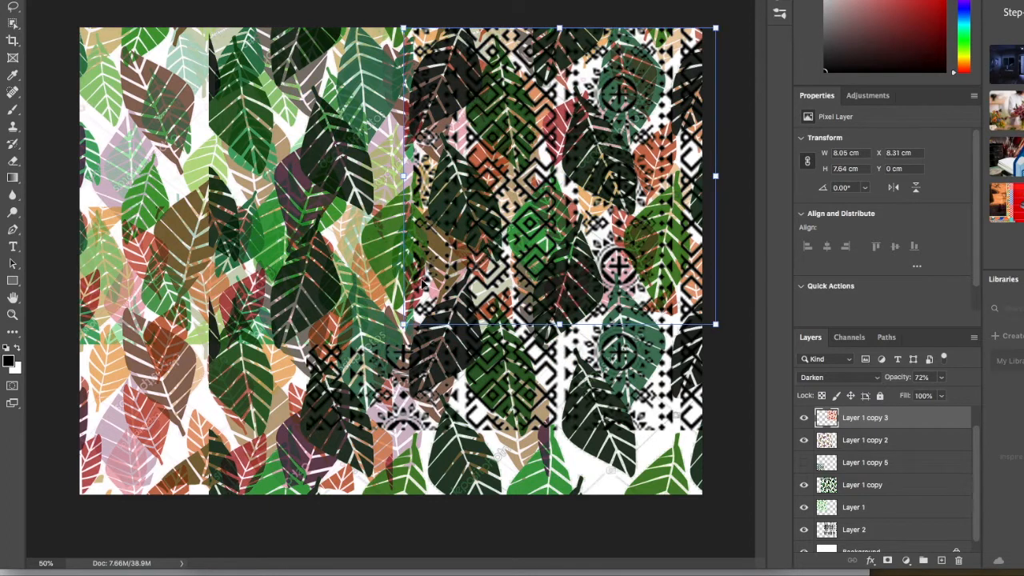
click(524, 437)
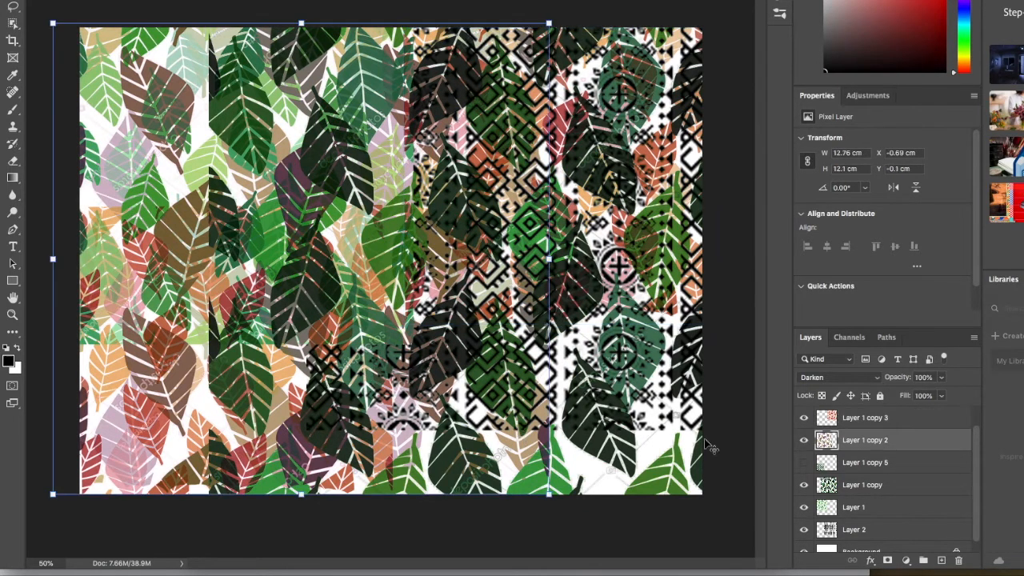
- Enlarge the motif layer (Layer 2) toward the lower left to about 11 × 11.22 cm
click(858, 530)
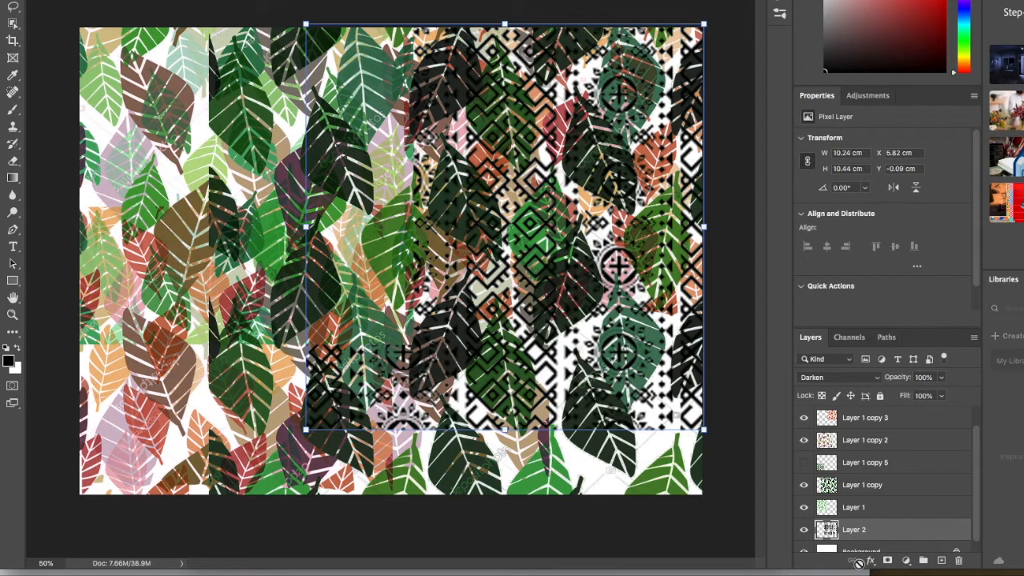
drag(306, 429, 276, 460)
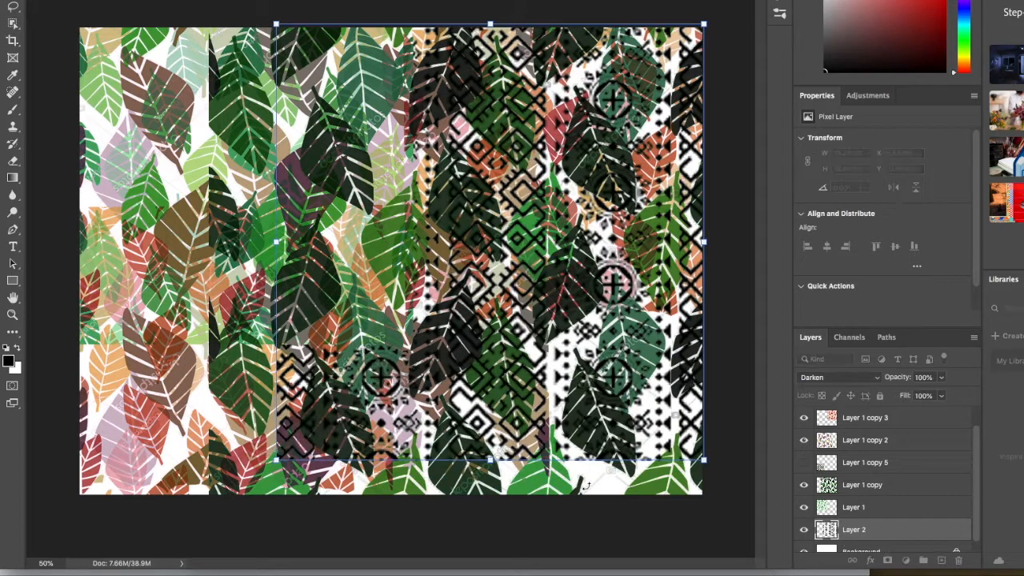
scroll(921, 508, down, 1)
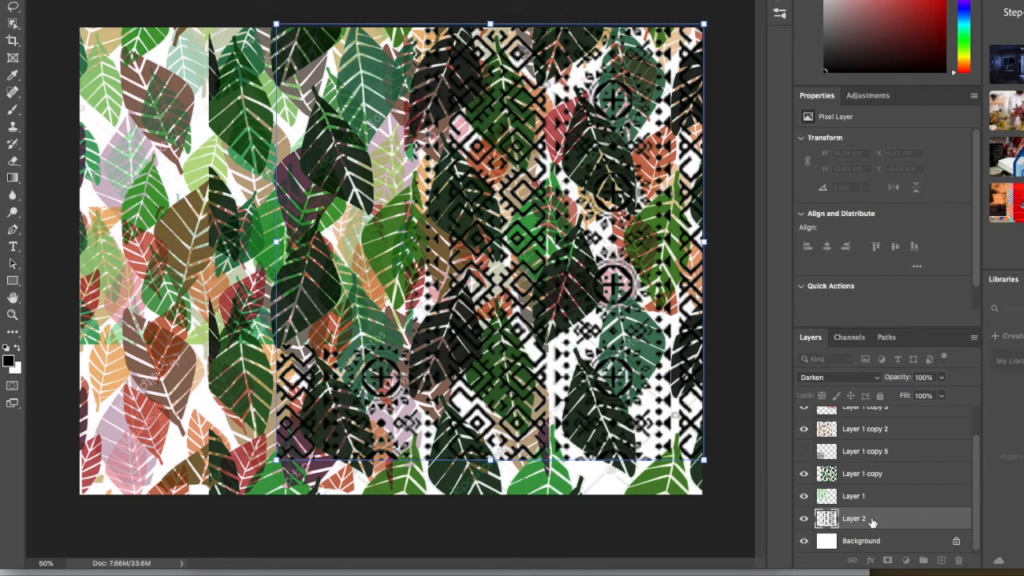
click(871, 474)
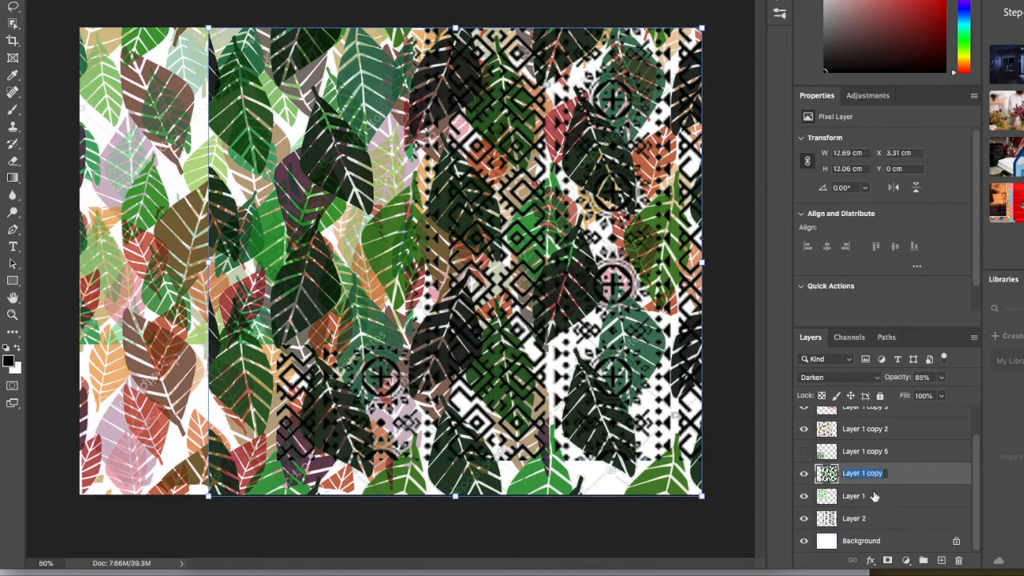
double_click(922, 473)
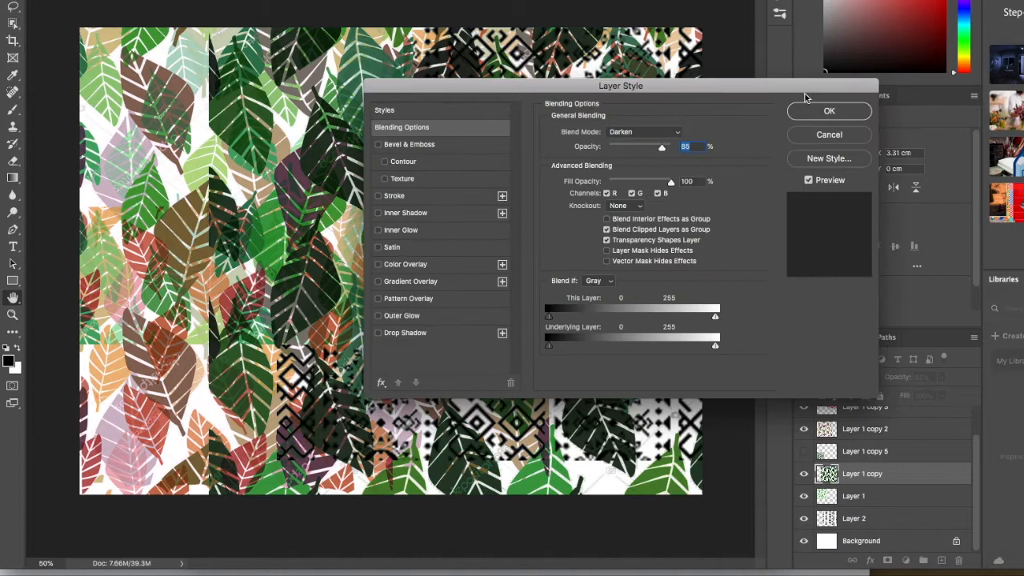
click(819, 137)
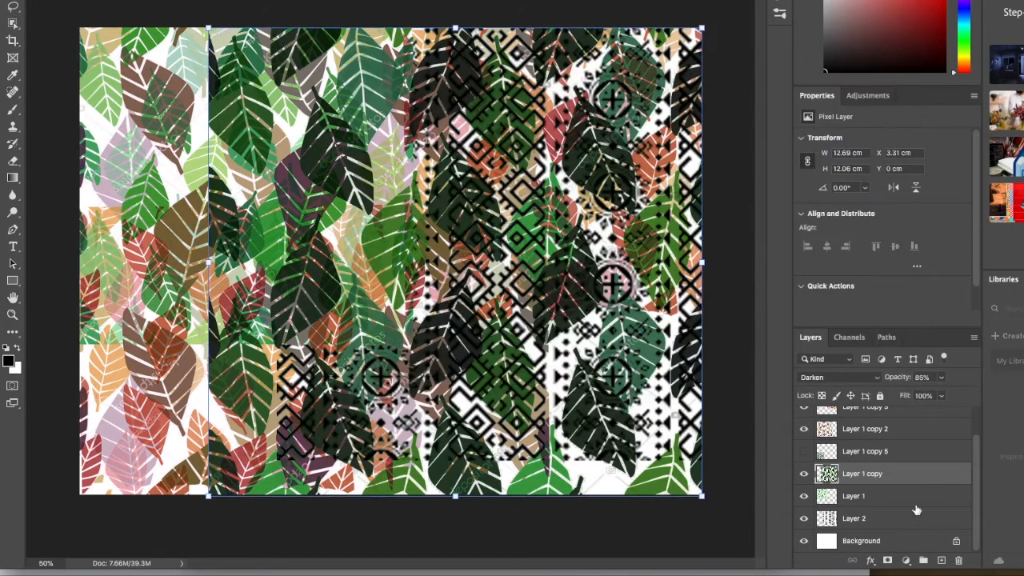
- Move Layer 1 copy beneath Layer 2, directly above the Background layer
click(904, 453)
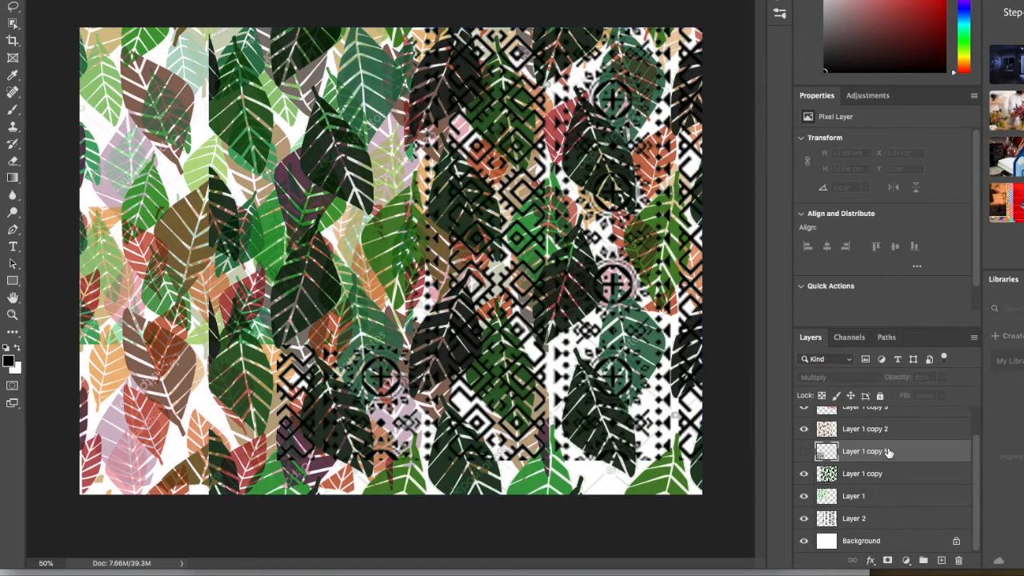
click(868, 477)
drag(905, 478, 906, 526)
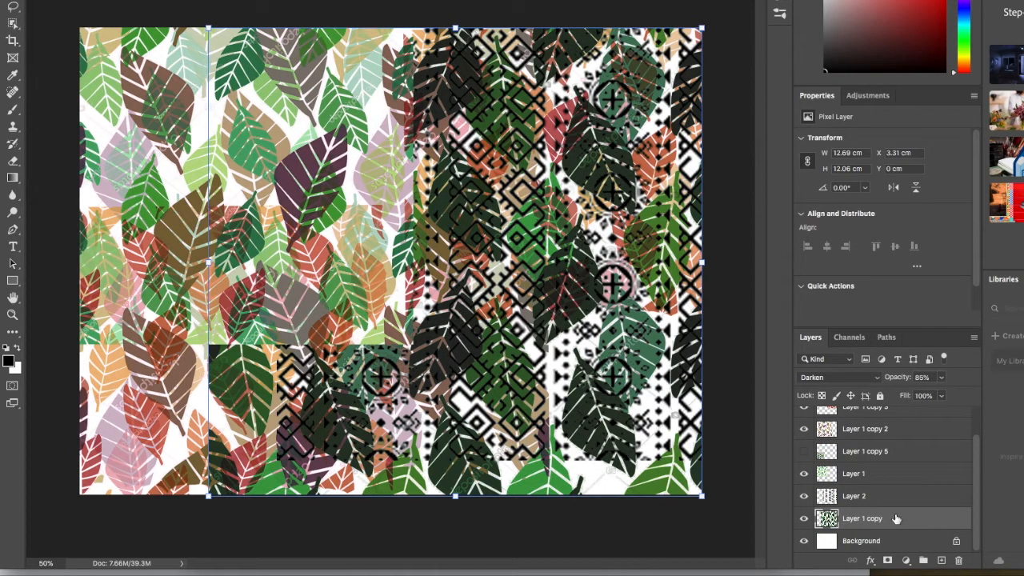
click(894, 496)
double_click(902, 499)
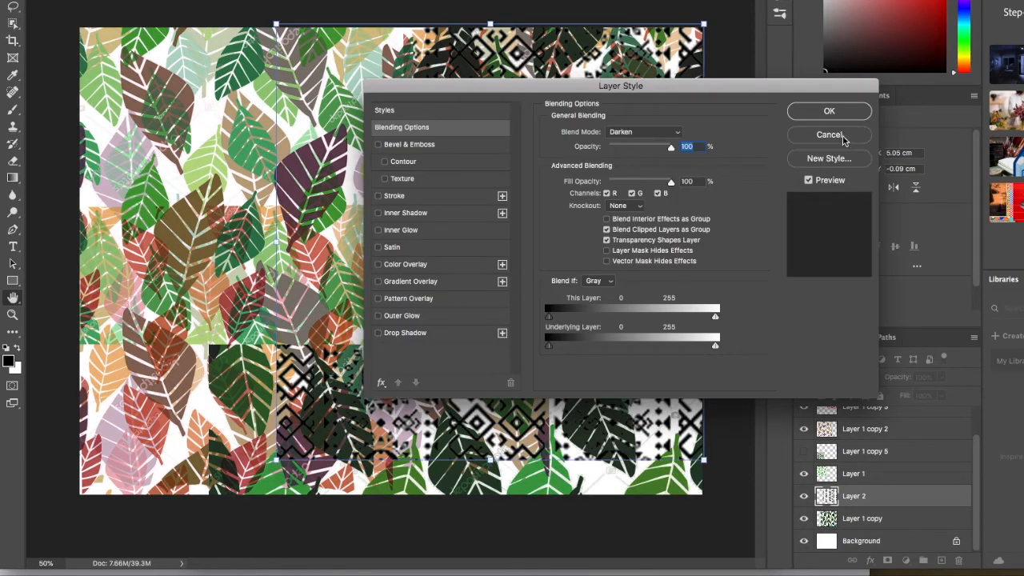
click(828, 134)
drag(909, 496, 910, 429)
scroll(929, 533, up, 2)
drag(871, 462, 873, 533)
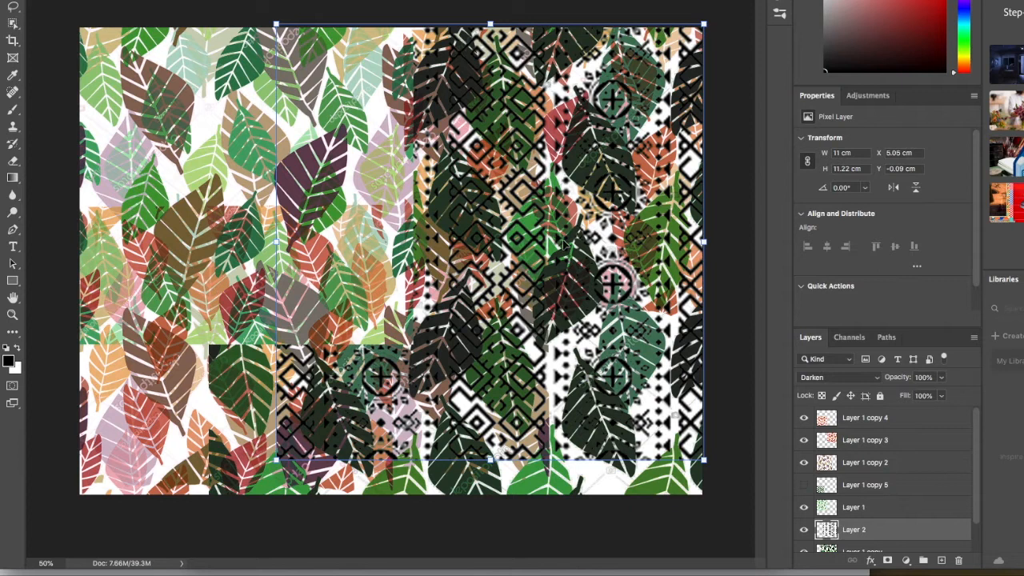
drag(535, 240, 531, 233)
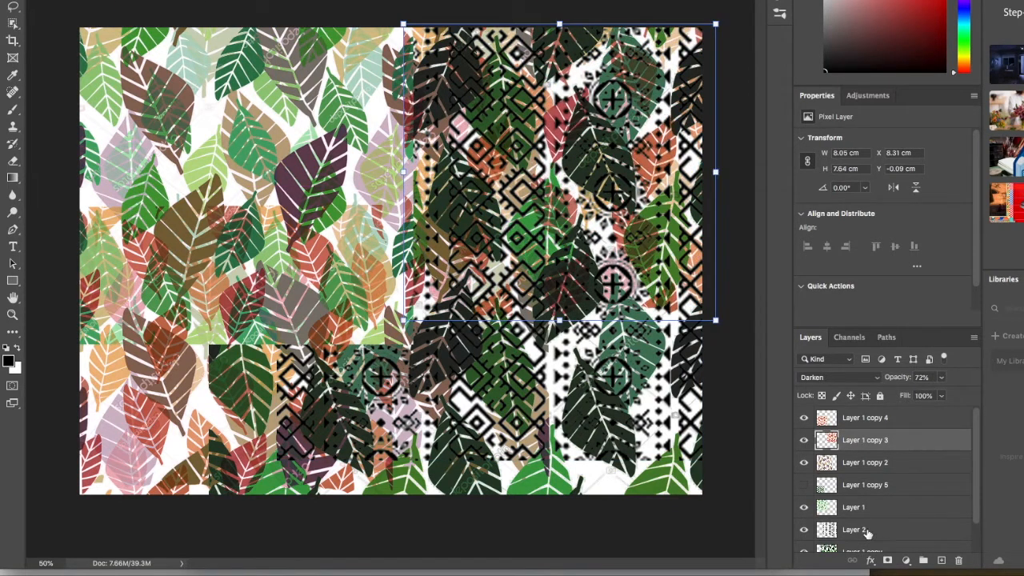
- Lower the opacity of the motif layer, Layer 2, to 49%
scroll(884, 478, down, 1)
click(875, 496)
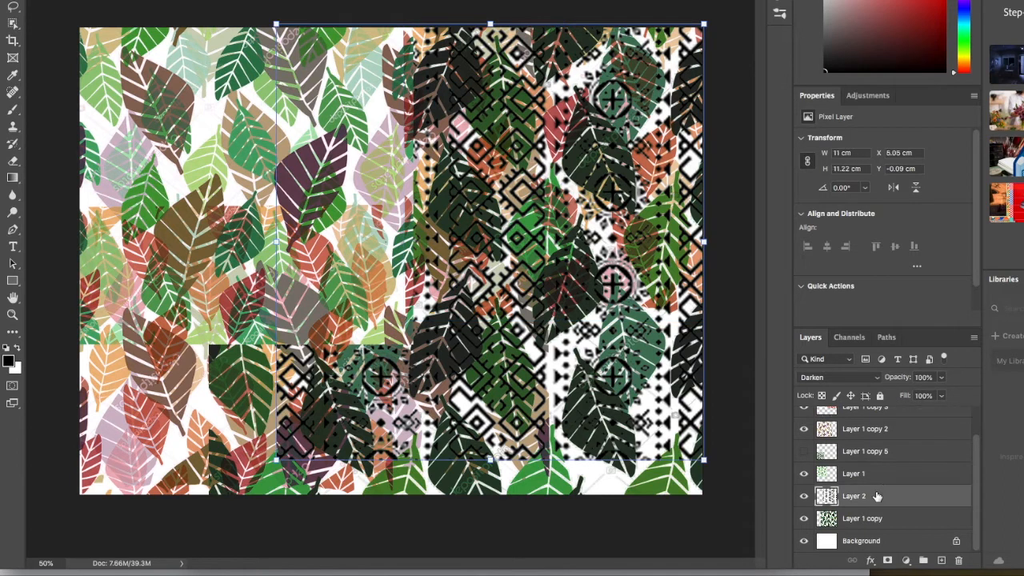
click(944, 381)
drag(946, 393, 903, 395)
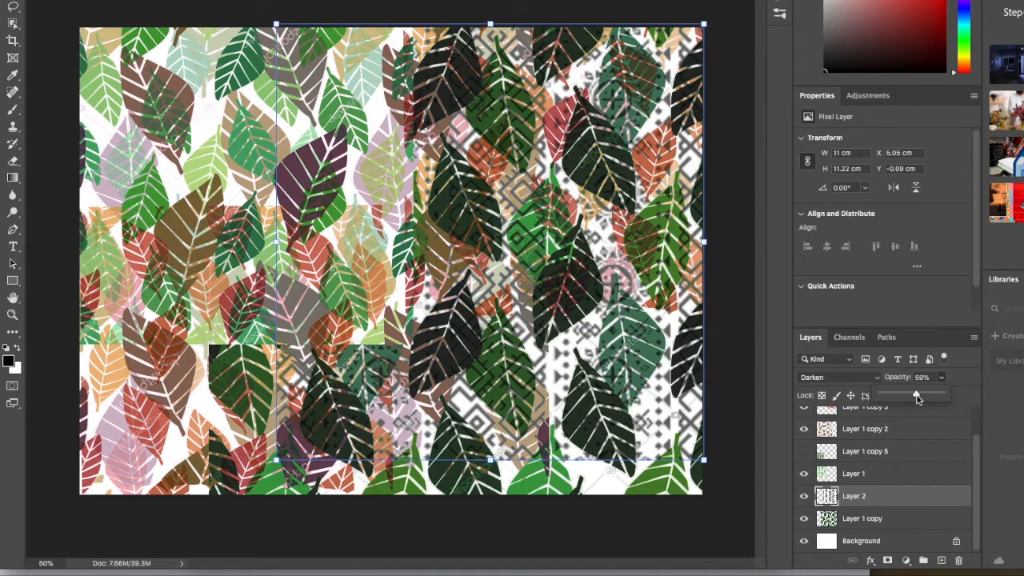
drag(911, 395, 910, 396)
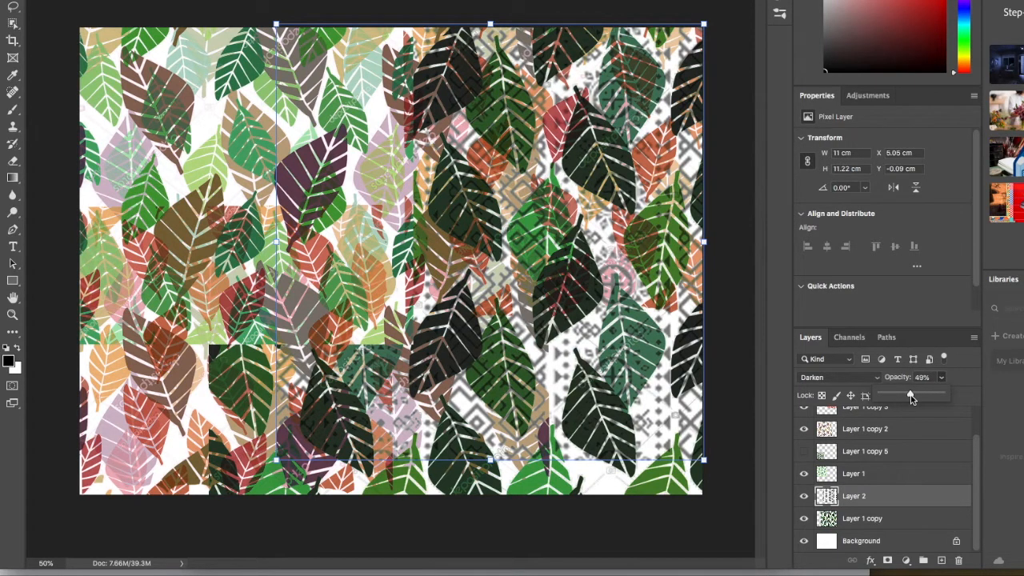
- Move Layer 1 copy back above the motif layer and set its opacity to 100%
click(877, 520)
drag(877, 520, 880, 490)
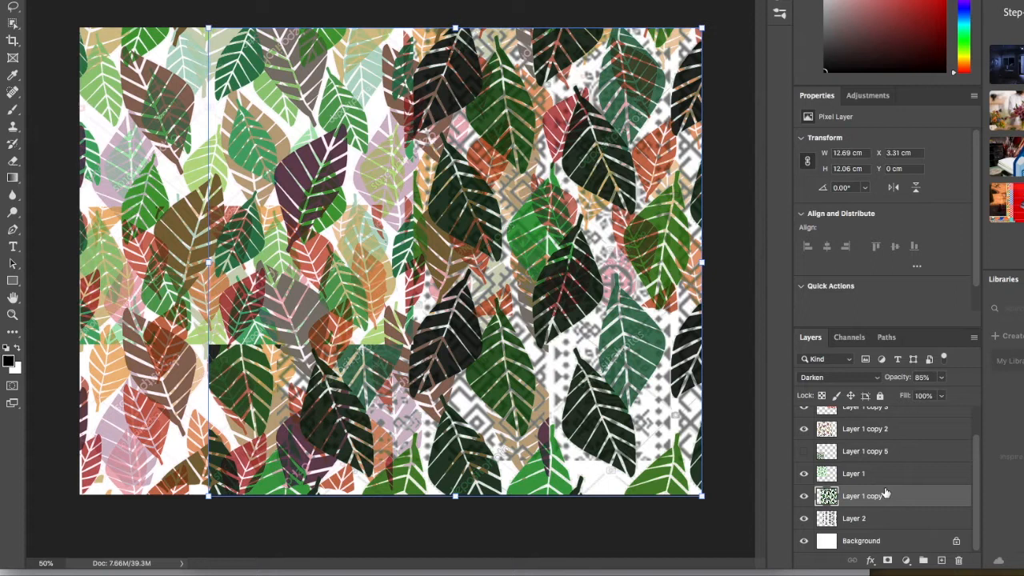
click(941, 377)
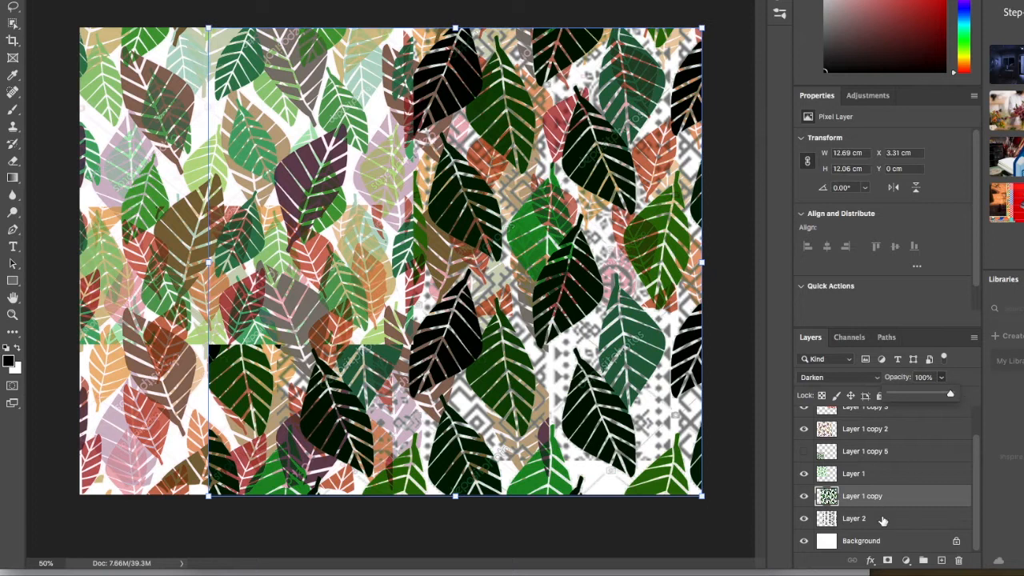
- Raise the opacity of the motif layer, Layer 2, to 100%
click(886, 518)
click(941, 378)
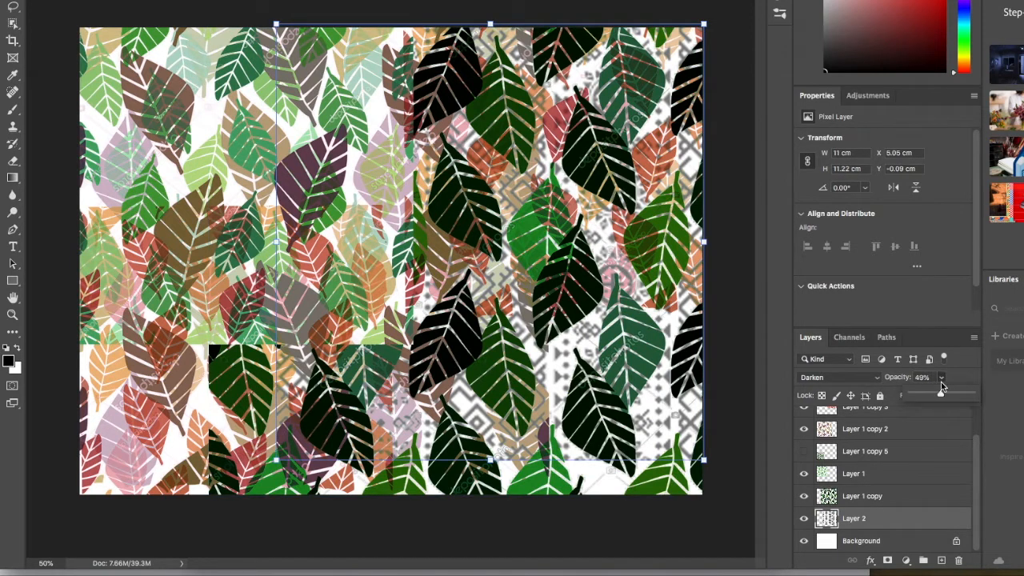
drag(939, 395, 971, 395)
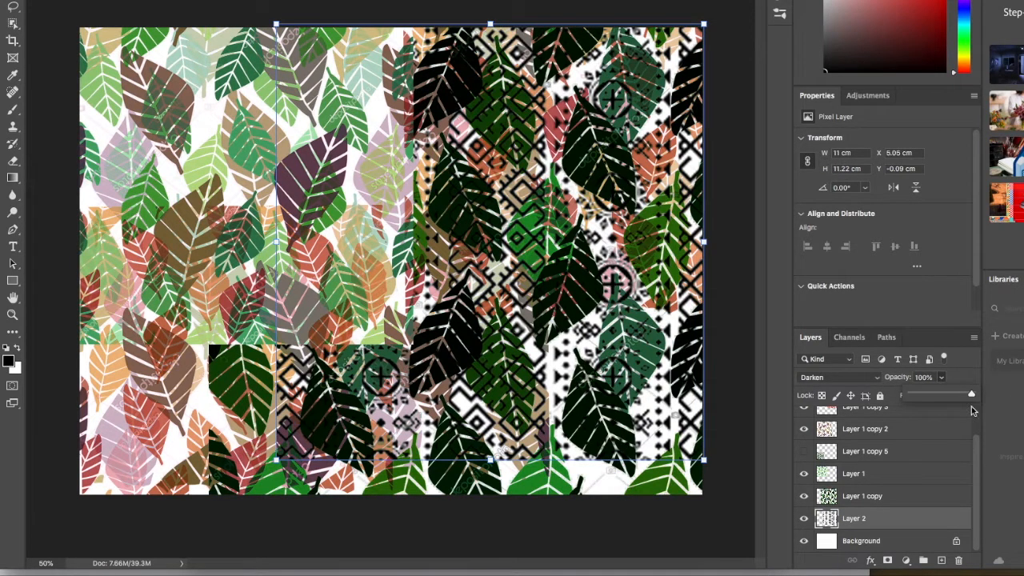
- Shift the dark Layer 1 copy leaves left to about X -1.29 cm and the motif layer down to about Y 0.84 cm
click(559, 522)
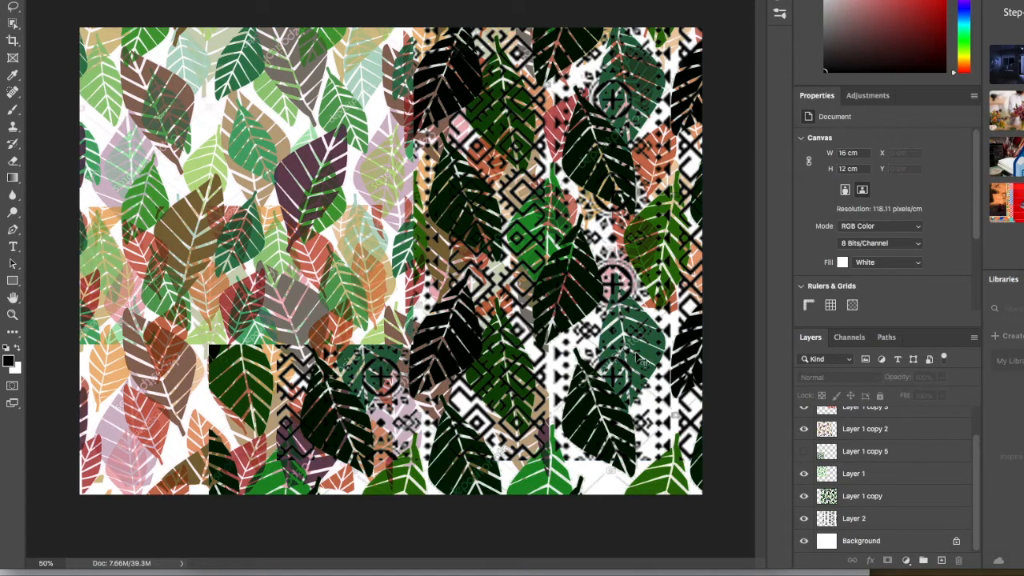
drag(628, 384, 444, 382)
drag(632, 408, 630, 432)
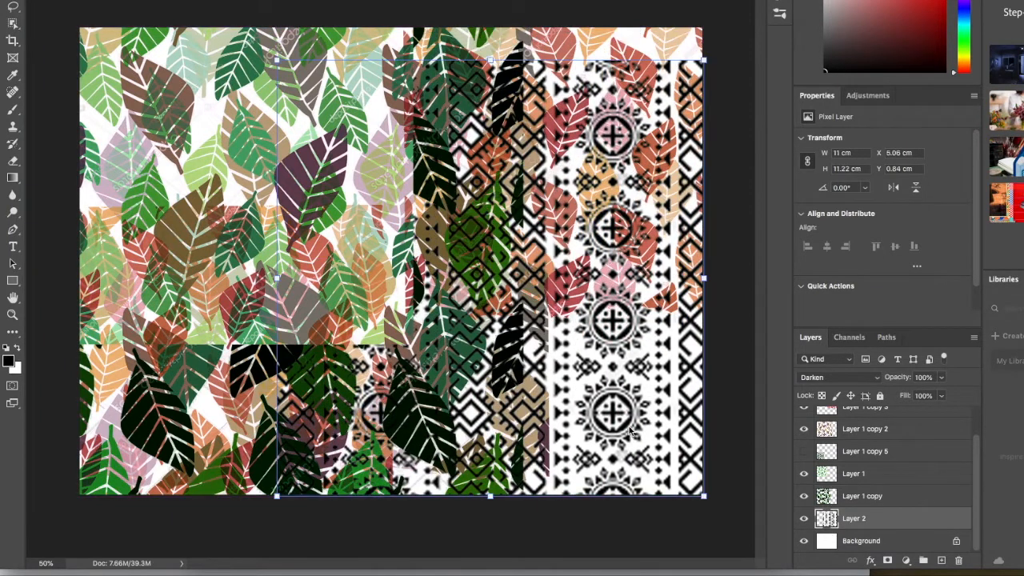
- Move the red Layer 1 copy 4 leaves to the canvas's lower right, at about X 8 cm, Y 4.92 cm
click(182, 372)
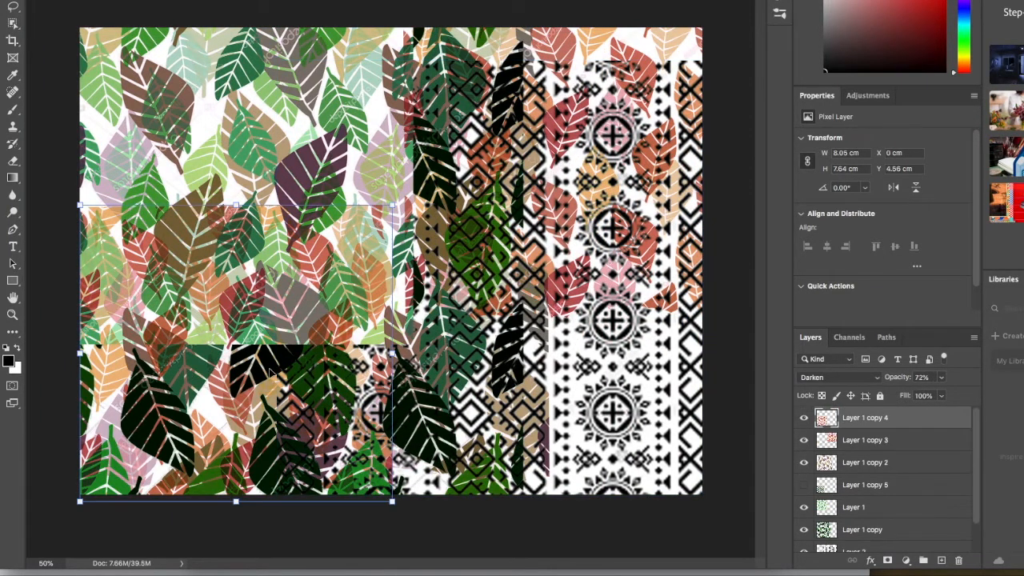
drag(272, 370, 587, 385)
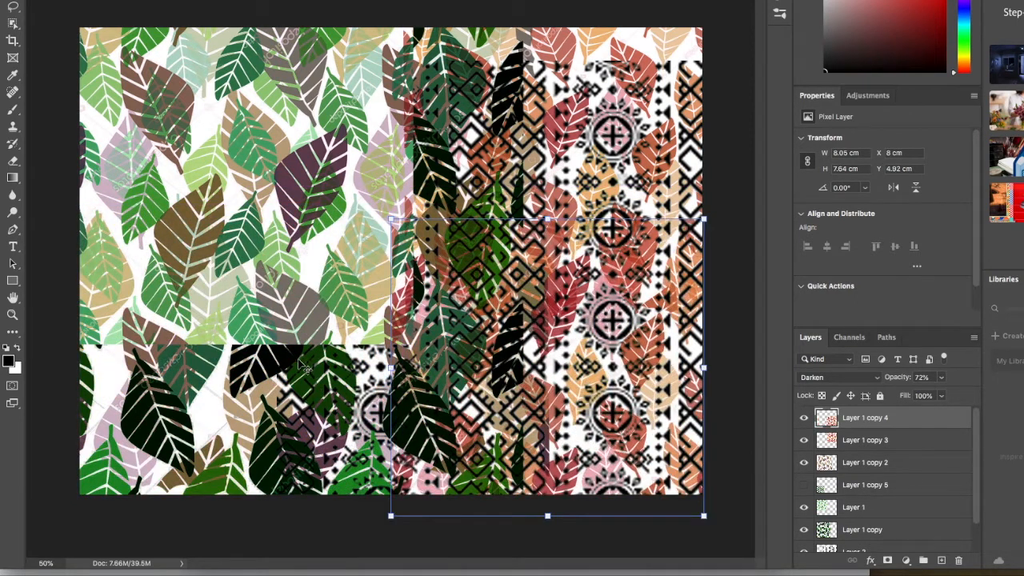
- Move Layer 1 copy 2 to about X 0 cm, Y 0.84 cm, and shift Layer 1 copy 4 right by about 0.74 cm
click(292, 358)
mouse_move(291, 358)
mouse_down()
mouse_move(332, 354)
mouse_move(293, 356)
mouse_up()
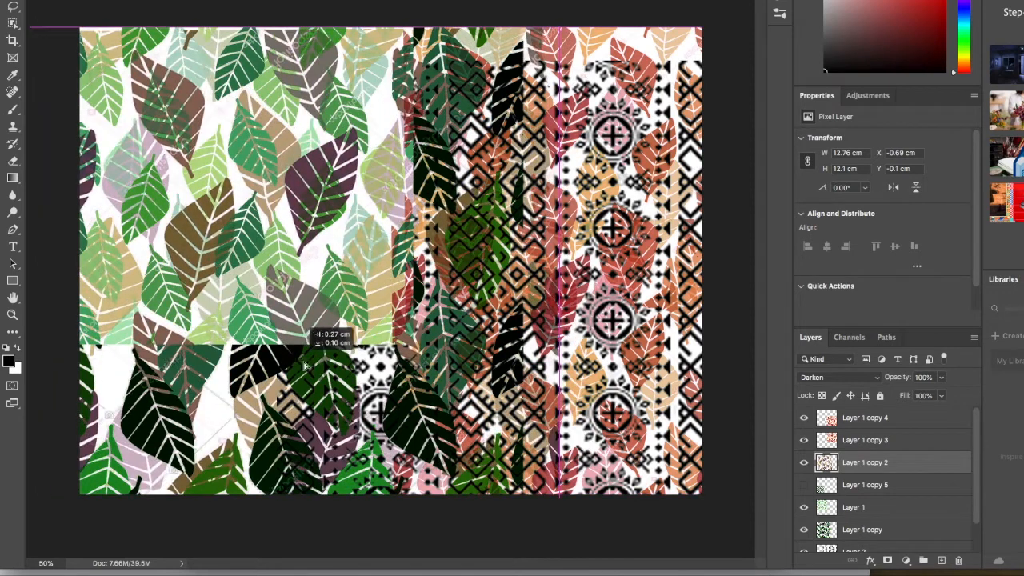
drag(297, 363, 375, 409)
drag(143, 406, 91, 397)
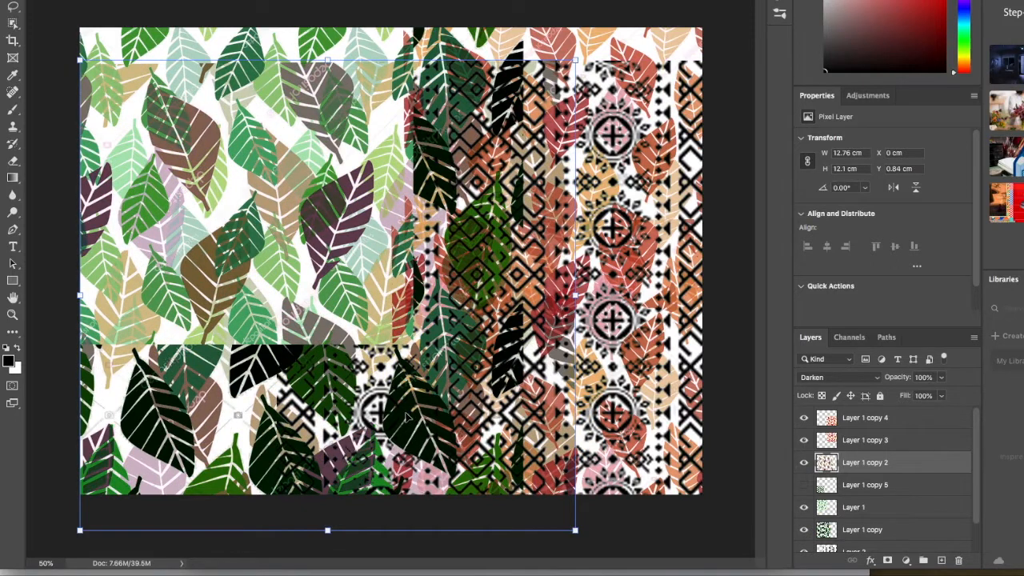
click(406, 416)
drag(400, 415, 428, 410)
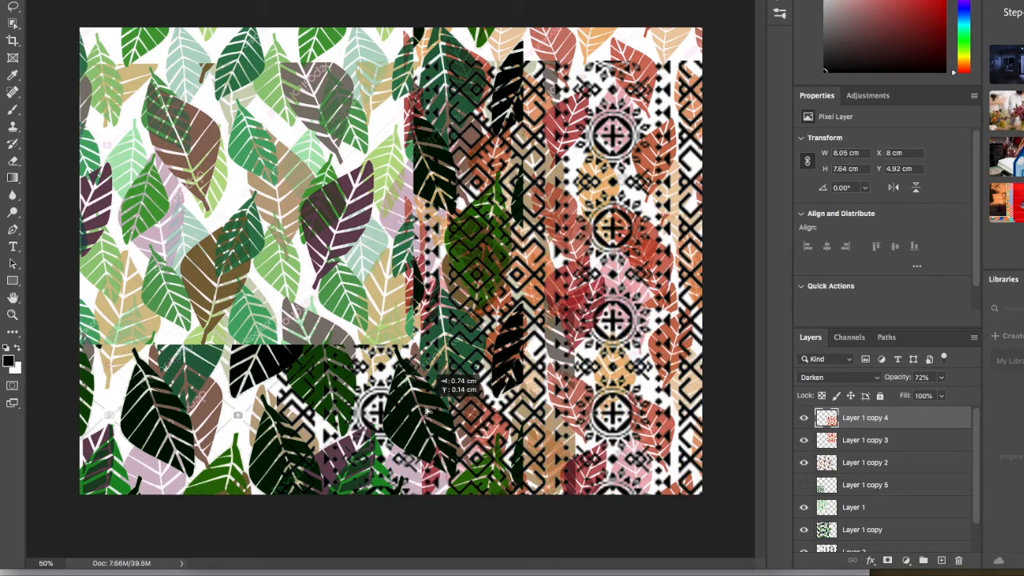
- Nudge Layer 1 copy right to X -1.22 cm and move Layer 1 copy 4 to about X 5.6 cm, Y 3.07 cm
click(844, 530)
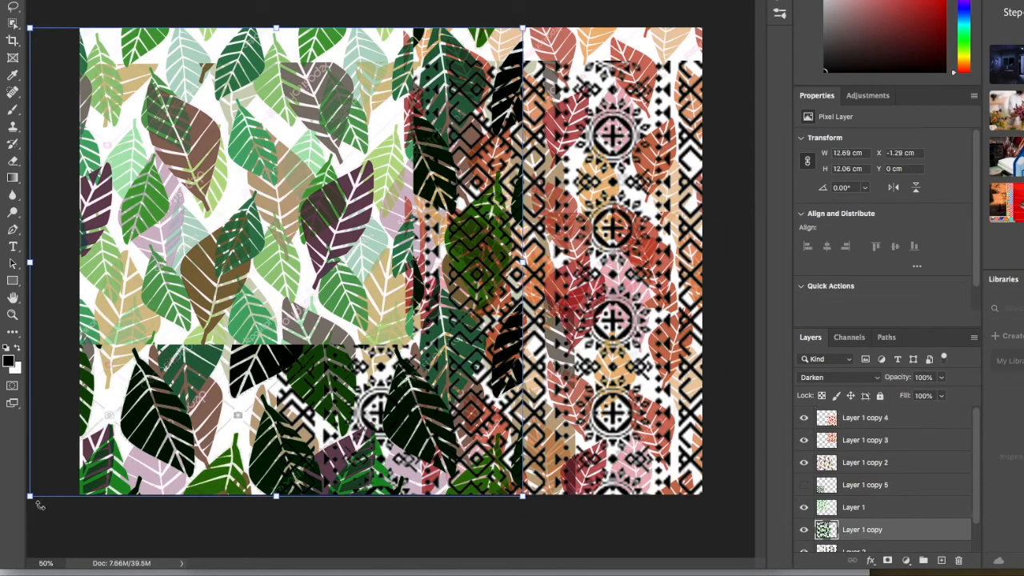
key(Right)
key(Right)
key(Right)
key(Right)
key(Right)
key(Right)
key(Right)
key(Right)
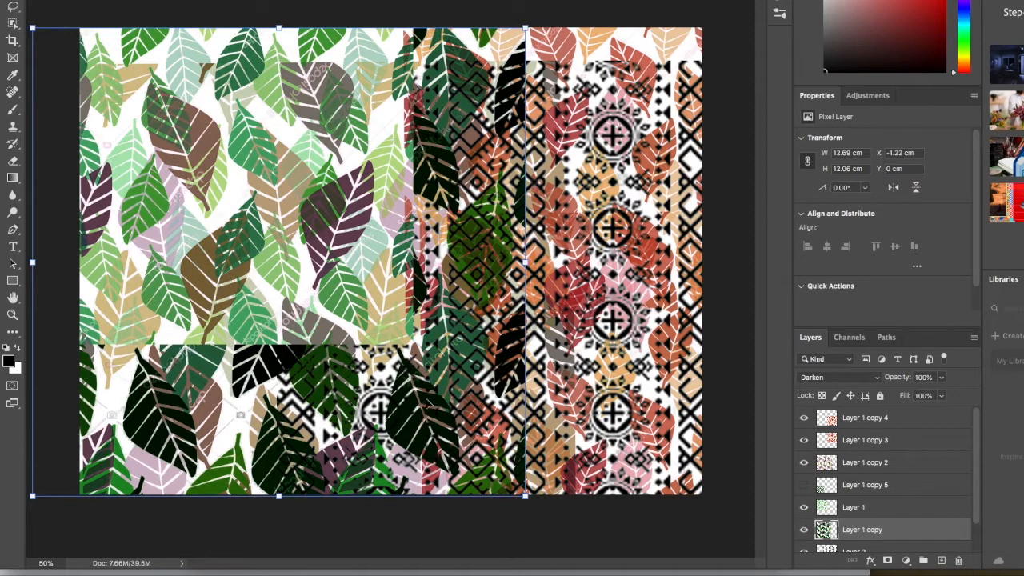
drag(428, 406, 326, 406)
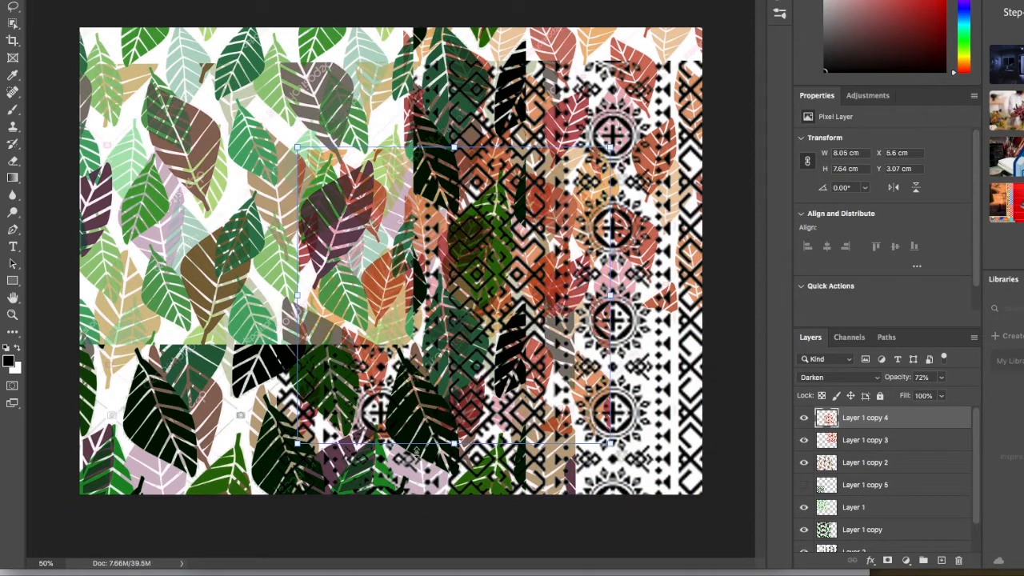
- Move the dark Layer 1 copy leaves right to about X 3.37 cm, Y 0.14 cm and Layer 1 copy 2 to about X -0.25 cm
drag(171, 420, 189, 477)
drag(185, 424, 365, 422)
drag(152, 297, 137, 428)
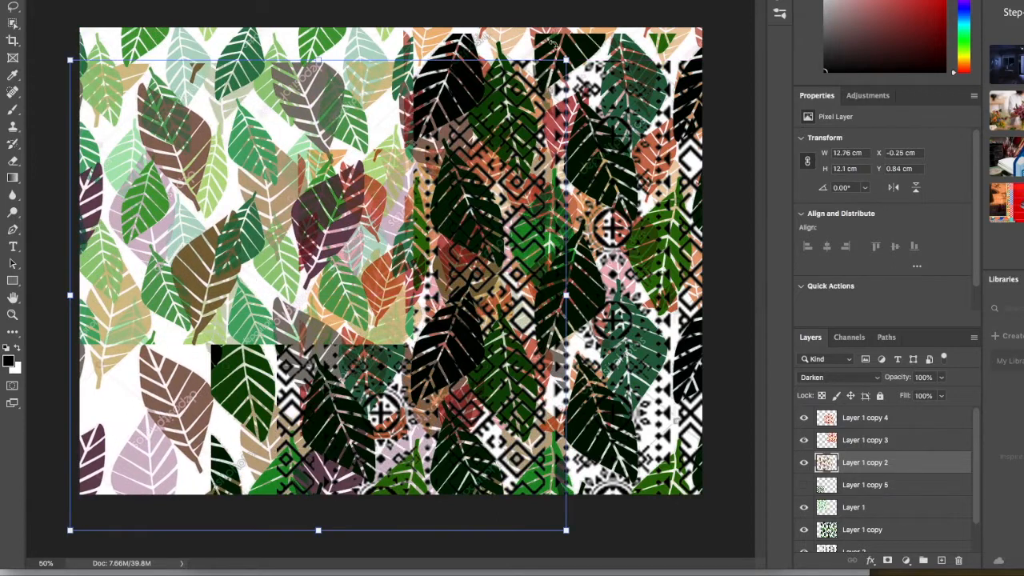
- Enlarge Layer 1 copy 2 to about 13.77 by 13.06 cm and position Layer 1 copy 3 at about X 8.31 cm, Y 2.83 cm
drag(565, 60, 604, 23)
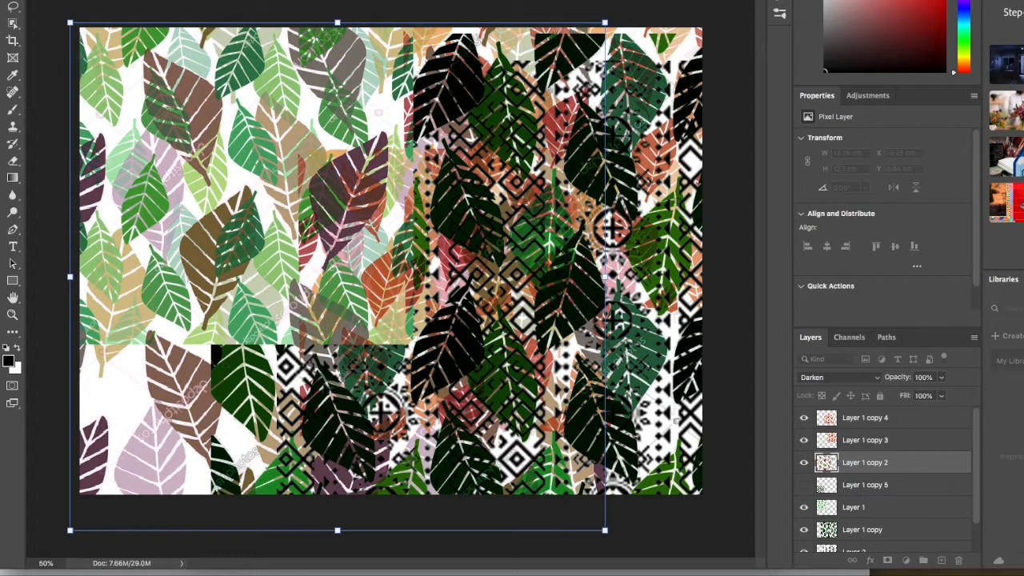
drag(591, 44, 588, 51)
drag(587, 414, 596, 396)
drag(698, 214, 695, 313)
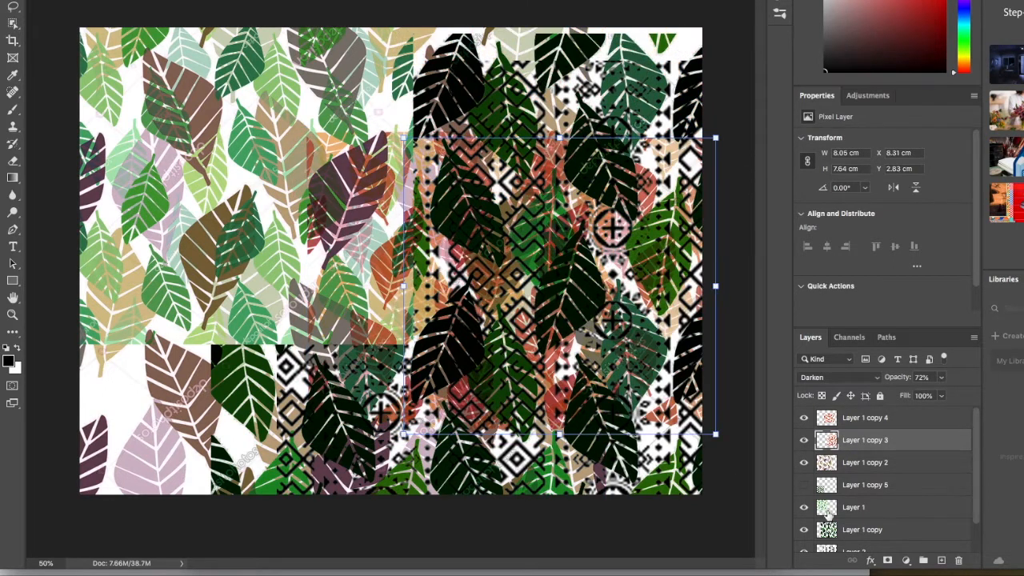
- Enlarge the dark Layer 1 copy leaves to about 12.84 by 12.2 cm and position them at X 3.22 cm, Y 0 cm
click(850, 534)
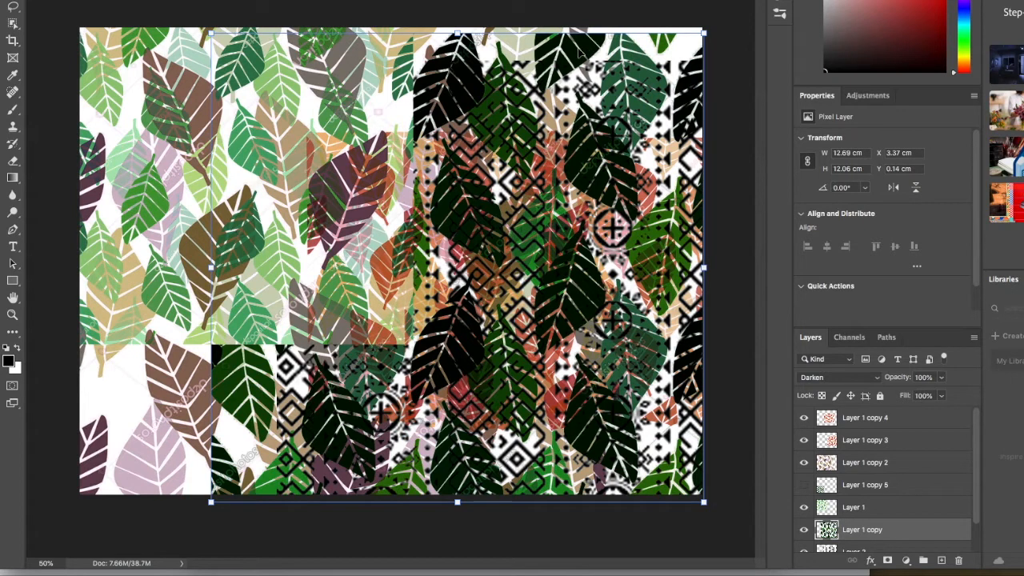
drag(456, 31, 456, 29)
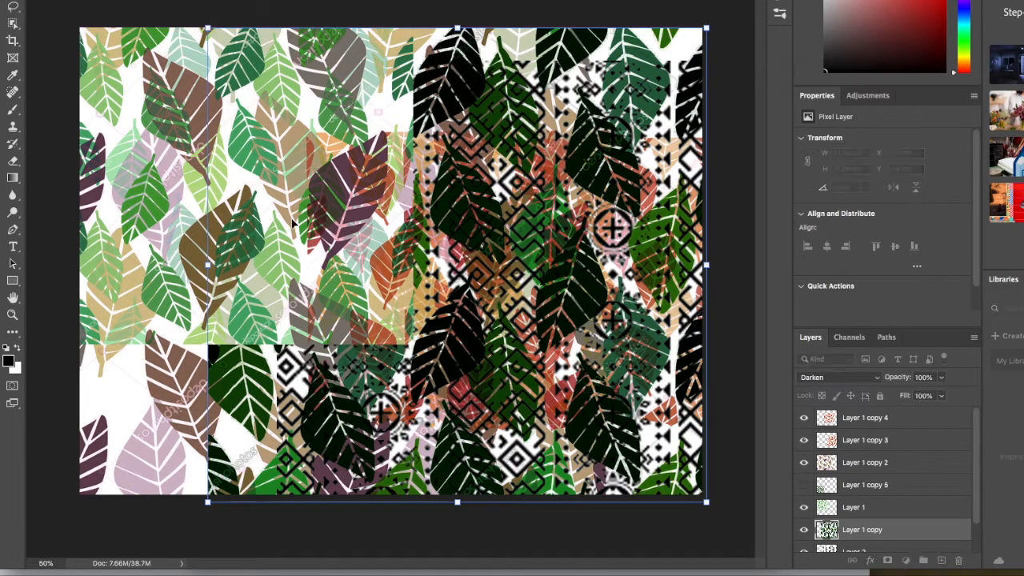
drag(332, 214, 331, 212)
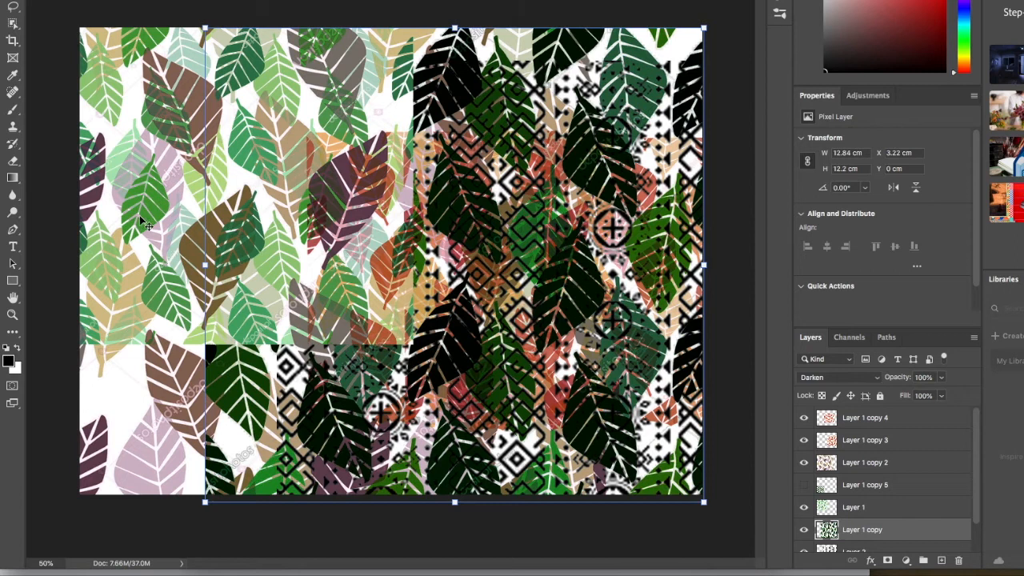
- Shift Layer 1 copy 2 right and move the light green Layer 1 leaves down to X 0 cm, Y 3.85 cm
click(181, 306)
mouse_move(177, 302)
mouse_down()
mouse_move(183, 256)
mouse_move(176, 293)
mouse_up()
drag(135, 341, 245, 325)
click(159, 298)
drag(160, 298, 158, 446)
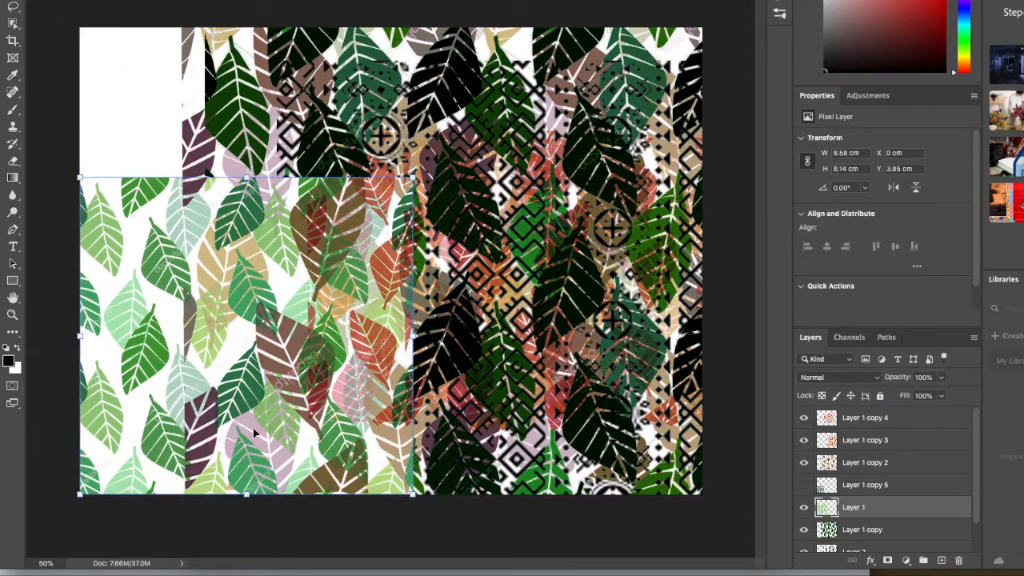
- Set Layer 1 to Multiply, then move it to the canvas's upper left and Layer 1 copy 2 to about X -0.19 cm, Y -0.52 cm
click(878, 380)
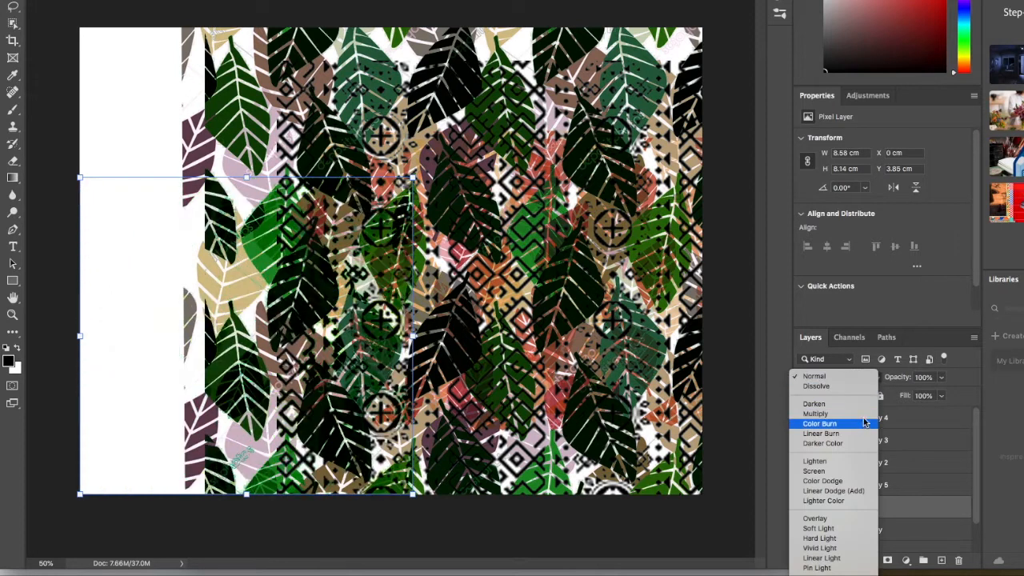
click(864, 416)
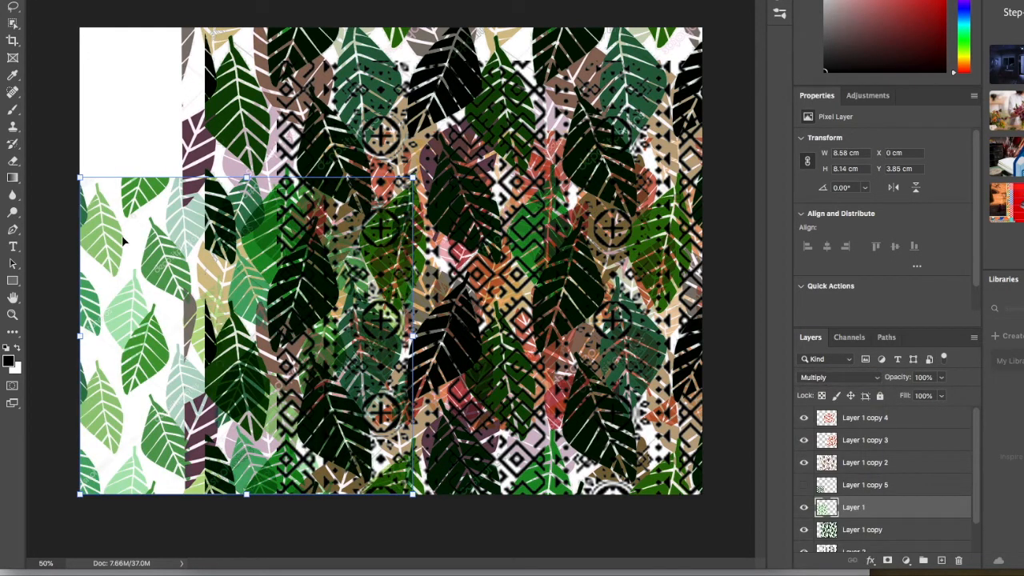
drag(123, 242, 108, 86)
drag(214, 355, 113, 382)
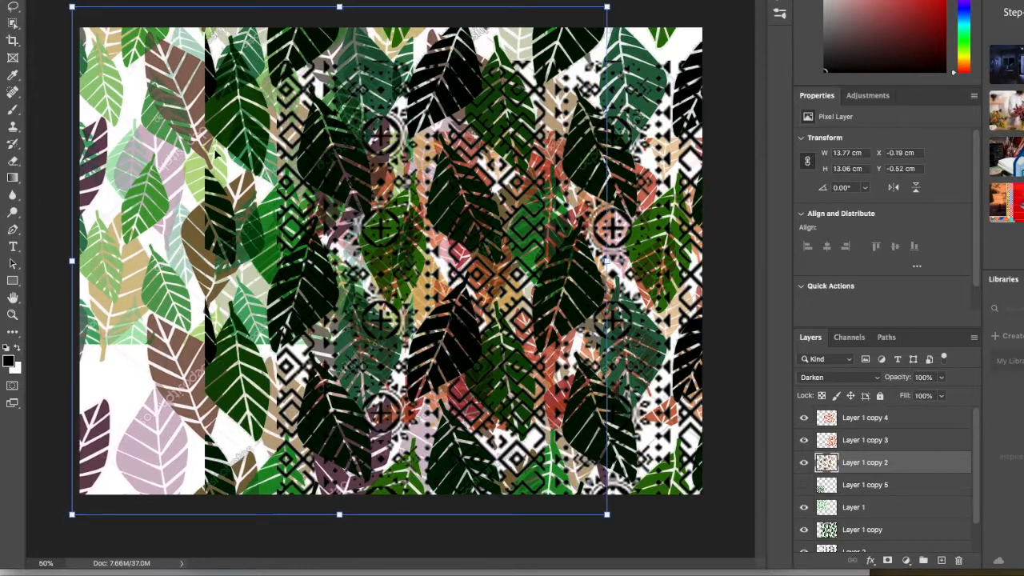
- Reveal Layer 1 copy 5 to enlarge it from its upper right corner, then hide the layer
click(881, 491)
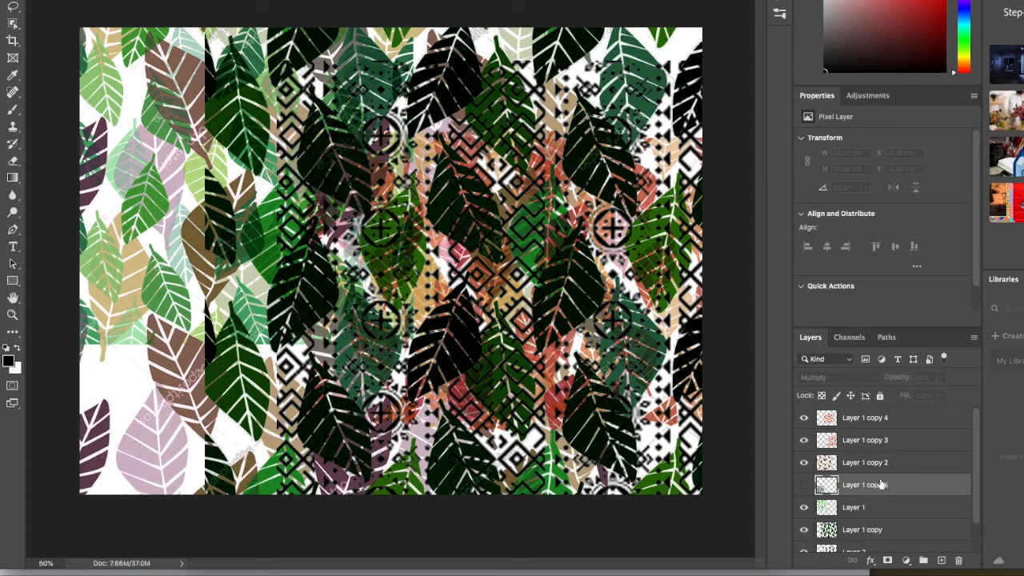
click(805, 486)
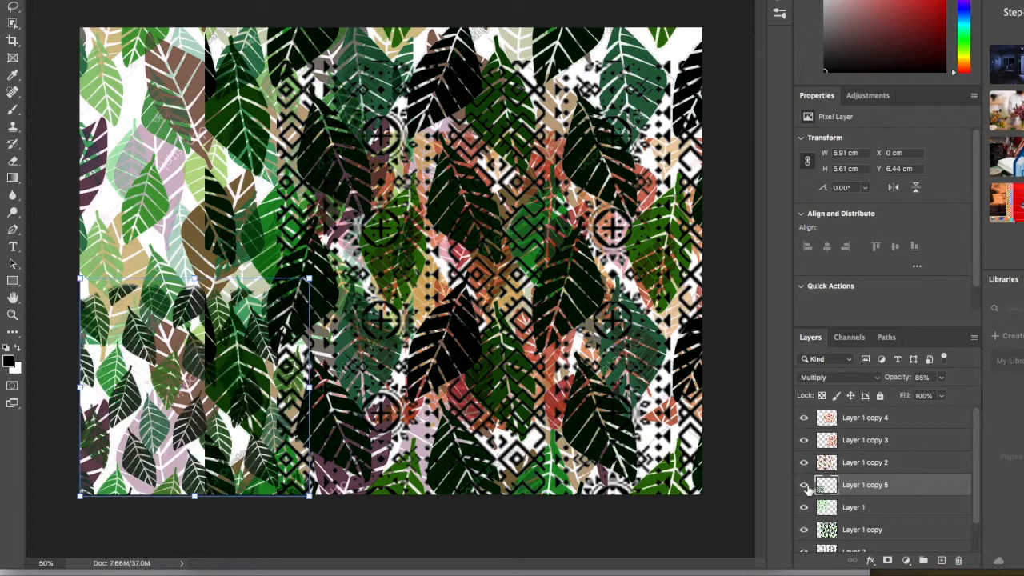
drag(310, 277, 332, 256)
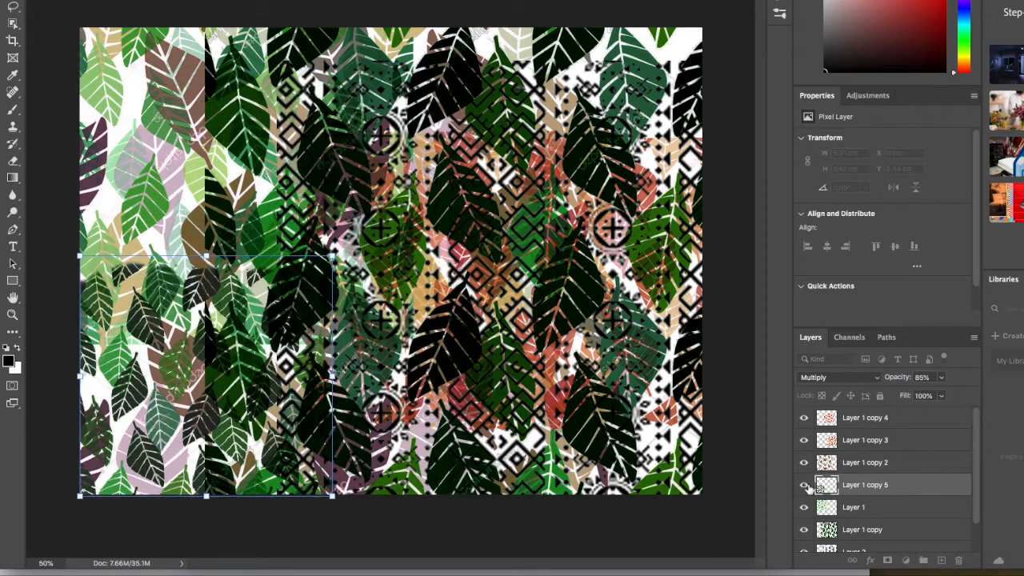
click(804, 486)
- Move the red Layer 1 copy 4 leaves to the canvas's lower left, at about X -0.56 cm, Y 4.56 cm
click(845, 441)
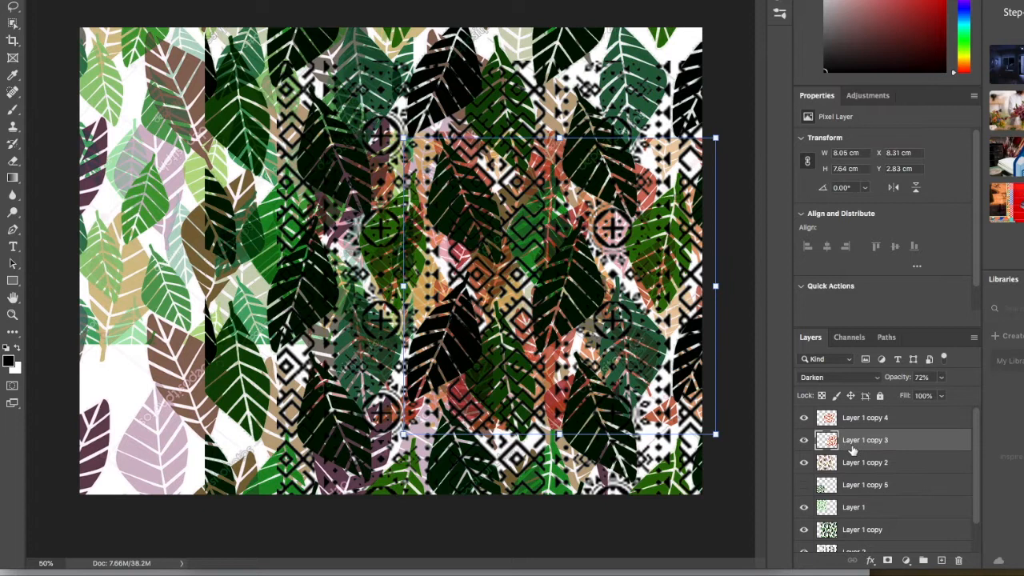
drag(717, 316, 583, 270)
mouse_move(663, 296)
mouse_down()
mouse_move(623, 298)
mouse_move(666, 293)
mouse_up()
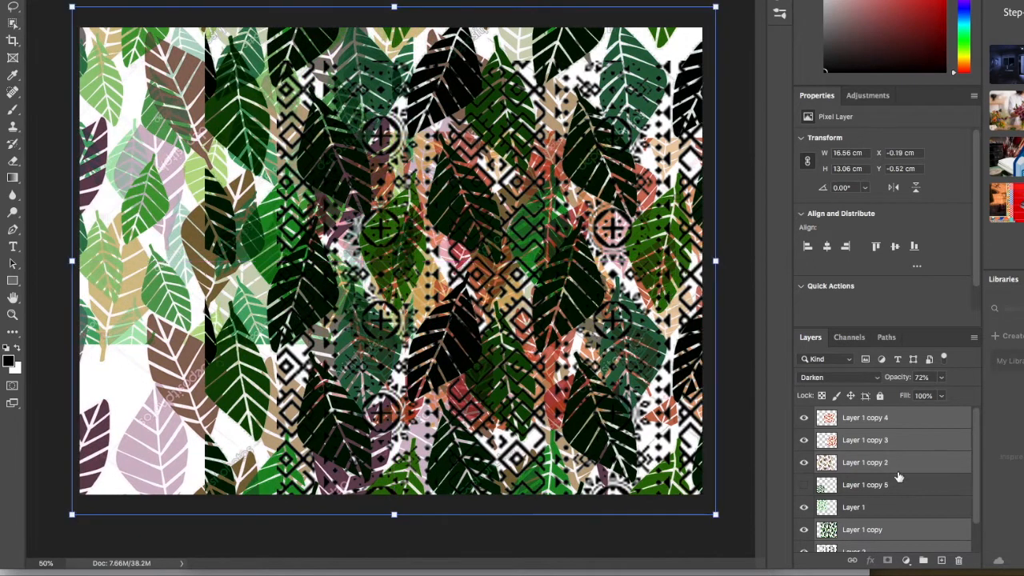
click(925, 491)
click(866, 442)
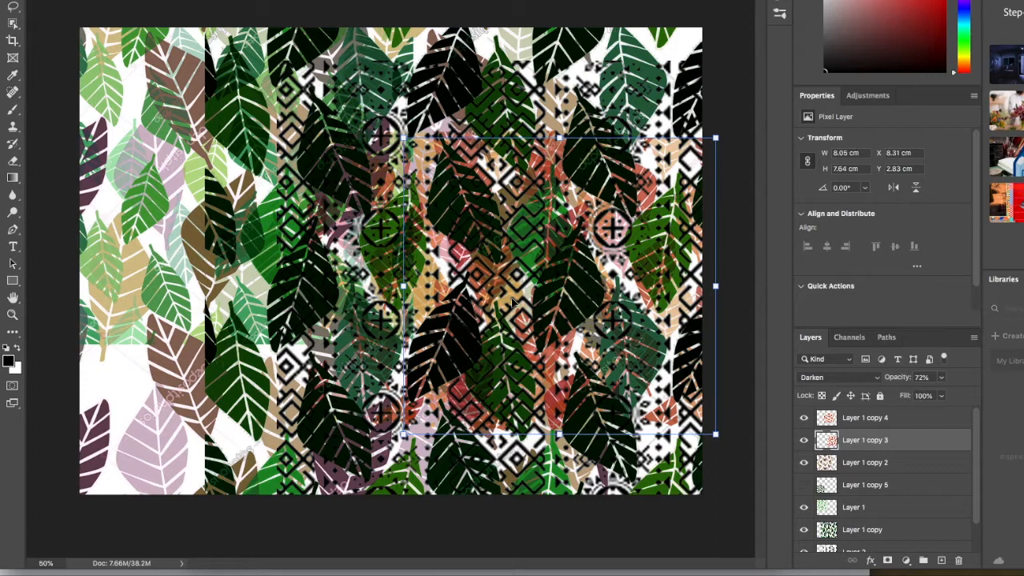
drag(508, 297, 260, 371)
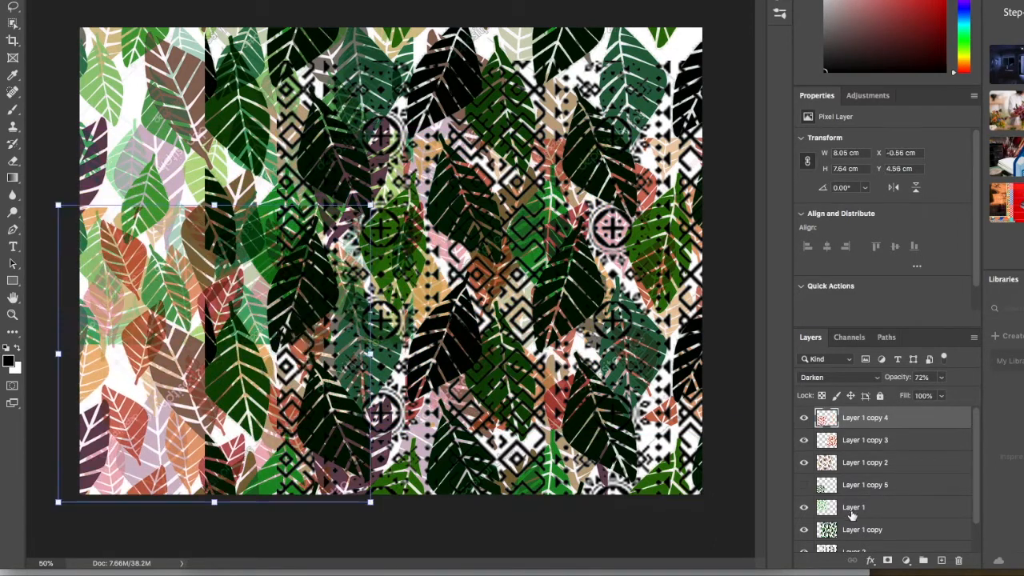
- Scale the Layer 2 motif down to about 4.11 by 4.19 cm and place it in the canvas's upper right corner
scroll(856, 460, down, 2)
click(870, 522)
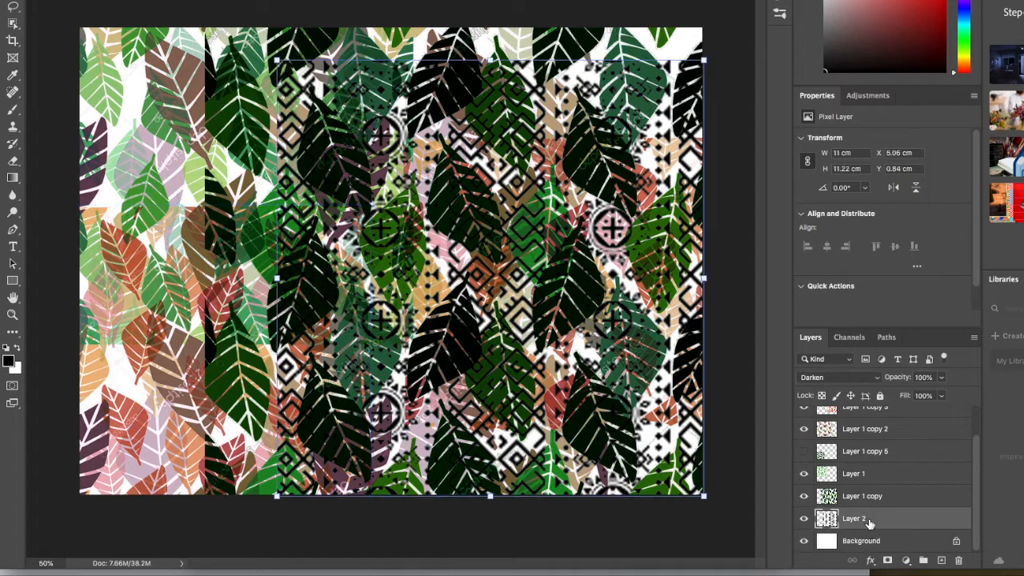
drag(277, 60, 242, 26)
drag(241, 262, 543, 256)
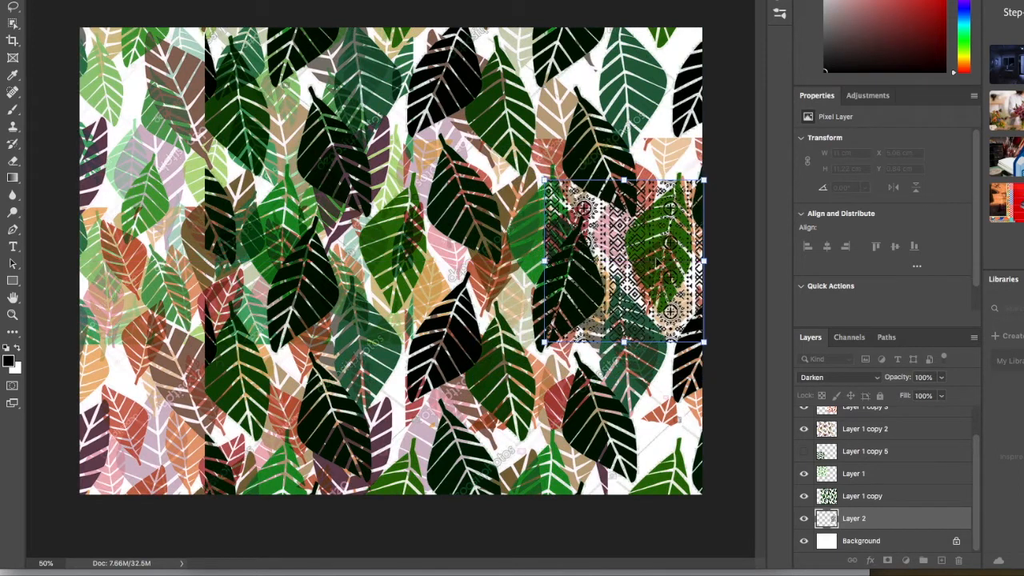
drag(639, 262, 632, 109)
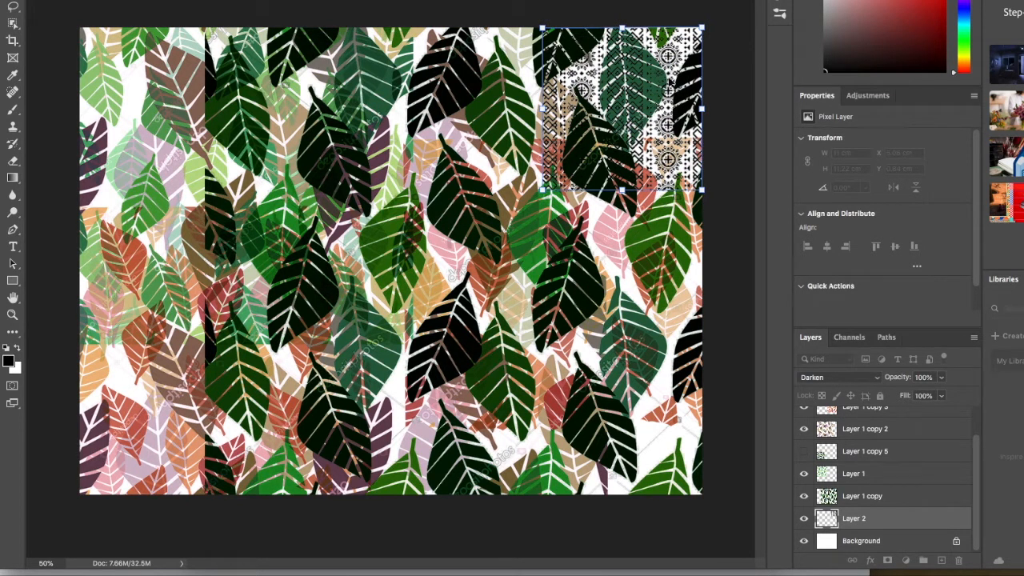
- Duplicate Layer 2 and move the copy below the original motif tile, to about X 12.16 cm, Y 4.19 cm
right_click(884, 524)
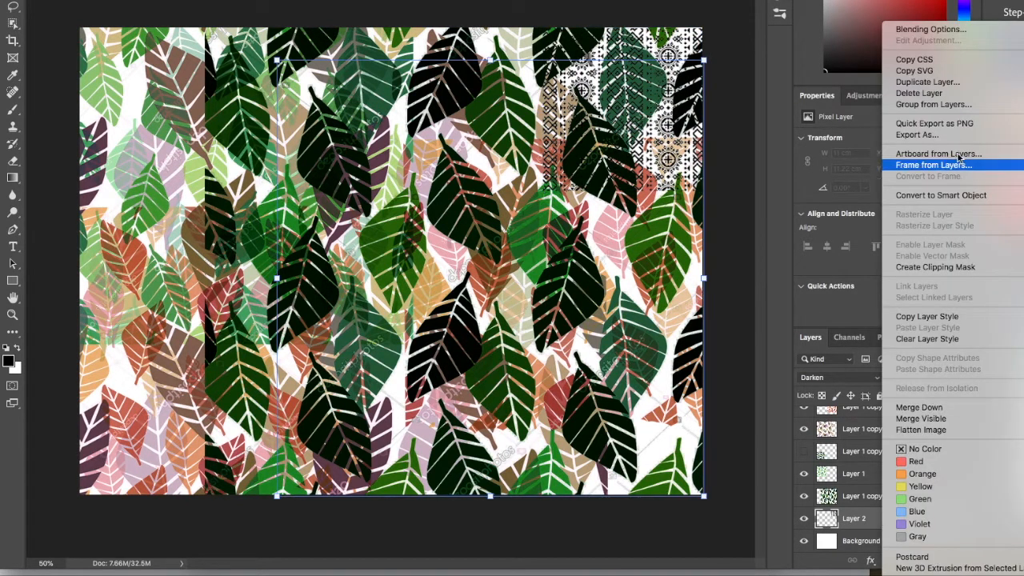
click(925, 83)
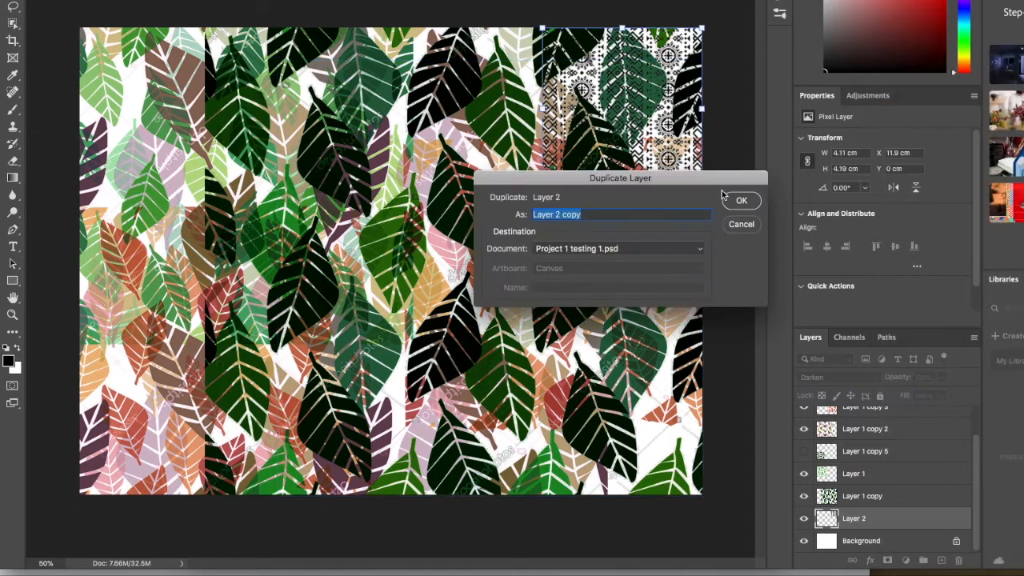
click(741, 200)
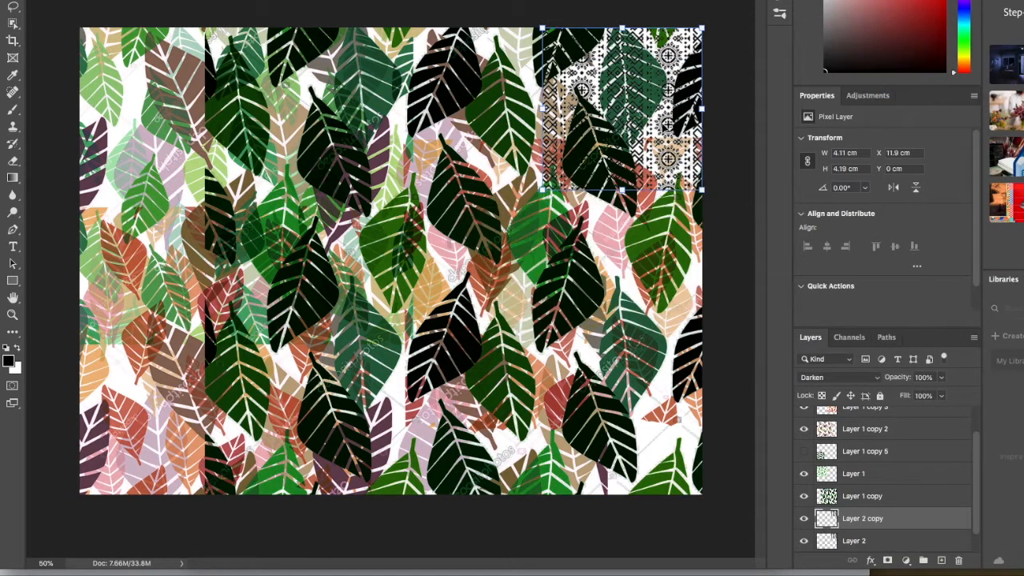
drag(646, 120, 640, 272)
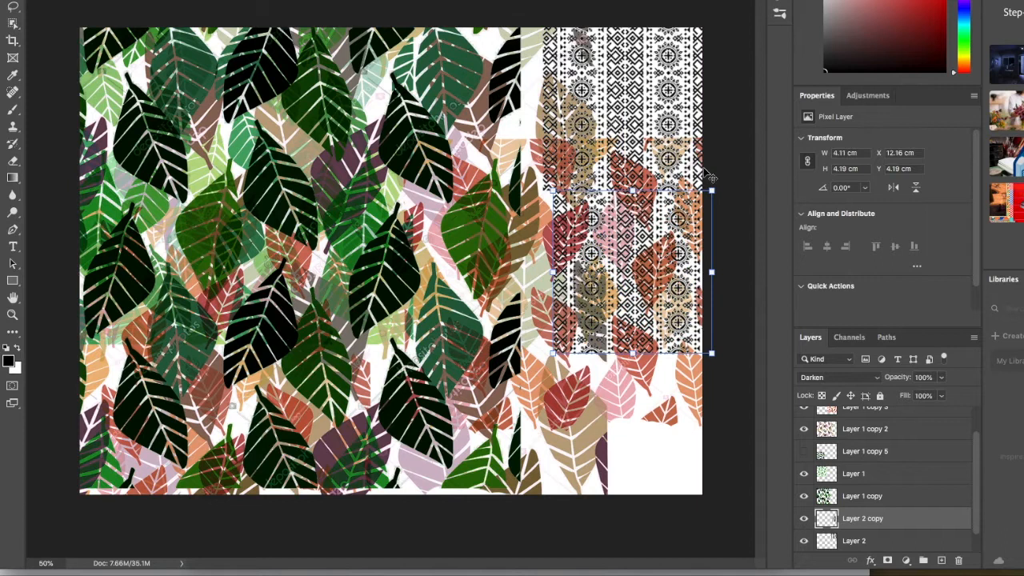
- Shift the red leaves left off the motif strip and align Layer 2 copy flush beneath the original tile
click(731, 163)
mouse_move(618, 239)
mouse_down()
mouse_move(630, 238)
mouse_move(448, 245)
mouse_move(612, 248)
mouse_up()
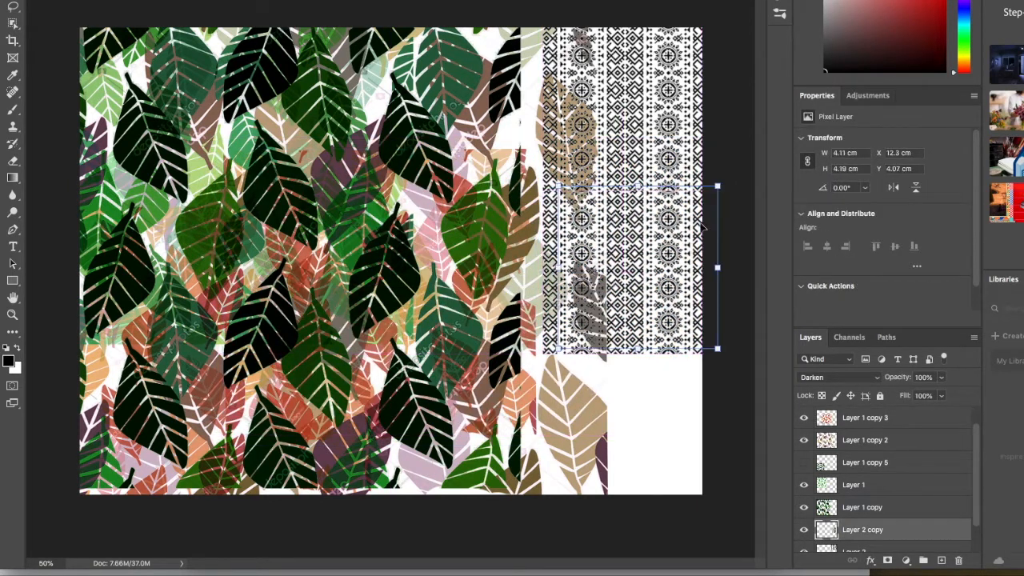
drag(684, 247, 681, 223)
click(738, 177)
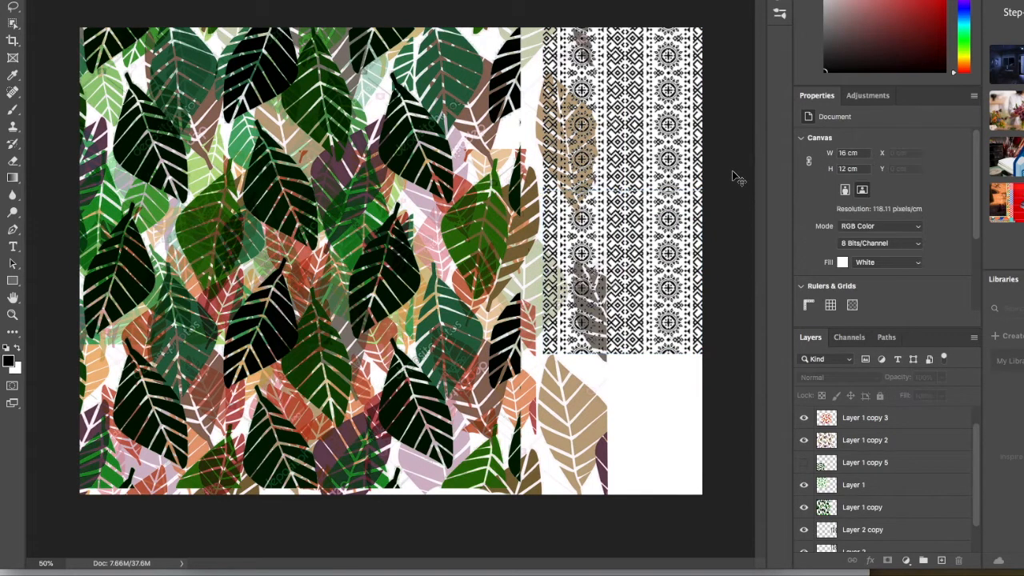
- Move Layer 1 copy 2 right to about X 2.24 cm and the red Layer 1 copy 3 leaves to the canvas's lower right
drag(416, 158, 502, 147)
click(259, 185)
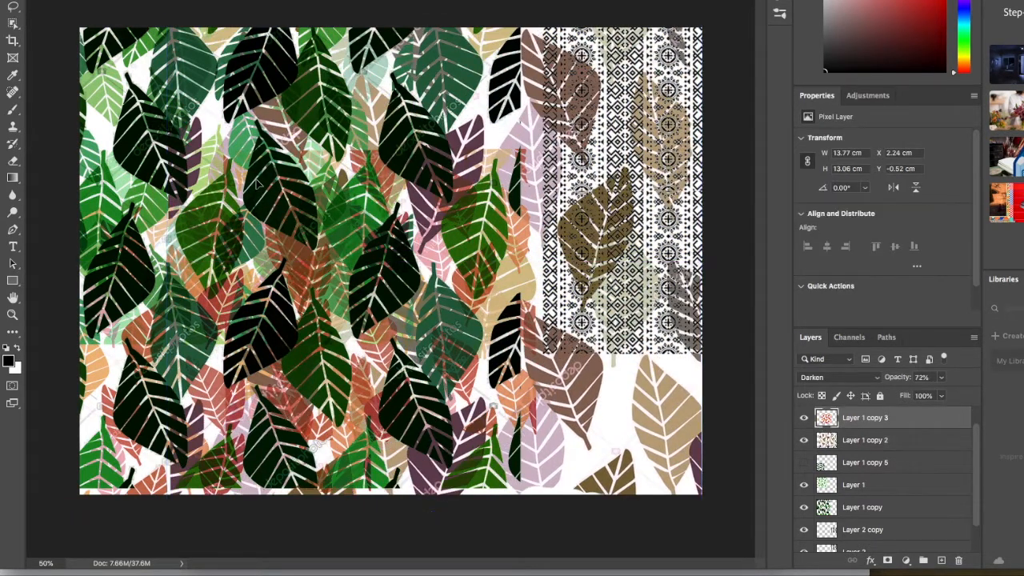
drag(278, 186, 421, 253)
- Move the Layer 1 leaves to the canvas's upper right and the dark Layer 1 copy to about X -2.07 cm, Y 0.14 cm
click(134, 146)
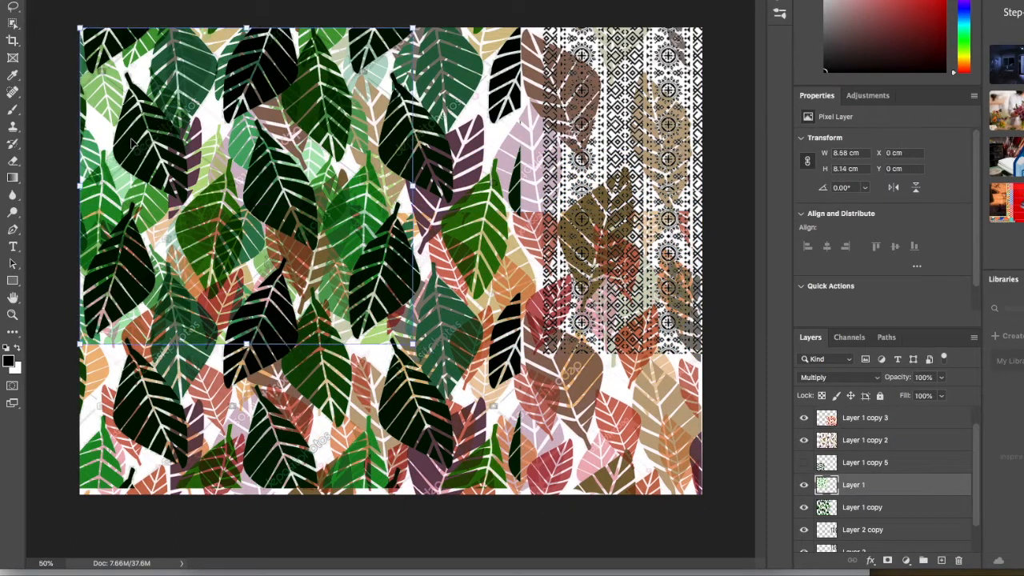
drag(128, 146, 402, 138)
drag(149, 159, 103, 165)
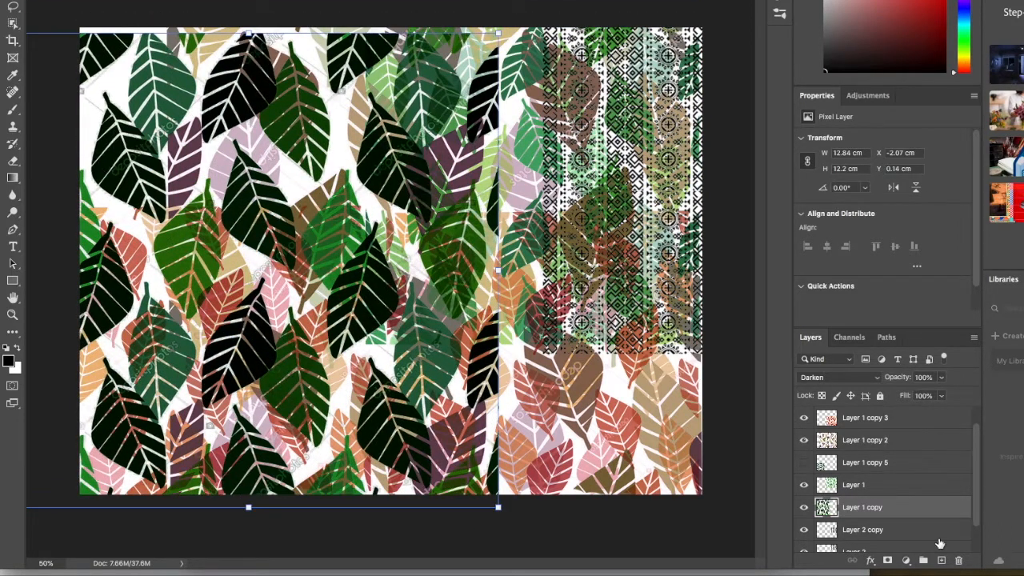
- Duplicate the dark Layer 1 copy and move Layer 1 copy 2 left to about X 1.4 cm, Y -0.52 cm
right_click(892, 512)
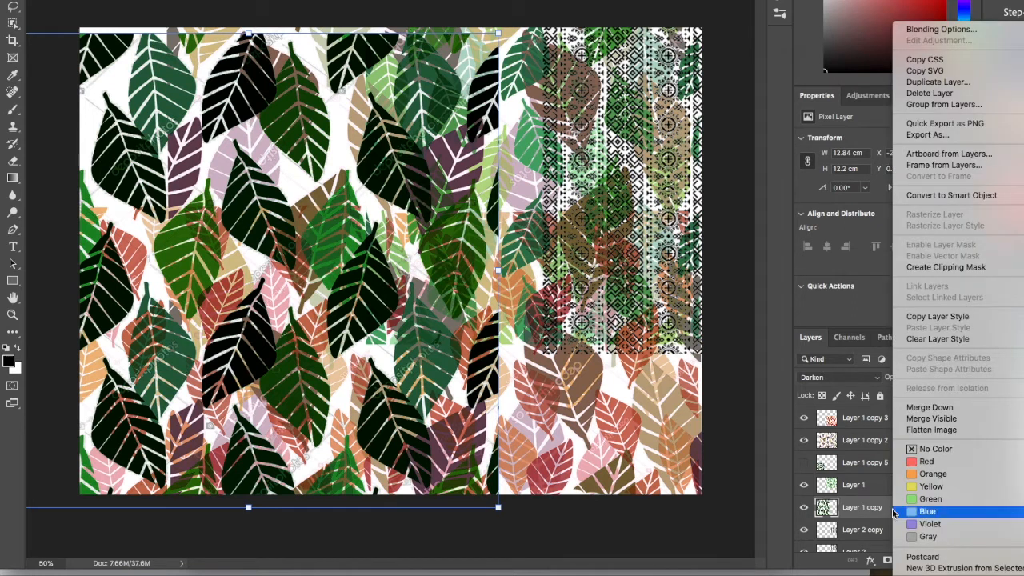
click(937, 82)
click(743, 201)
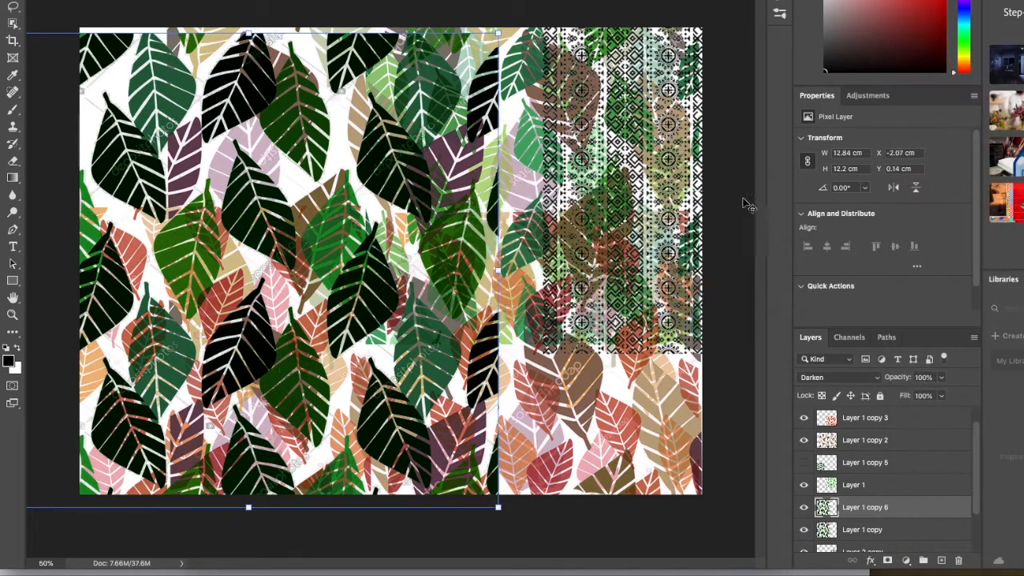
drag(402, 167, 341, 169)
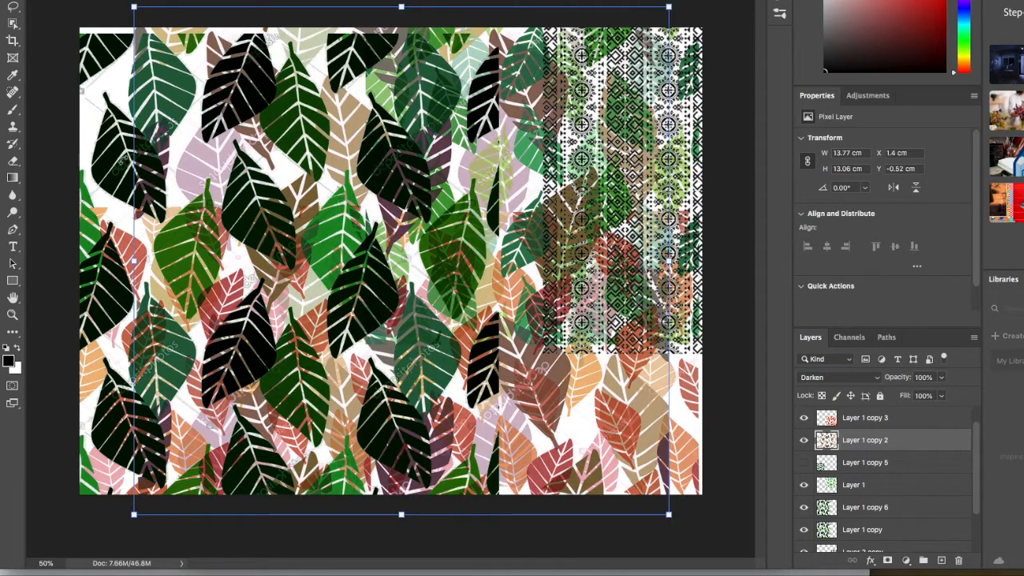
- Select the duplicated dark leaves, Layer 1 copy 6, and move them right to about X 3.16 cm, Y 0.33 cm
click(112, 164)
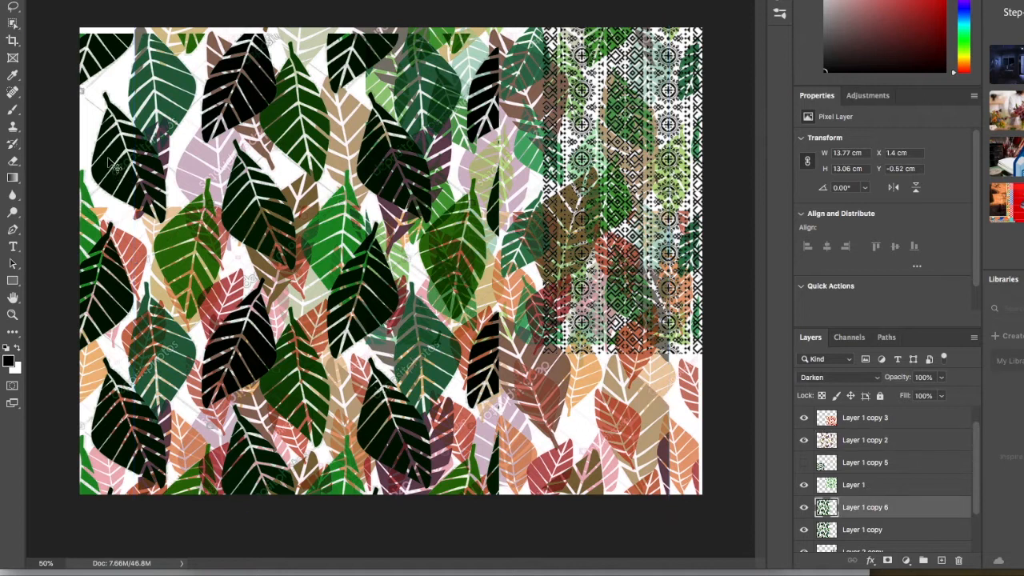
right_click(110, 161)
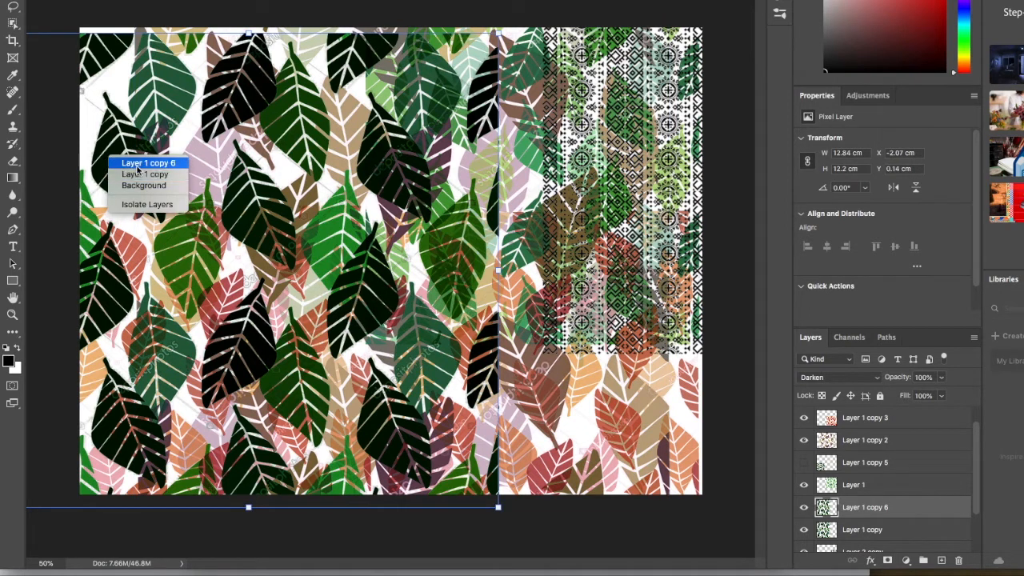
click(137, 164)
drag(108, 160, 315, 171)
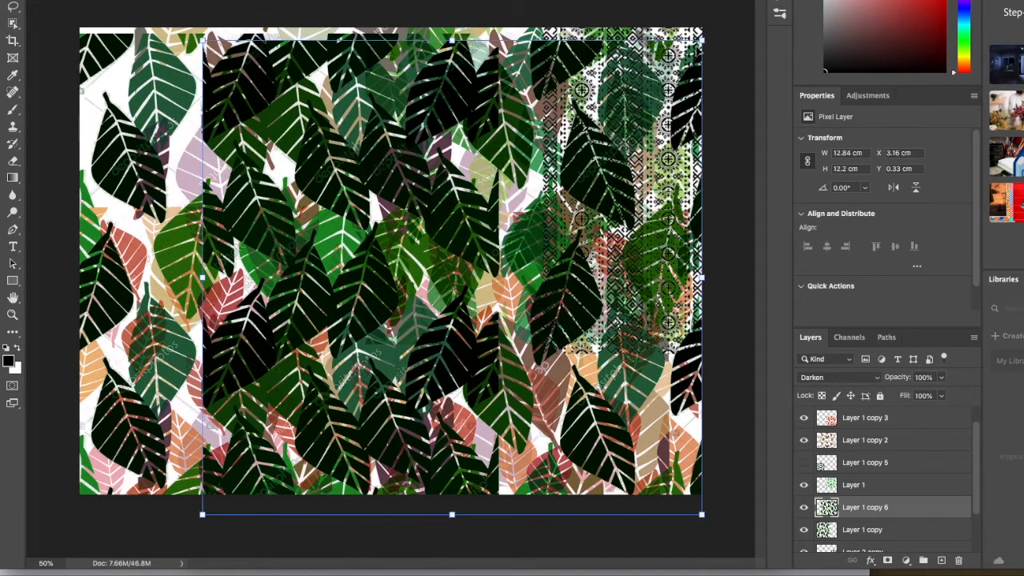
- Rotate Layer 1 copy 6 half a turn and enlarge it to about 13.2 × 12.55 cm
drag(703, 30, 342, 382)
drag(452, 40, 451, 28)
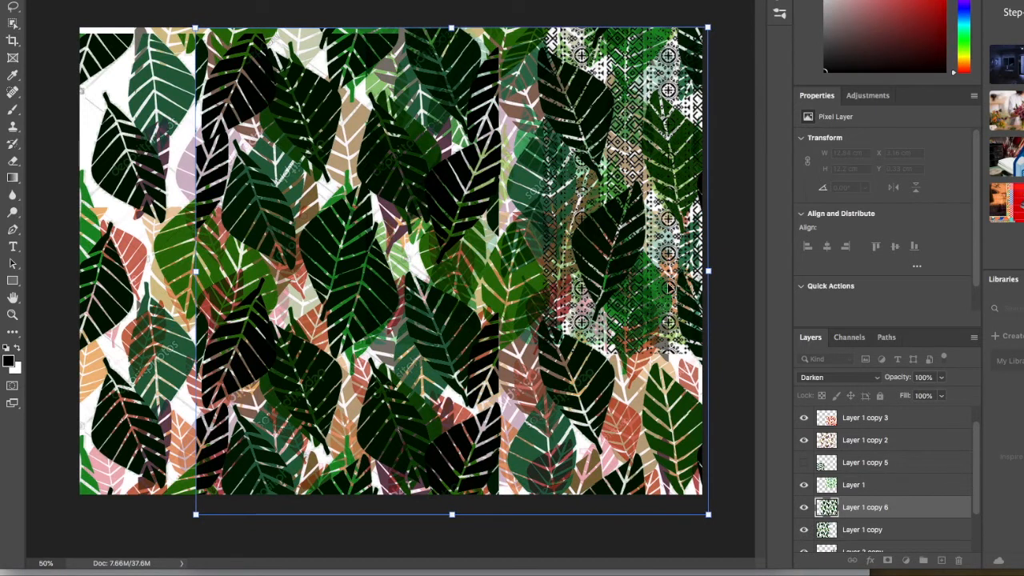
key(Return)
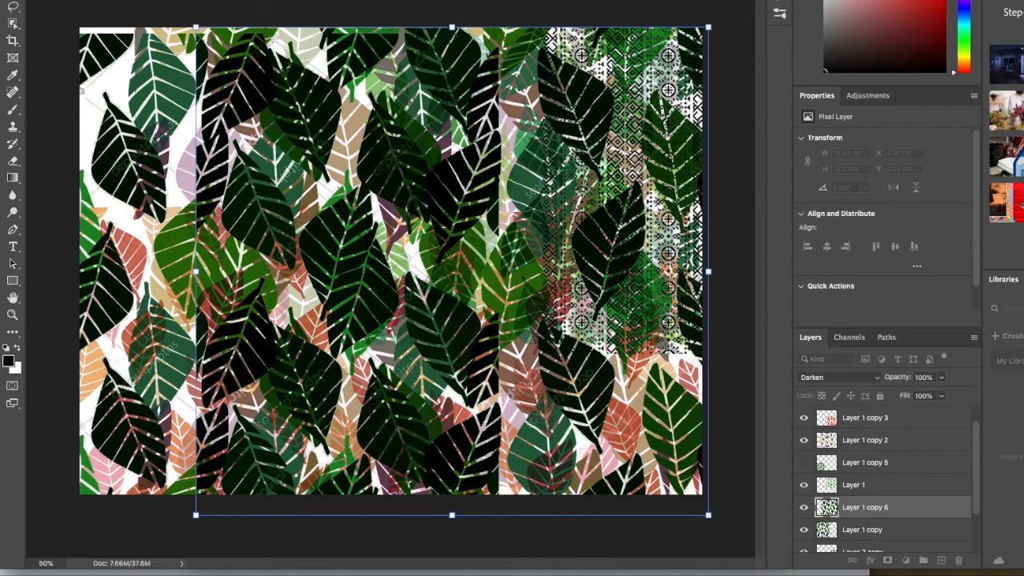
- Adjust Layer 1 copy 6 with Hue/Saturation, using hue -173 and saturation -90
click(150, 0)
mouse_move(173, 0)
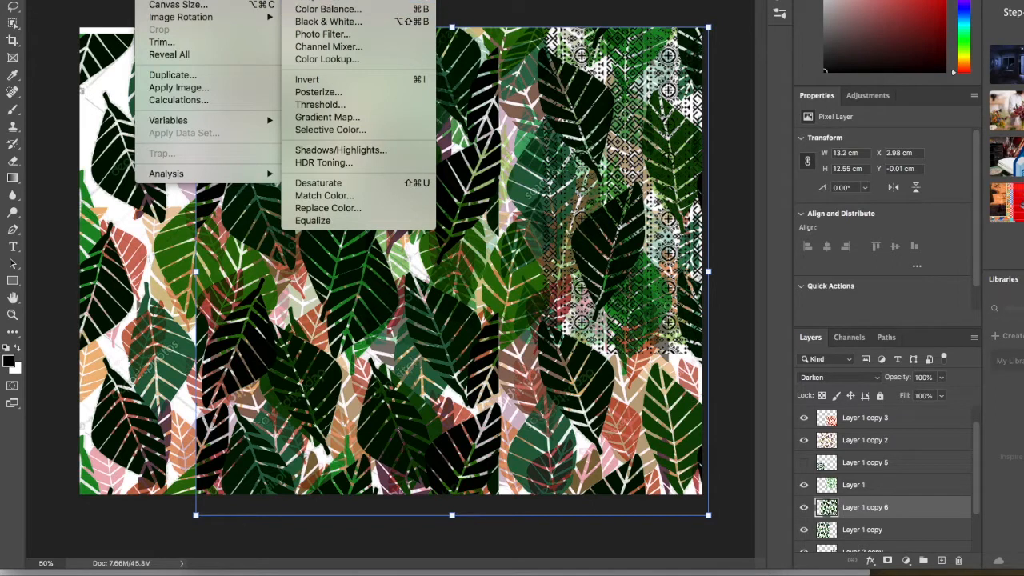
click(384, 1)
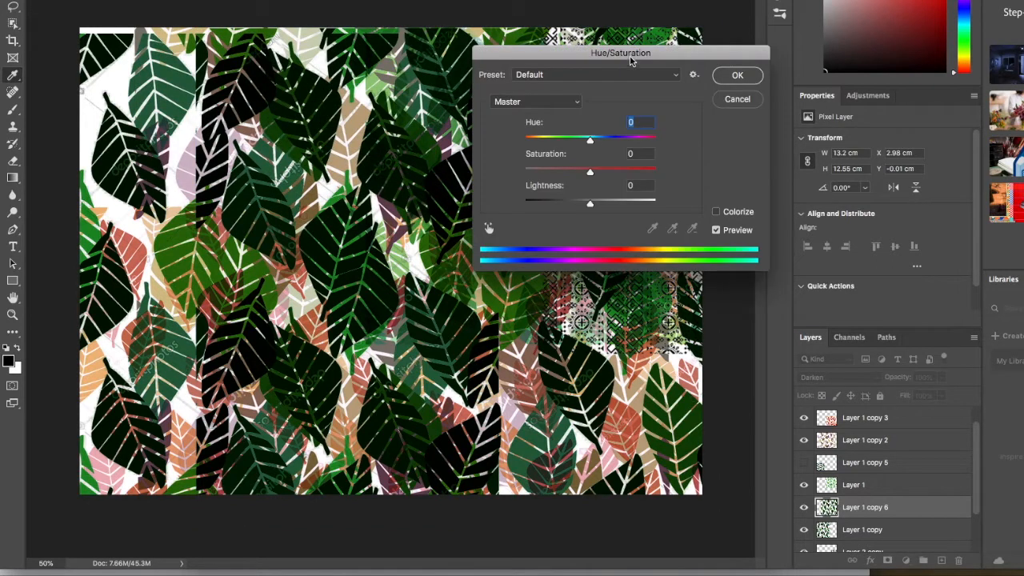
drag(630, 61, 886, 49)
drag(847, 133, 781, 133)
drag(846, 163, 786, 160)
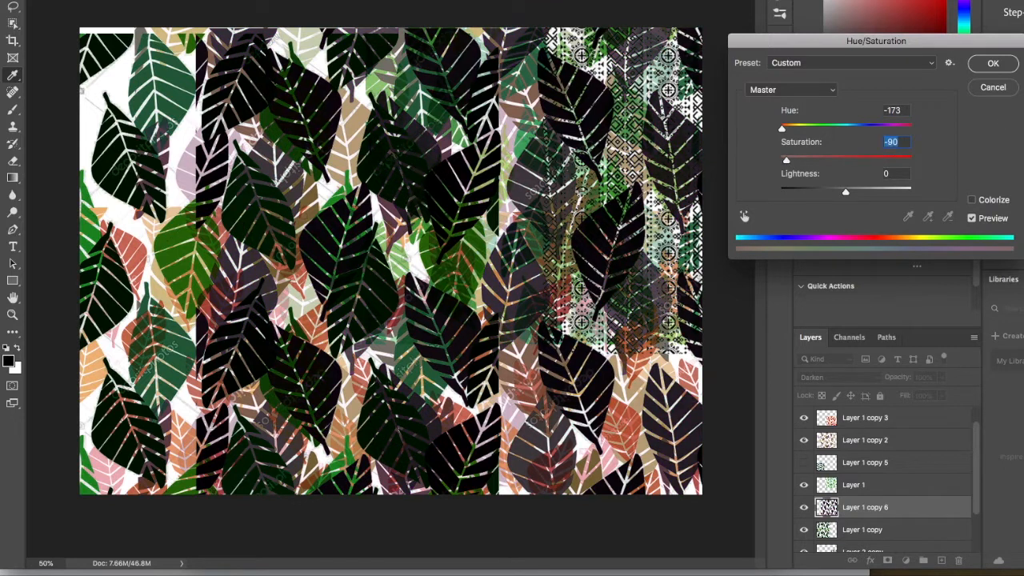
click(1003, 68)
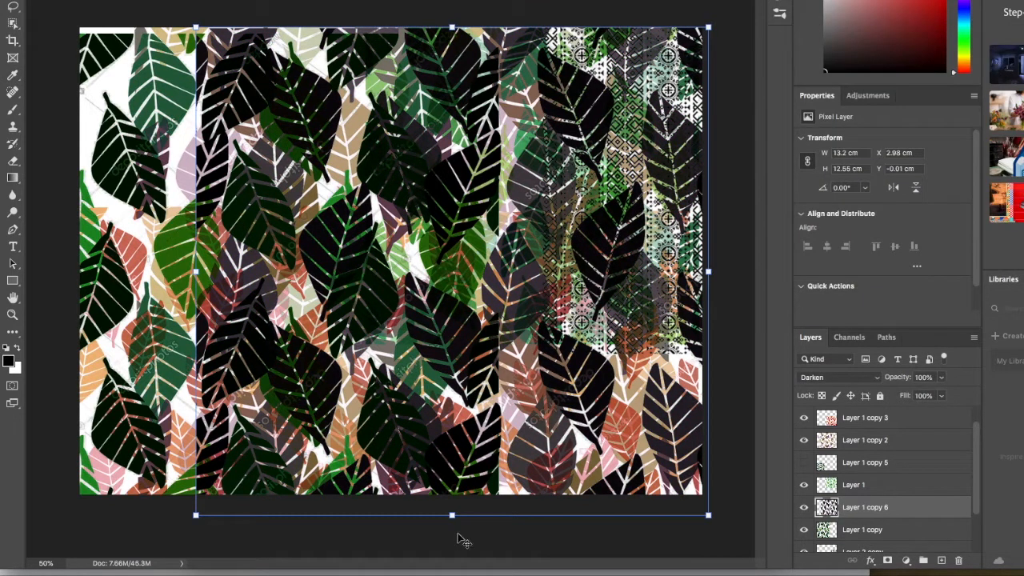
- Scale Layer 1 copy 6 down to about 12.62 × 12.01 cm and set its blend mode to Color Dodge
drag(451, 515, 453, 495)
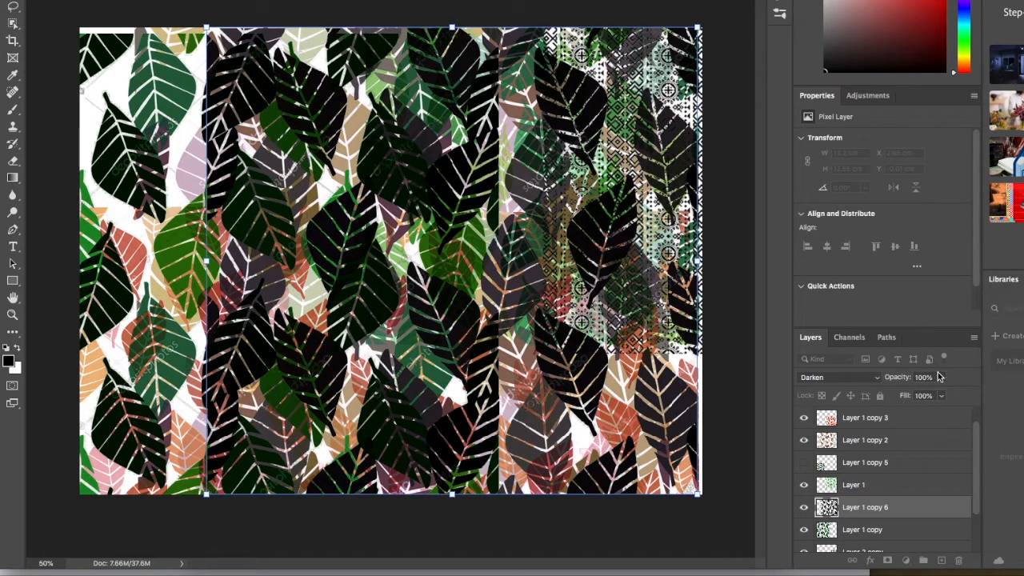
click(880, 379)
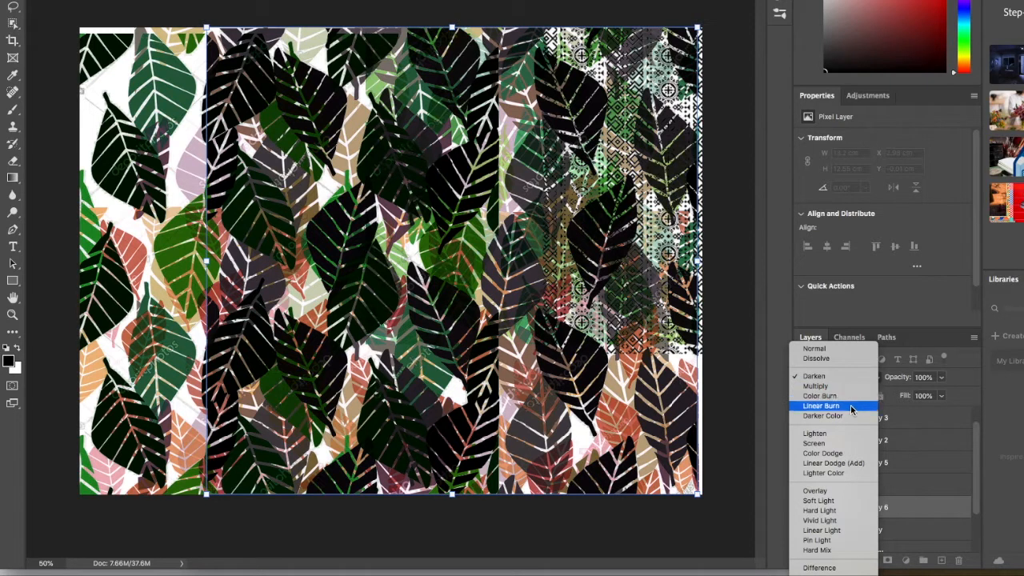
key(Escape)
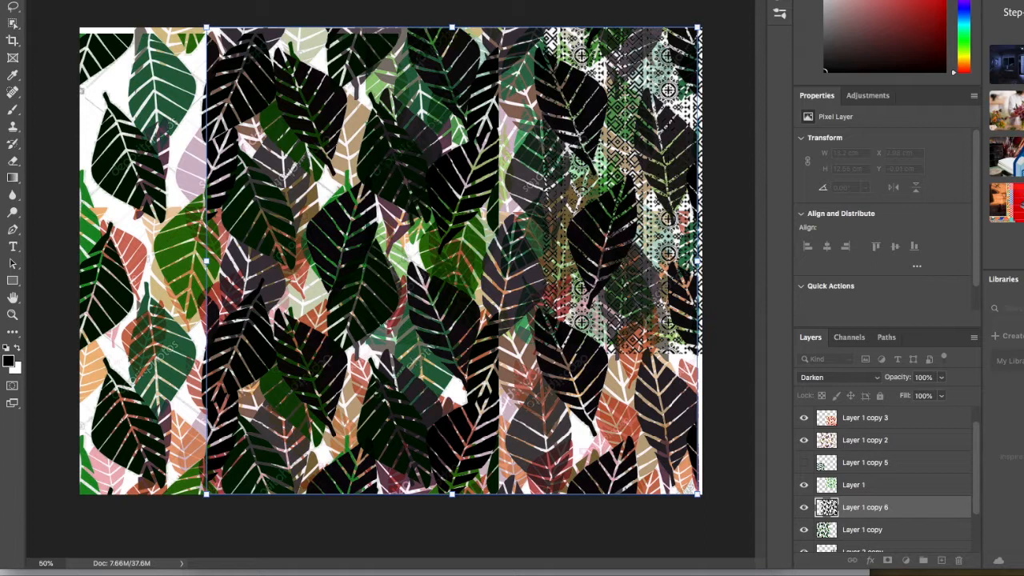
click(877, 381)
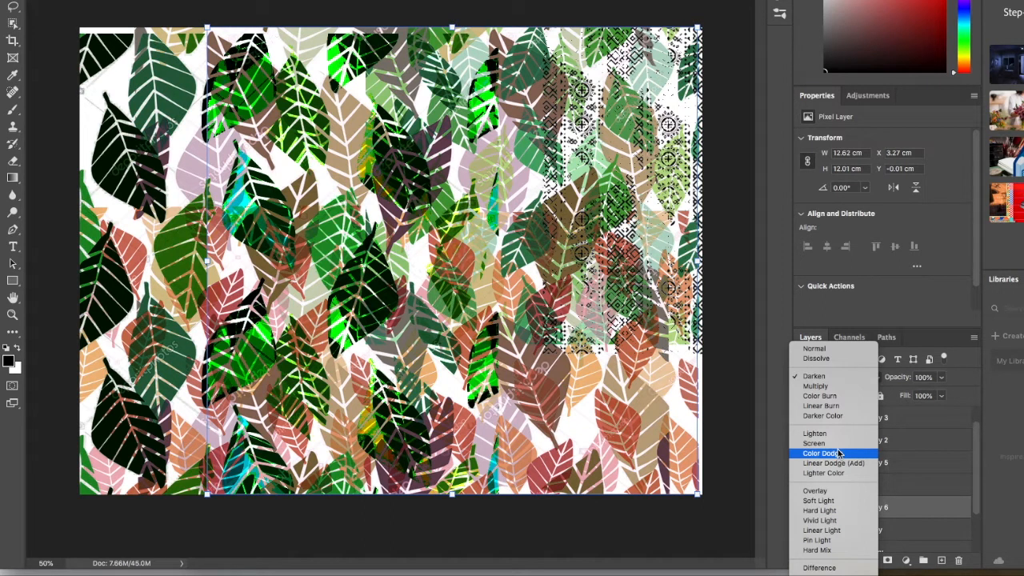
click(838, 453)
click(721, 448)
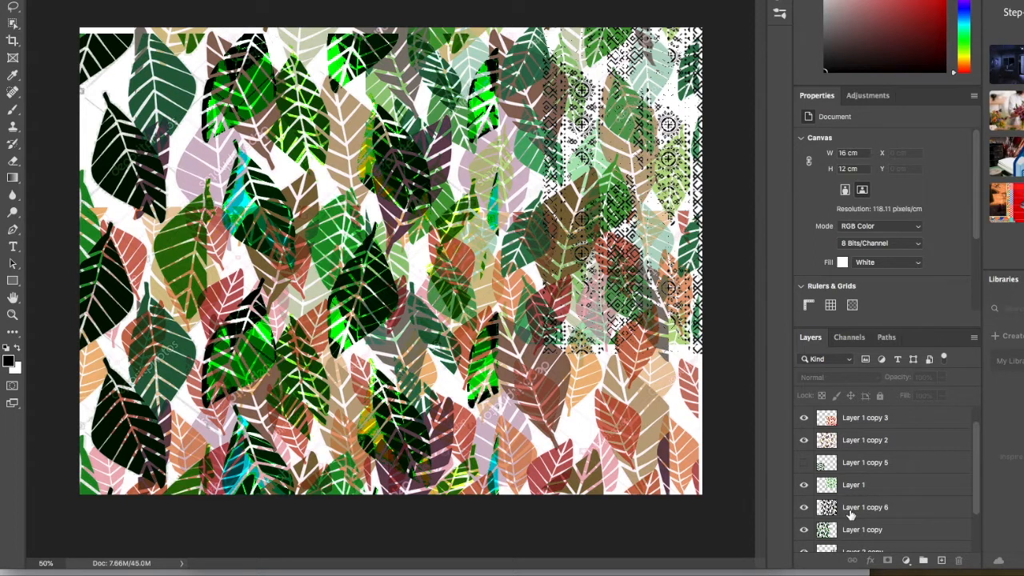
- Duplicate the Layer 2 motif tile as Layer 2 copy 2
scroll(868, 511, down, 3)
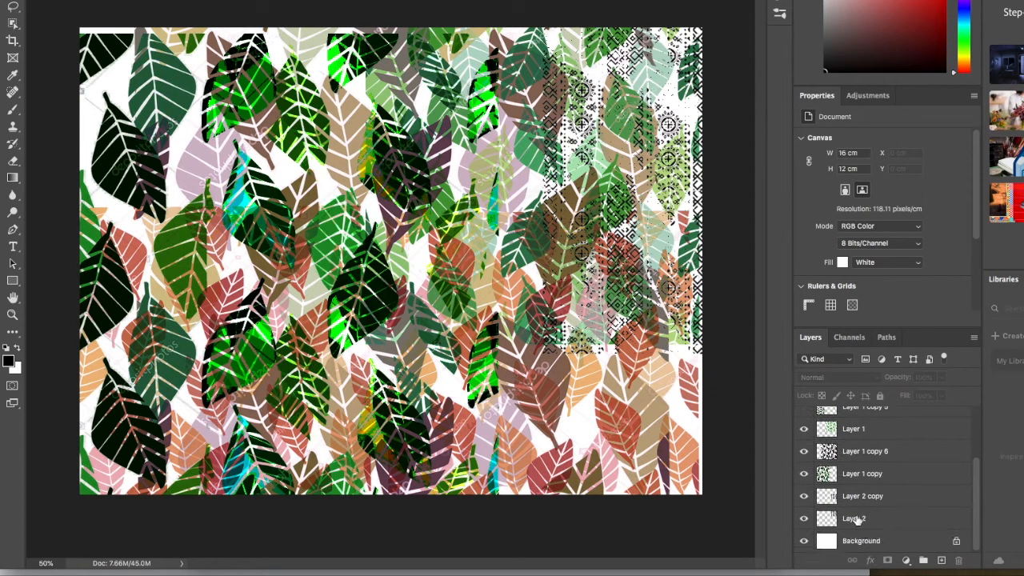
click(861, 518)
right_click(863, 519)
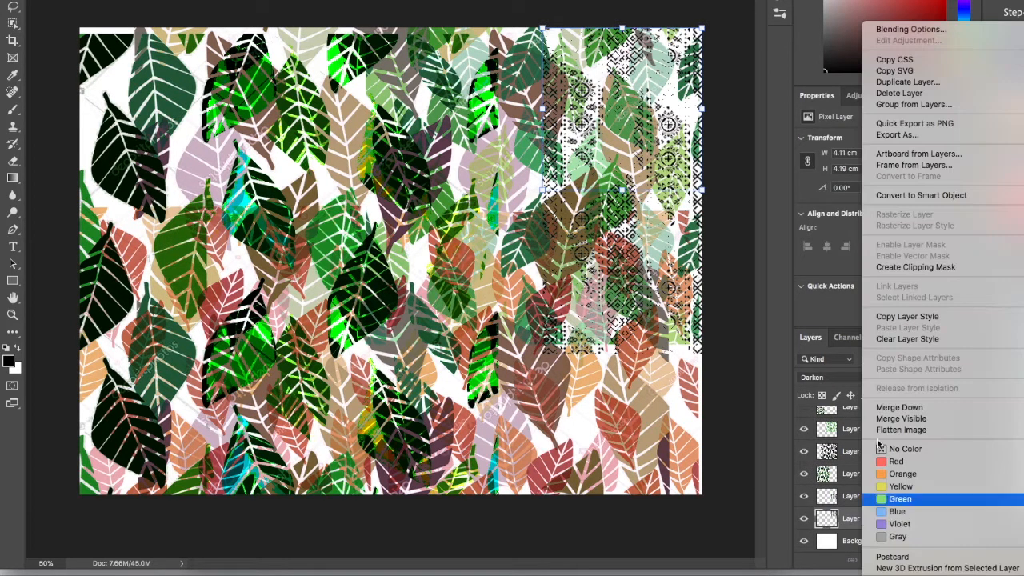
click(928, 82)
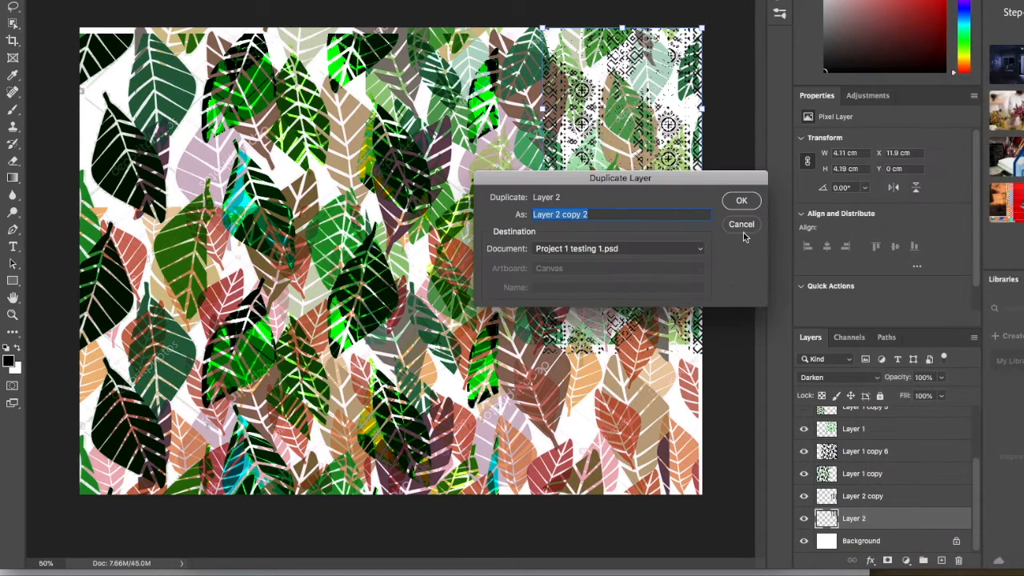
click(742, 200)
- Nudge Layer 2 copy 2 down and left to X 11.78 cm, Y 0.1 cm
key(Down)
key(Down)
key(Down)
key(Down)
key(Down)
key(Down)
key(Down)
key(Down)
key(Down)
key(Down)
key(Down)
key(Down)
key(Left)
key(Left)
key(Left)
key(Left)
key(Left)
key(Left)
key(Left)
key(Left)
key(Left)
key(Left)
key(Left)
key(Left)
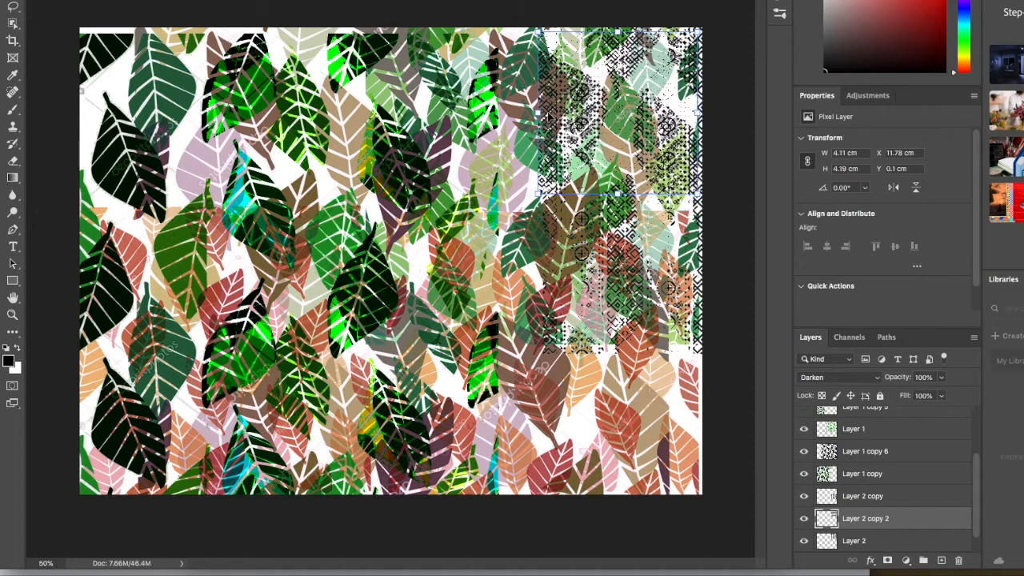
drag(549, 115, 616, 186)
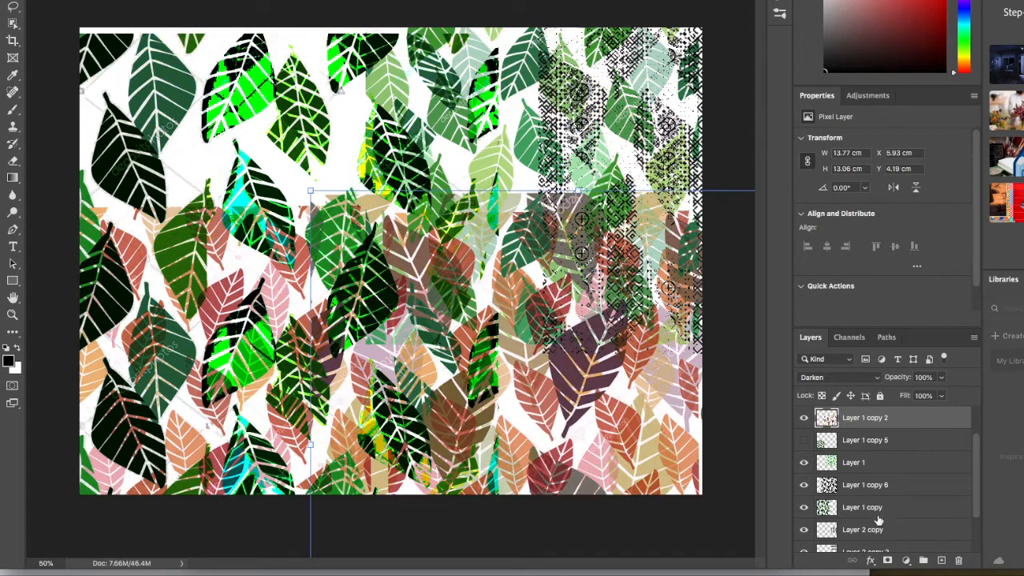
key(super+z)
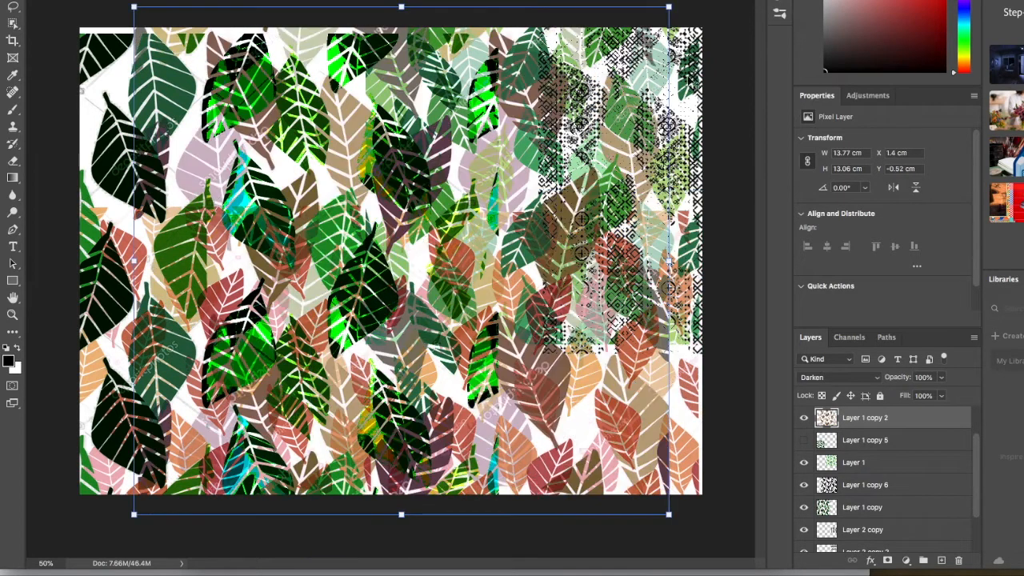
- Scale Layer 1 down to about 8.03 × 7.64 cm and move the Layer 2 copy 2 motif tile to the canvas's upper left
click(698, 74)
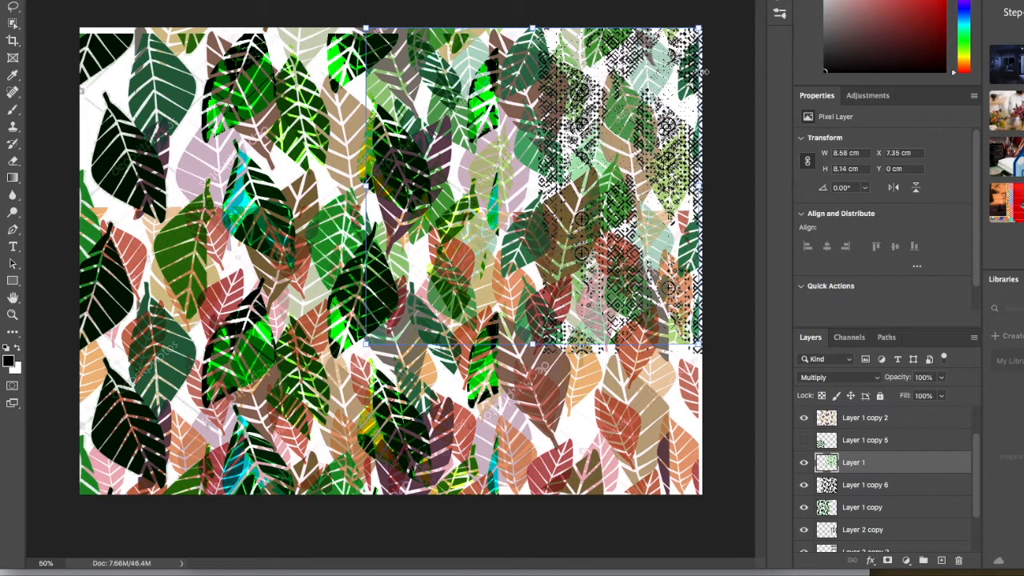
drag(700, 186, 679, 186)
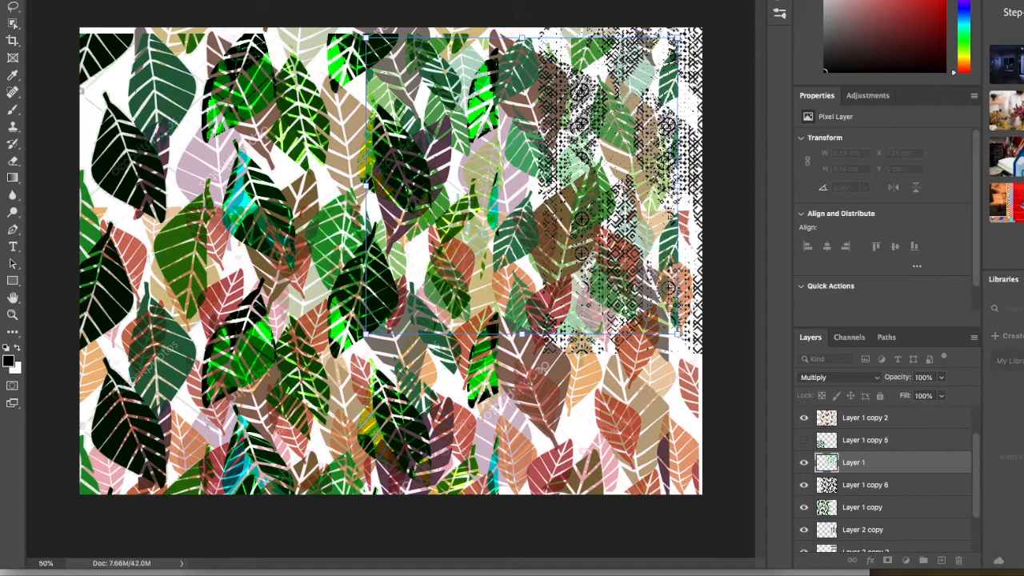
mouse_move(699, 56)
mouse_down()
mouse_move(676, 32)
mouse_move(636, 56)
mouse_move(677, 75)
mouse_move(214, 75)
mouse_move(240, 61)
mouse_move(176, 59)
mouse_move(243, 61)
mouse_up()
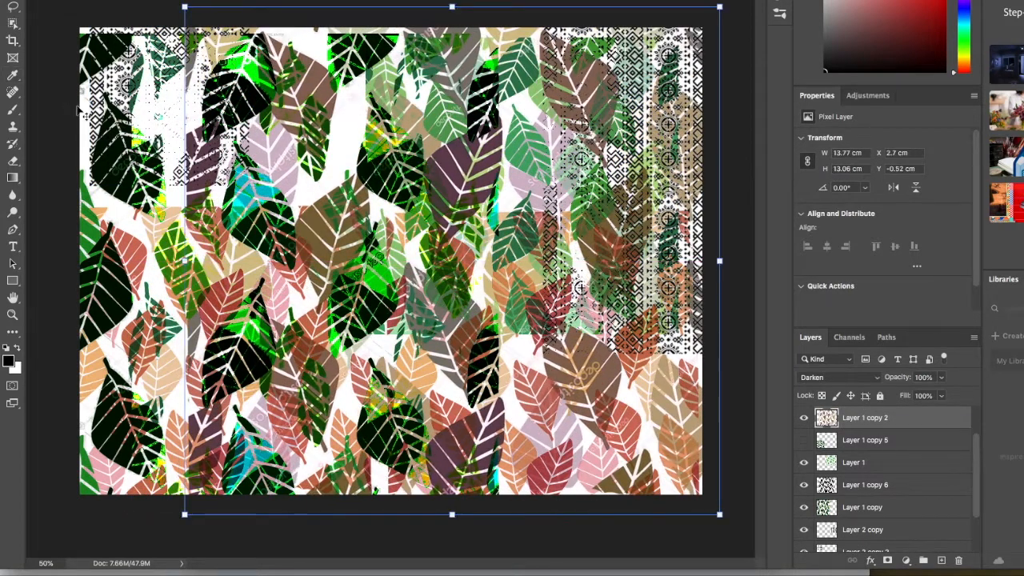
- Reposition the dark leaf layers over the canvas and place Layer 2 copy 2 at about X 0 cm, Y -0.12 cm
drag(100, 120, 158, 88)
drag(161, 124, 146, 148)
drag(114, 39, 96, 37)
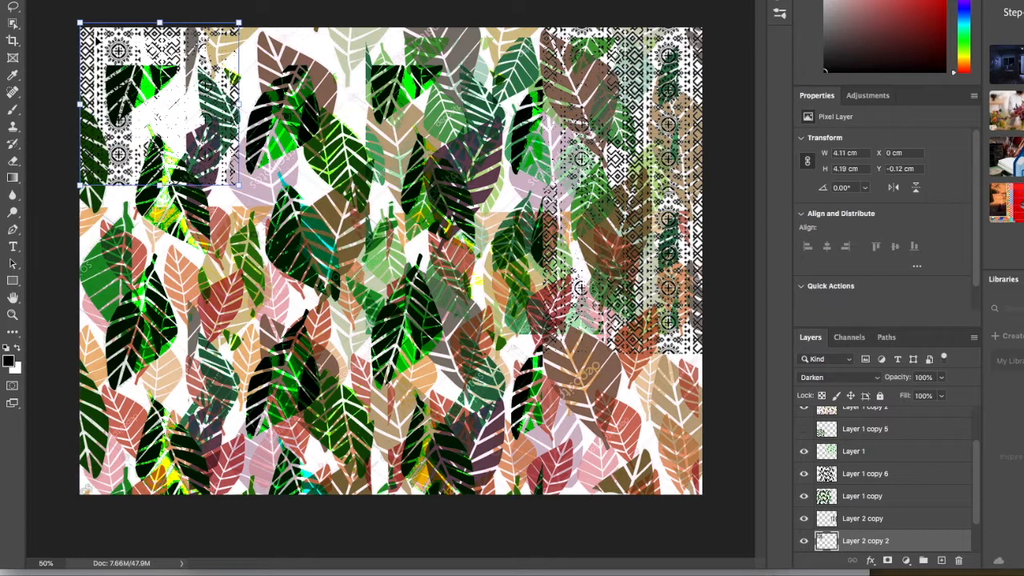
- Duplicate Layer 2 copy 2 as Layer 2 copy 3 and move it straight down to about X 0 cm, Y 4.56 cm
right_click(854, 541)
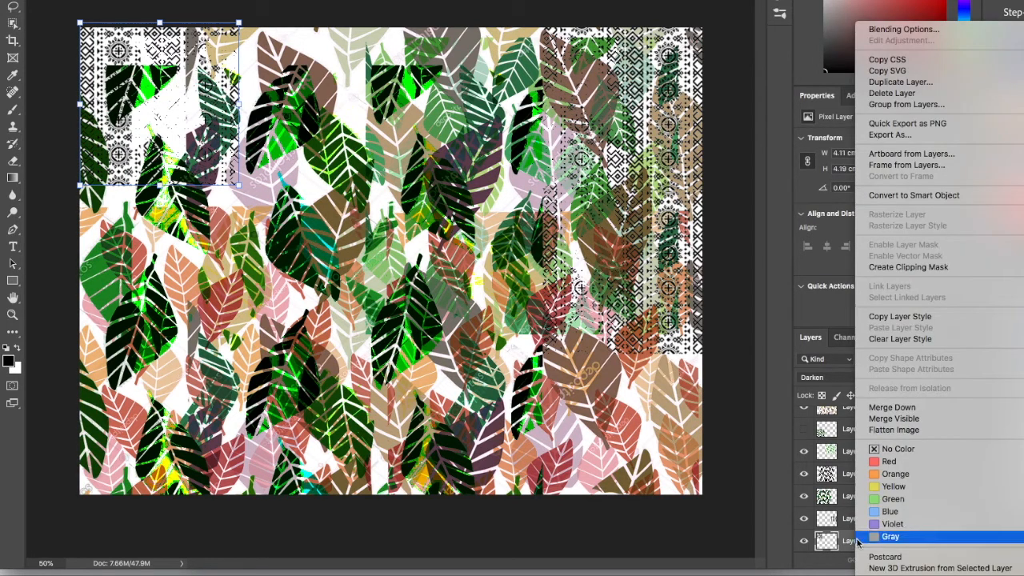
click(900, 82)
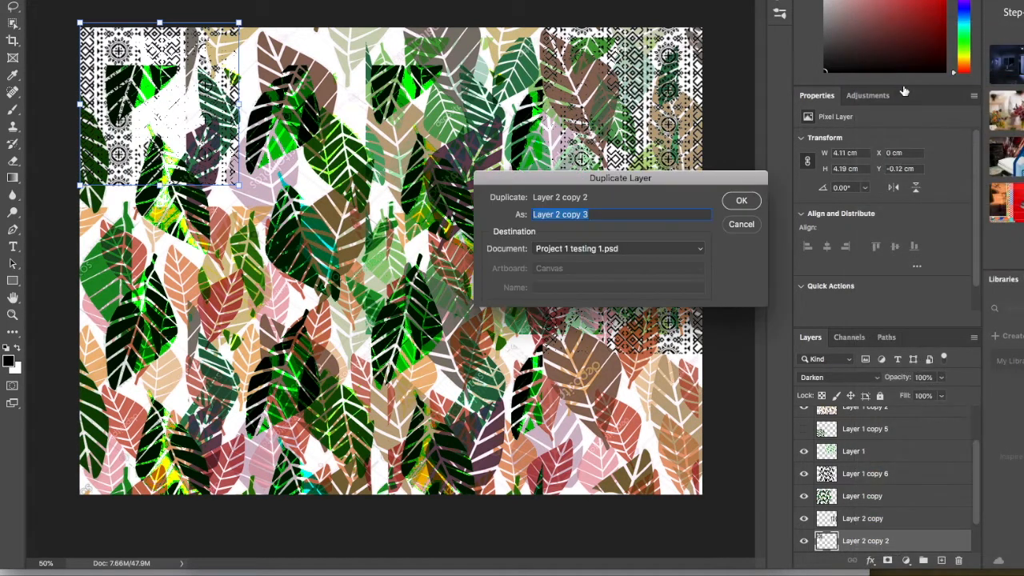
click(740, 202)
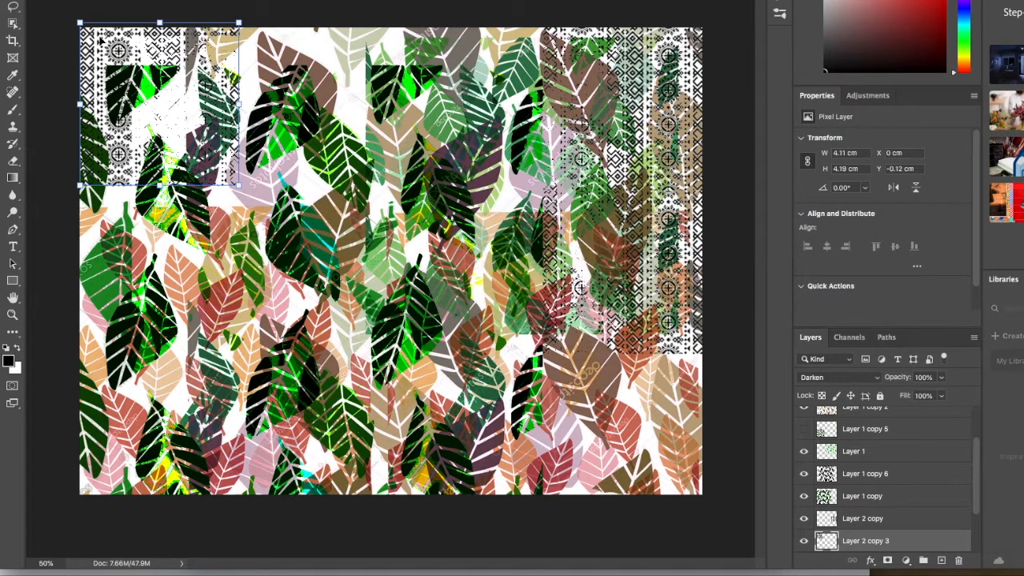
drag(91, 37, 94, 215)
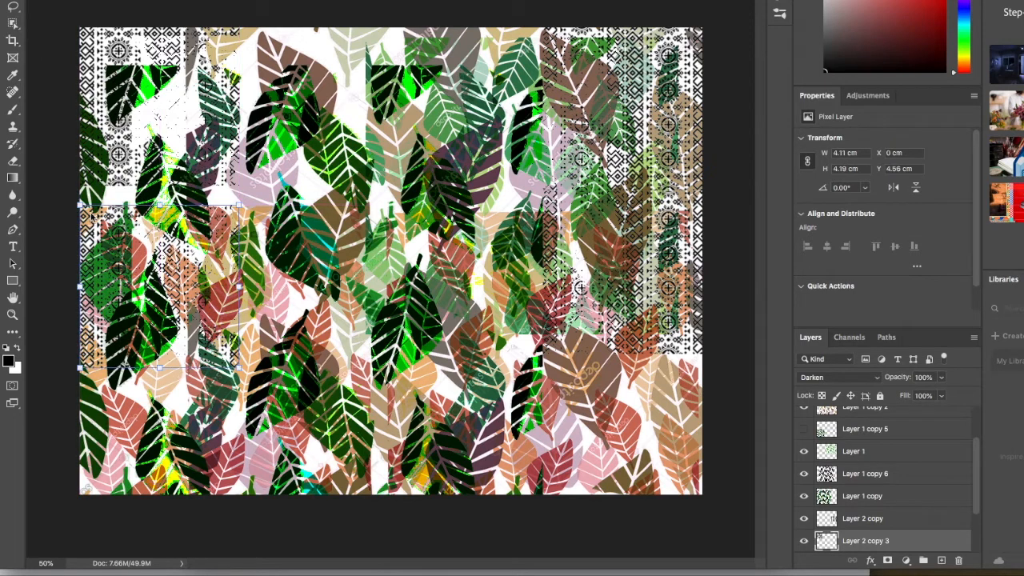
- Move the red Layer 1 copy 4 leaves to the canvas's upper left and Layer 1 copy 2 to about X 2.06 cm, Y 0.97 cm
drag(235, 411, 244, 212)
drag(423, 85, 425, 44)
drag(431, 10, 376, 76)
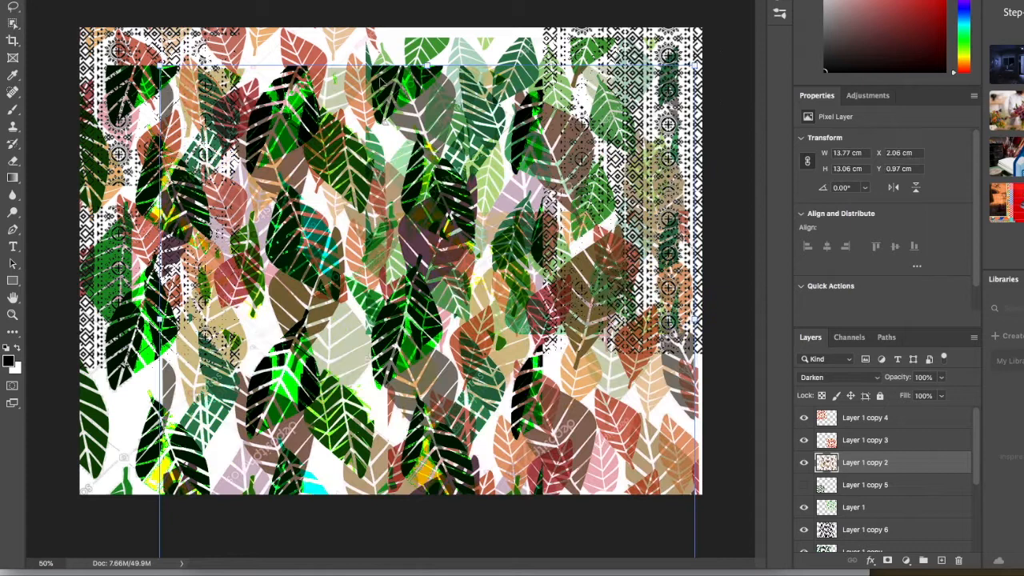
- Shift Layer 1 copy 2 further down, Layer 1 to about X 8 cm, Y 0 cm, and Layer 1 copy 3 to about X 8.16 cm, Y 4.94 cm
drag(445, 100, 451, 188)
mouse_move(391, 84)
mouse_down()
mouse_move(391, 52)
mouse_move(503, 56)
mouse_move(404, 75)
mouse_move(392, 64)
mouse_move(405, 92)
mouse_up()
drag(505, 37, 442, 36)
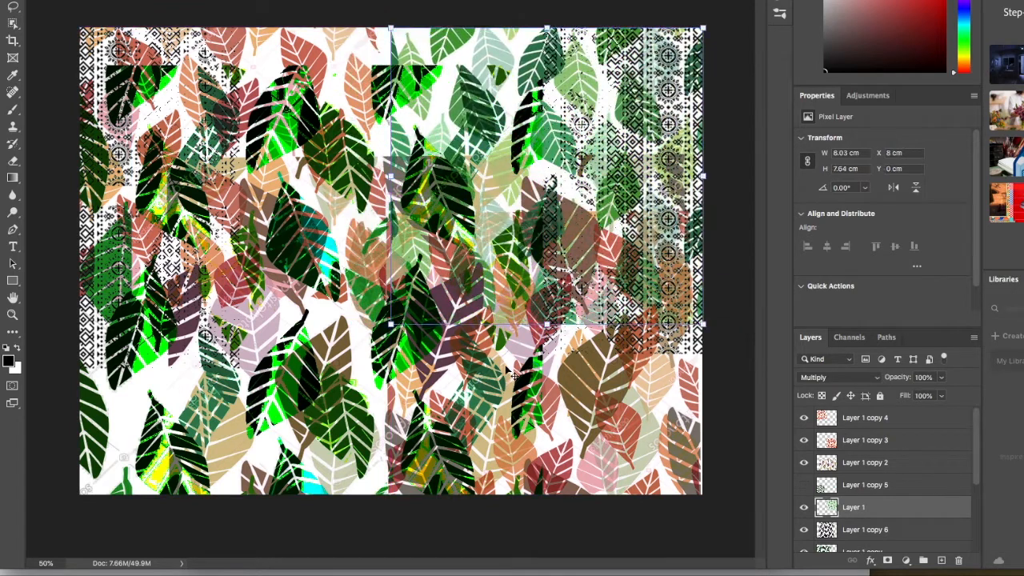
mouse_move(460, 417)
mouse_down()
mouse_move(410, 389)
mouse_move(314, 243)
mouse_move(379, 224)
mouse_move(448, 293)
mouse_move(456, 427)
mouse_move(466, 432)
mouse_up()
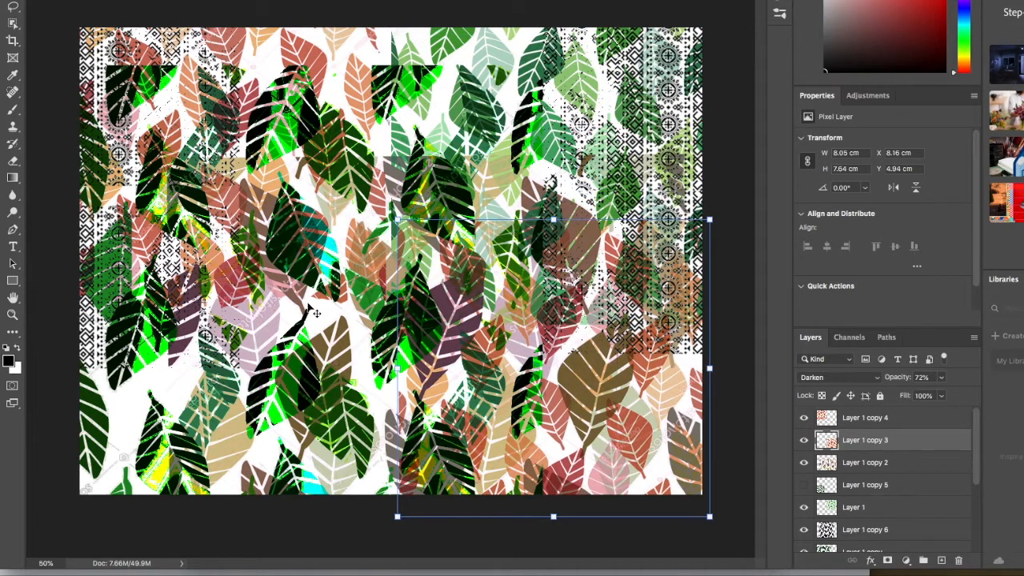
click(368, 3)
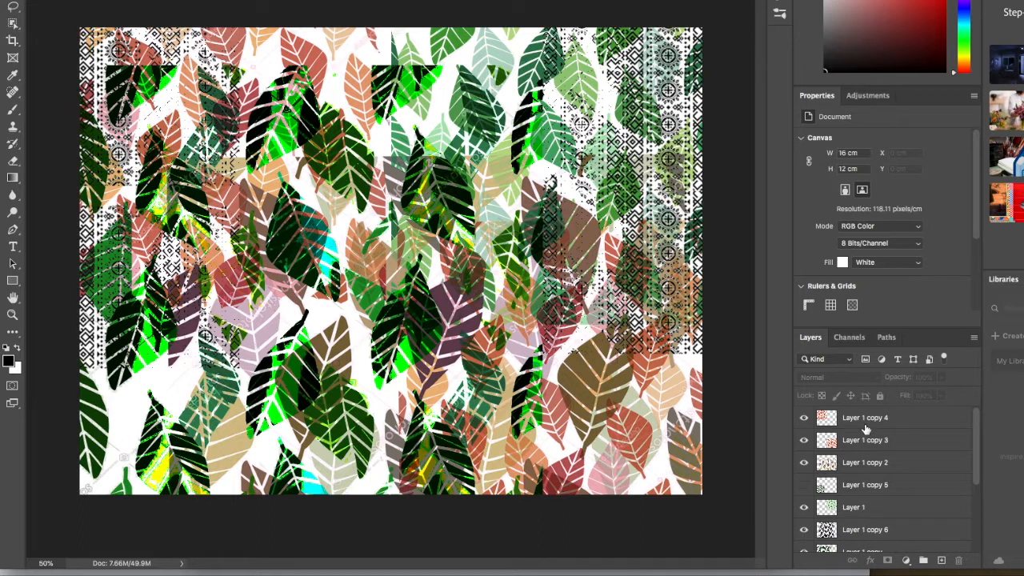
- Select Layer 1 copy 6 and erase parts of it along the upper edge of the dark leaves
scroll(877, 490, down, 3)
scroll(876, 489, up, 4)
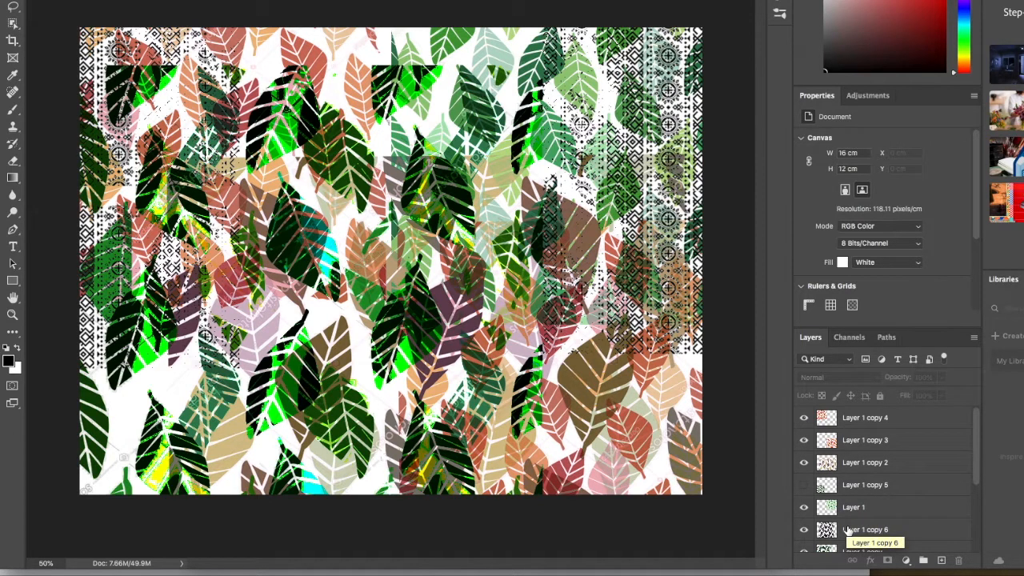
click(847, 530)
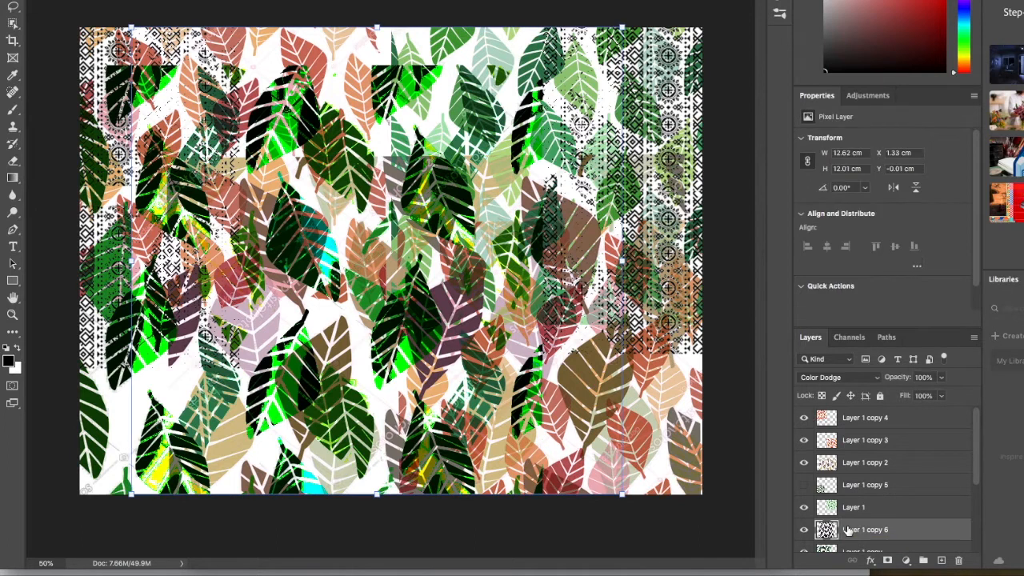
click(13, 163)
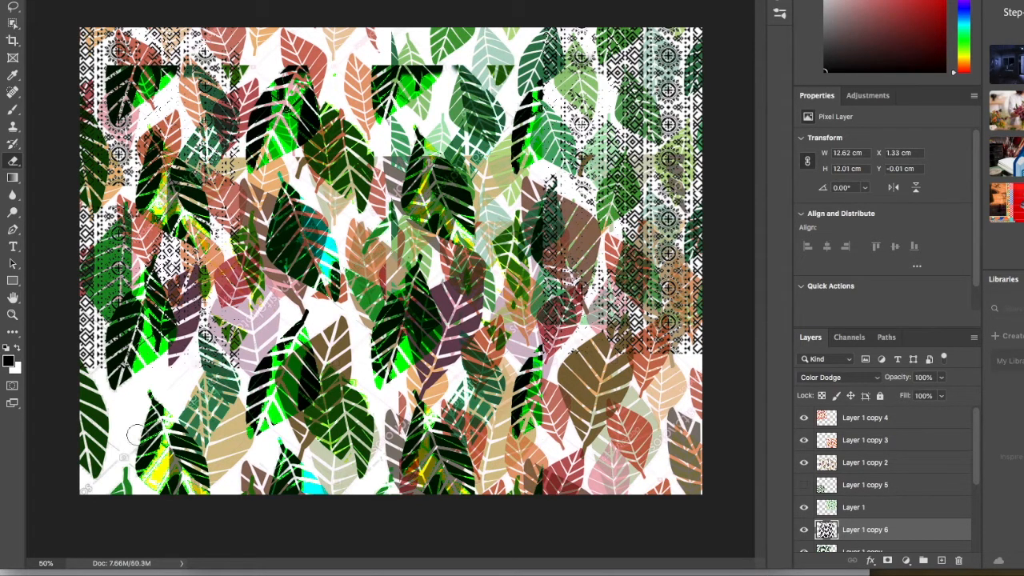
click(12, 6)
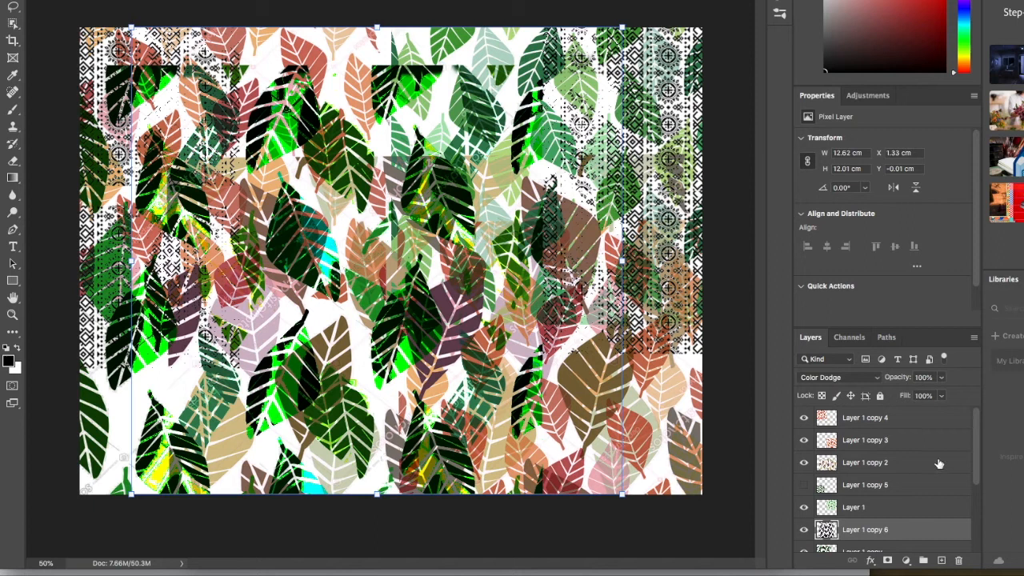
- Save a copy of the layered design on the computer's Desktop as Project 1 testing 2.psd in Photoshop format, with Maximize Compatibility on
mouse_move(888, 525)
mouse_down()
mouse_move(893, 475)
mouse_move(895, 535)
mouse_up()
click(601, 12)
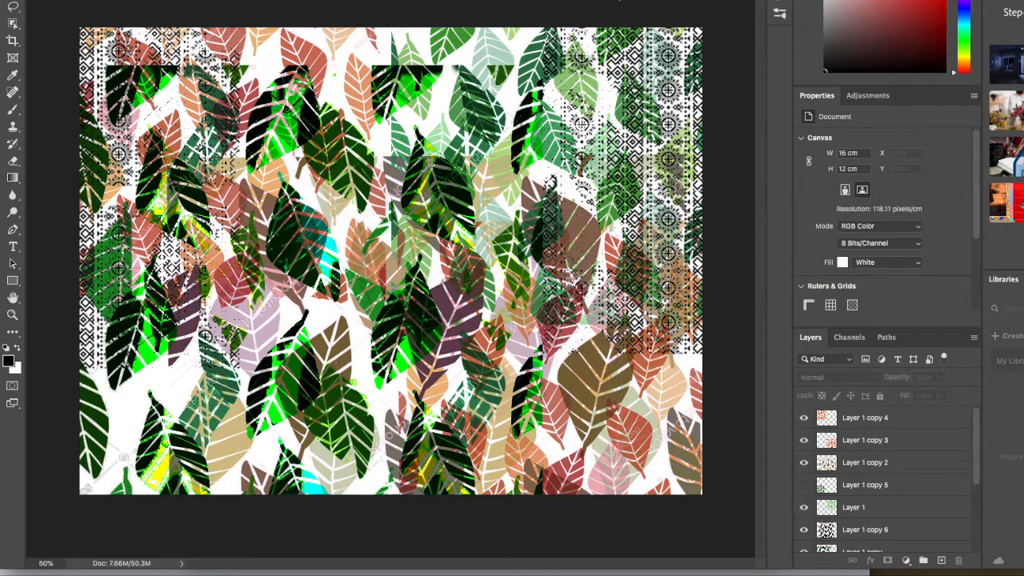
click(90, 0)
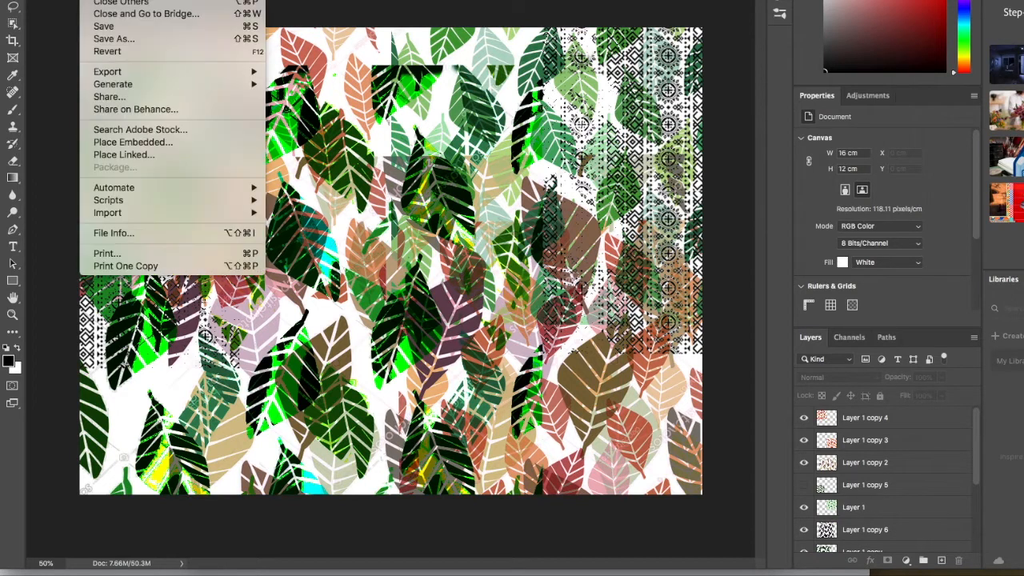
click(121, 38)
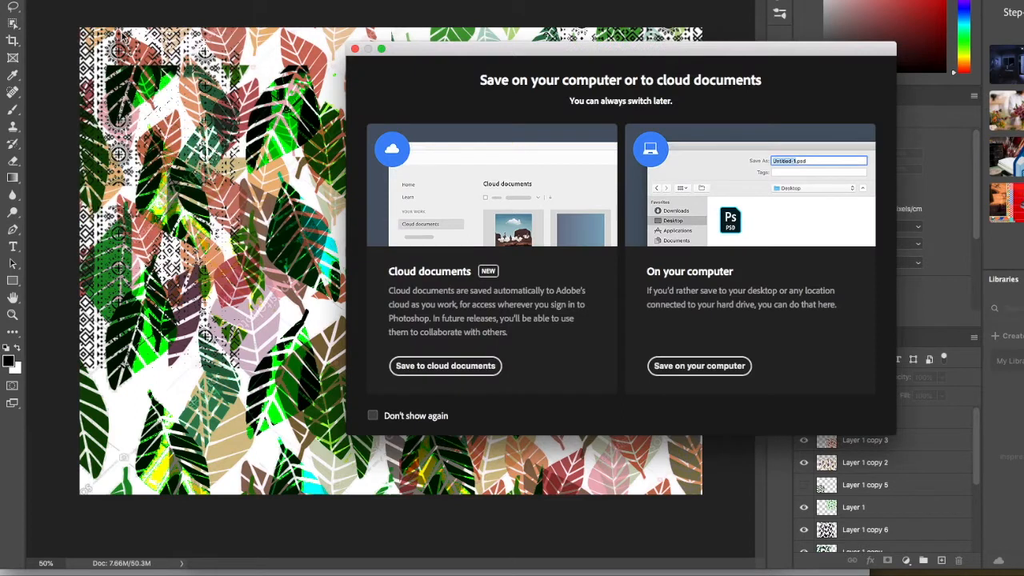
click(720, 366)
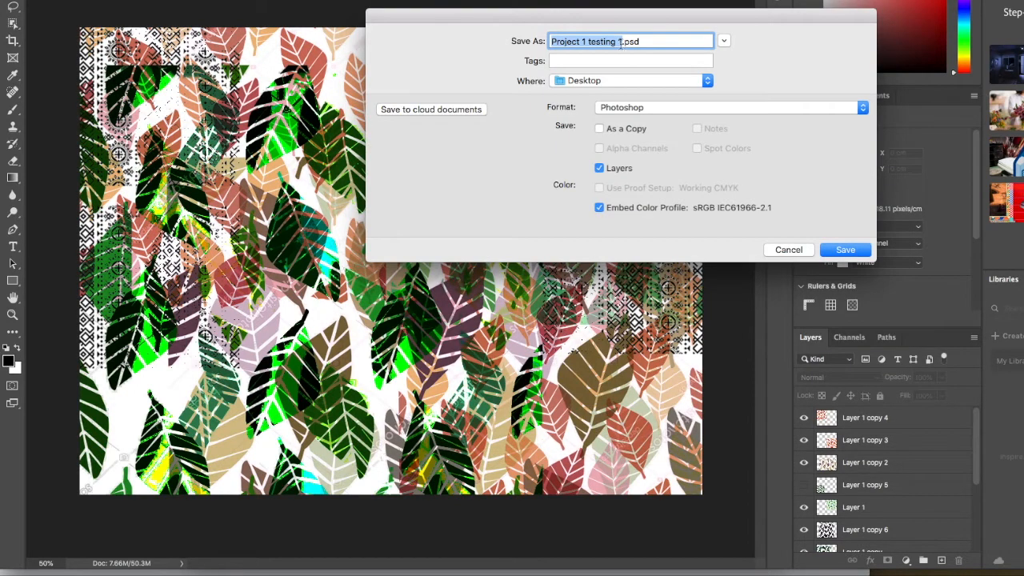
click(621, 42)
text(2)
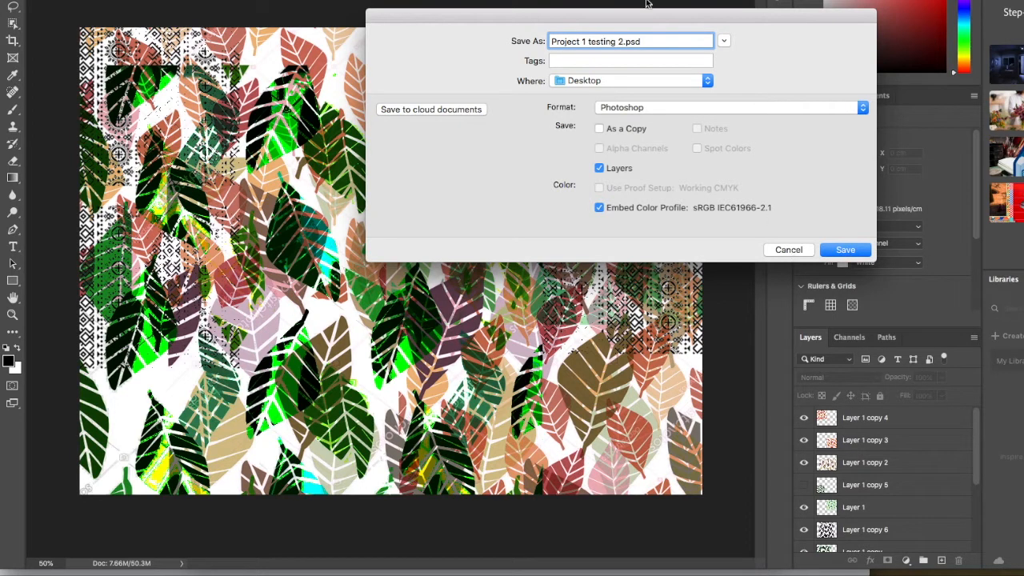
click(837, 250)
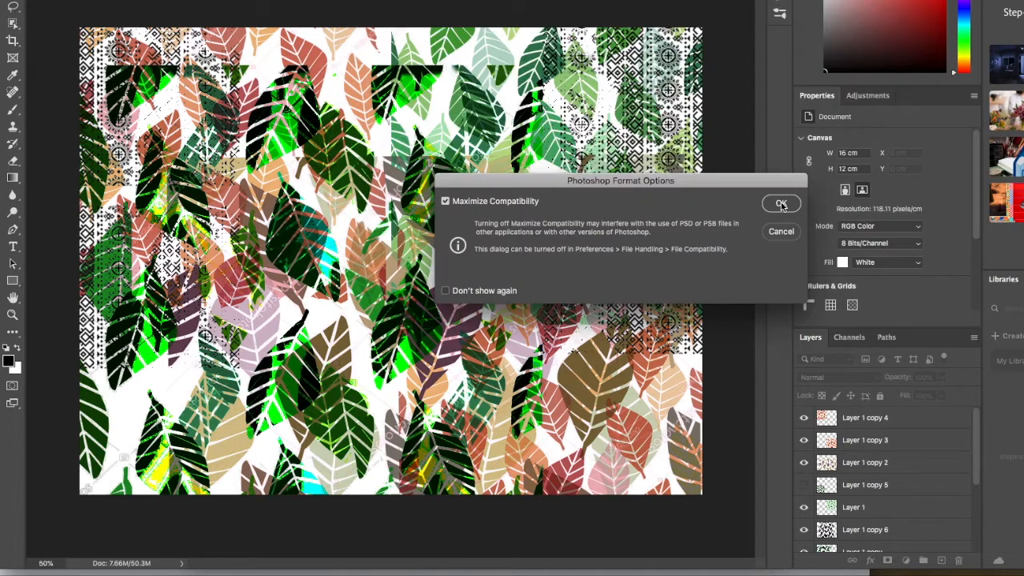
click(780, 204)
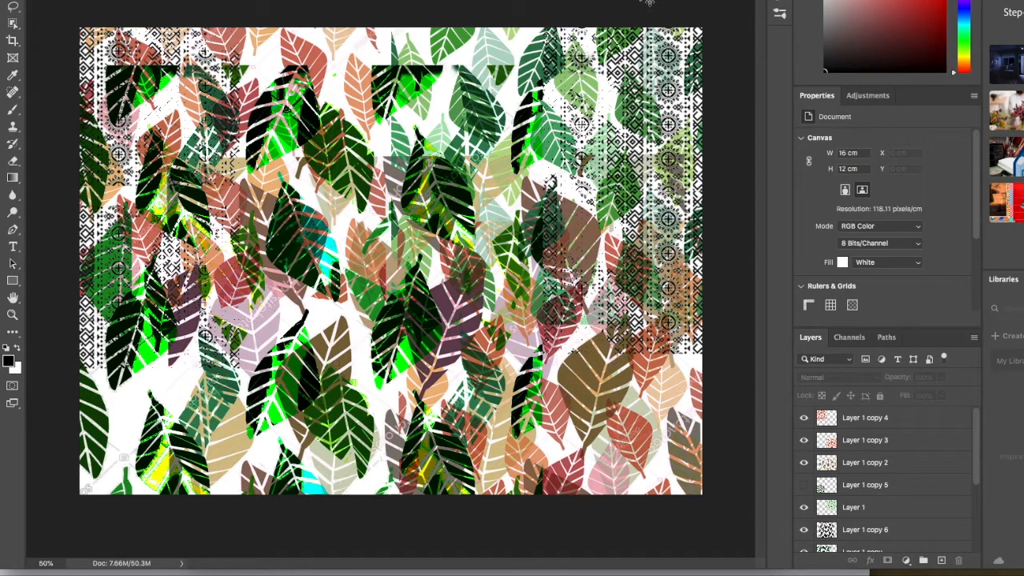
- Open the earlier version of the design, Project 1 testing 1.psd, from the Desktop
click(92, 0)
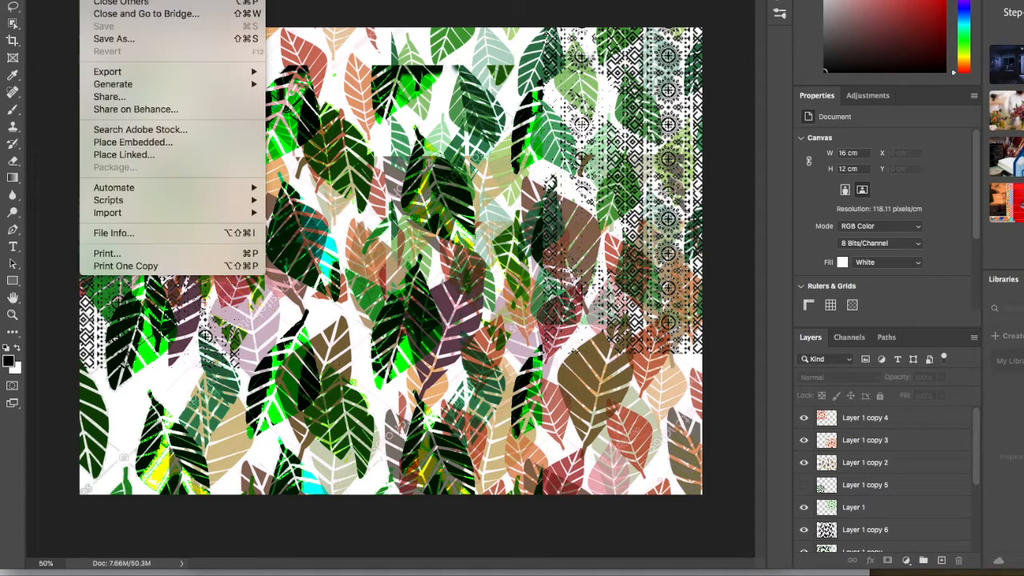
click(108, 1)
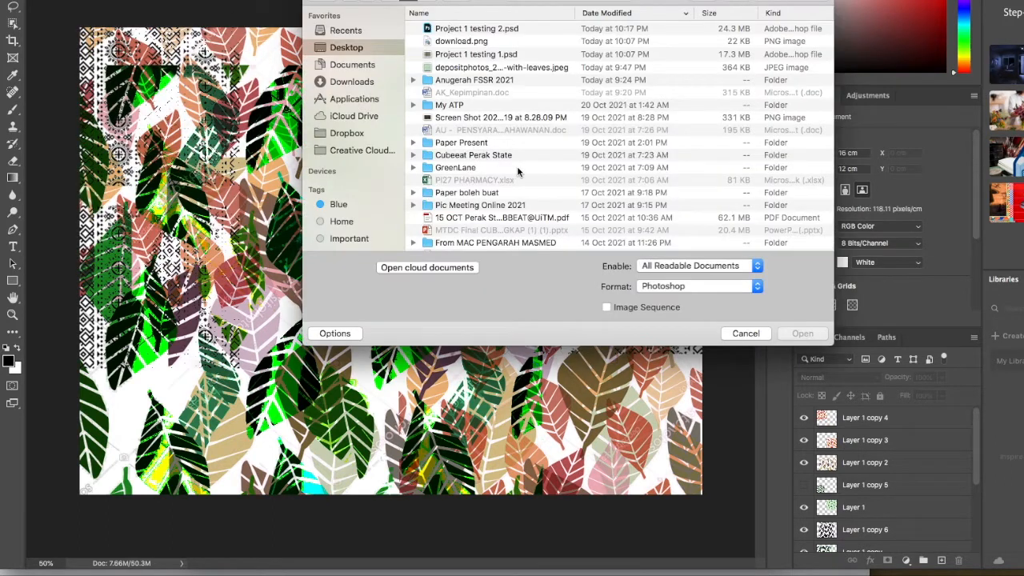
click(483, 55)
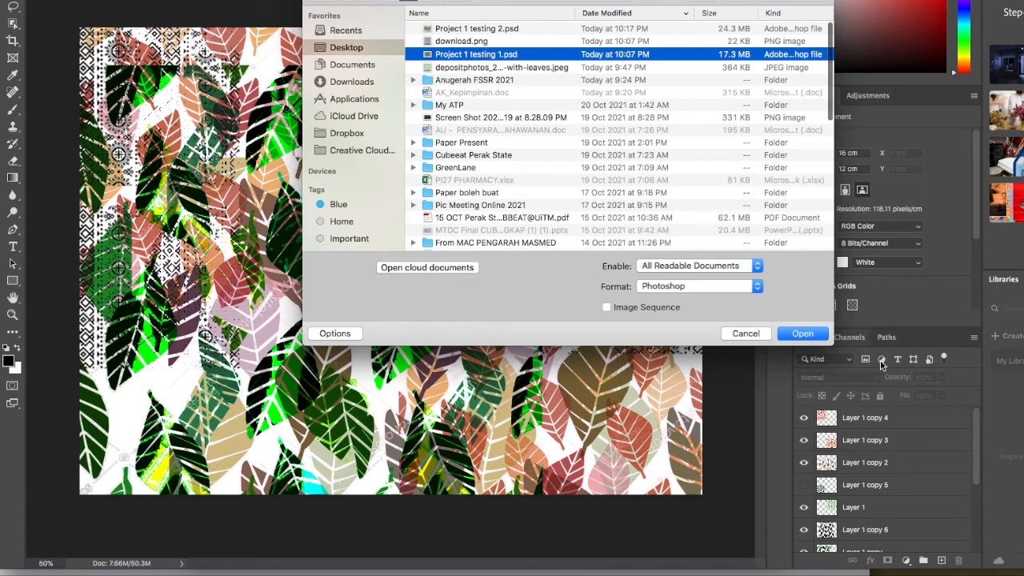
click(813, 335)
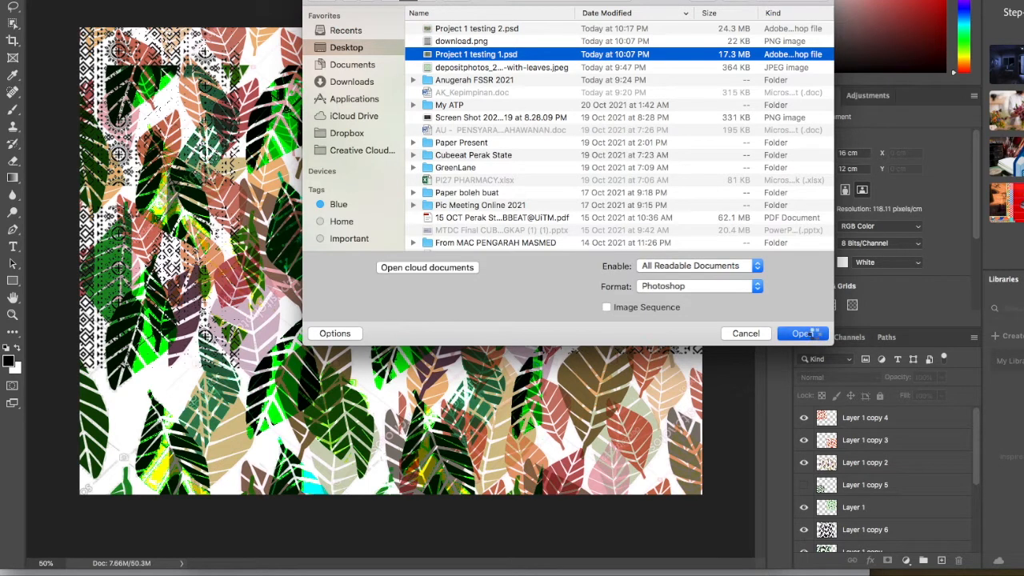